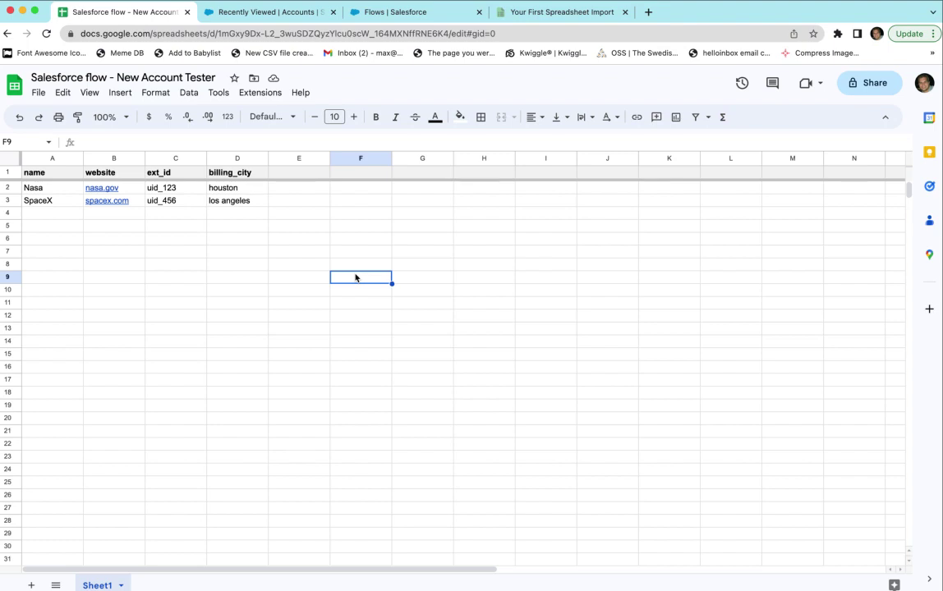
- Examine the Nasa and SpaceX rows in the new account sheet
{"action": "left_click", "coordinate": [31, 204]}
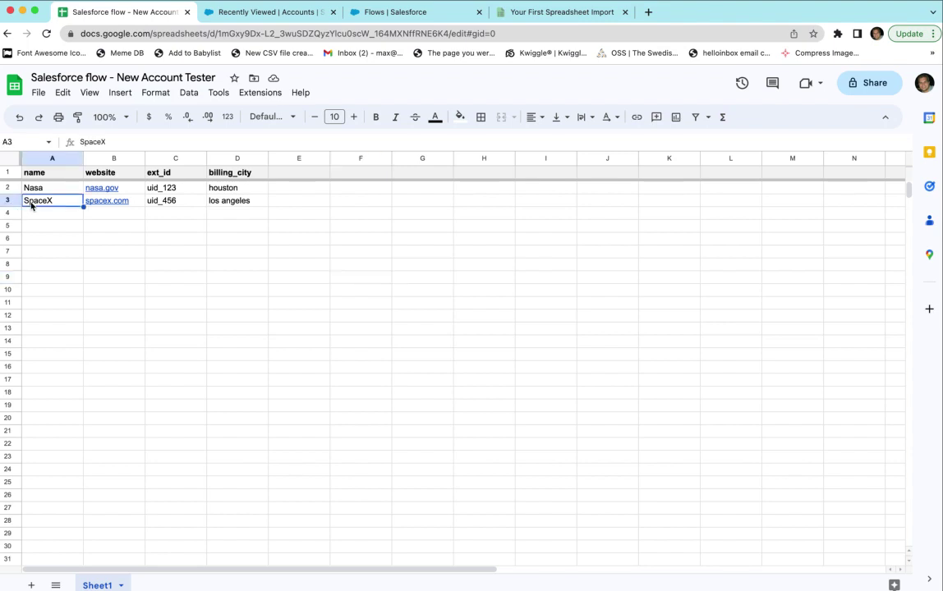
{"action": "left_click", "coordinate": [9, 200]}
{"action": "left_click", "coordinate": [9, 188]}
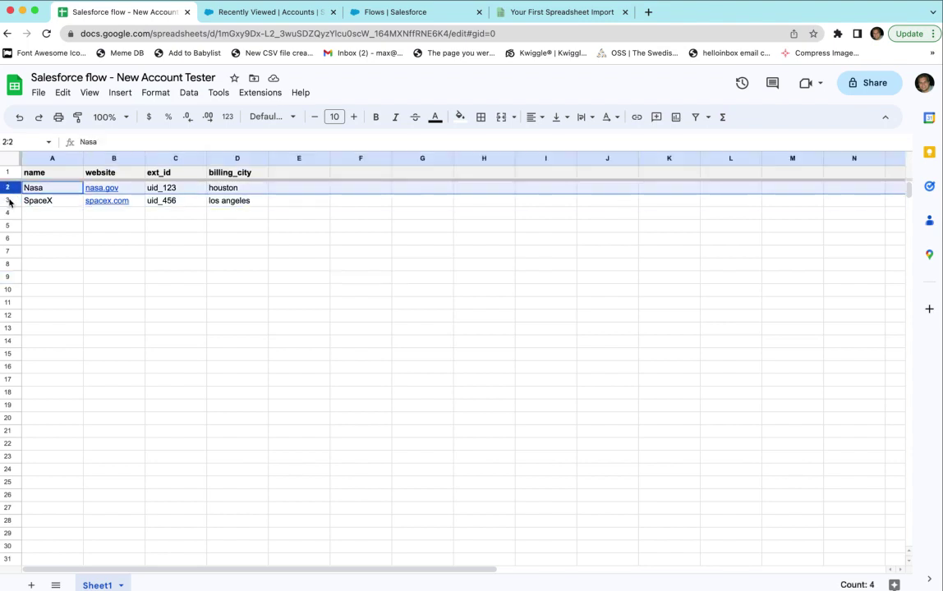
{"action": "left_click", "coordinate": [9, 201]}
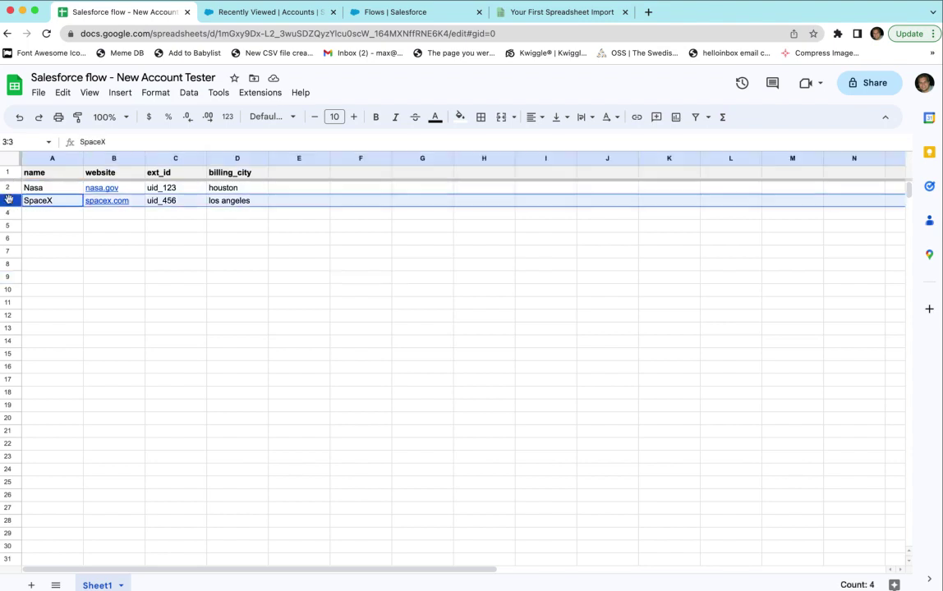
- Switch to the Salesforce accounts list and review the SpaceX account's details, including its website and ext_account_id
{"action": "left_click", "coordinate": [316, 14]}
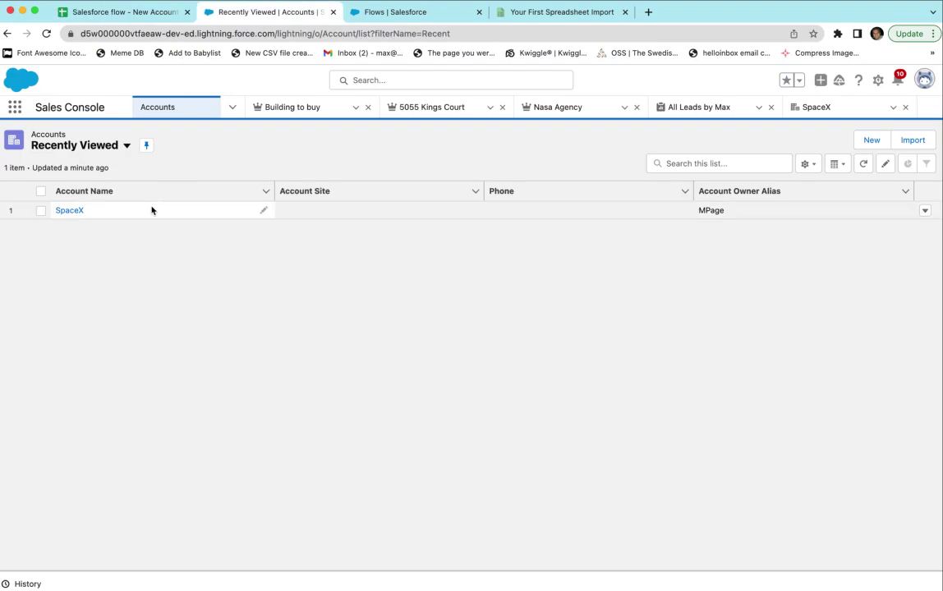
{"action": "left_click", "coordinate": [74, 211]}
{"action": "left_click", "coordinate": [400, 148]}
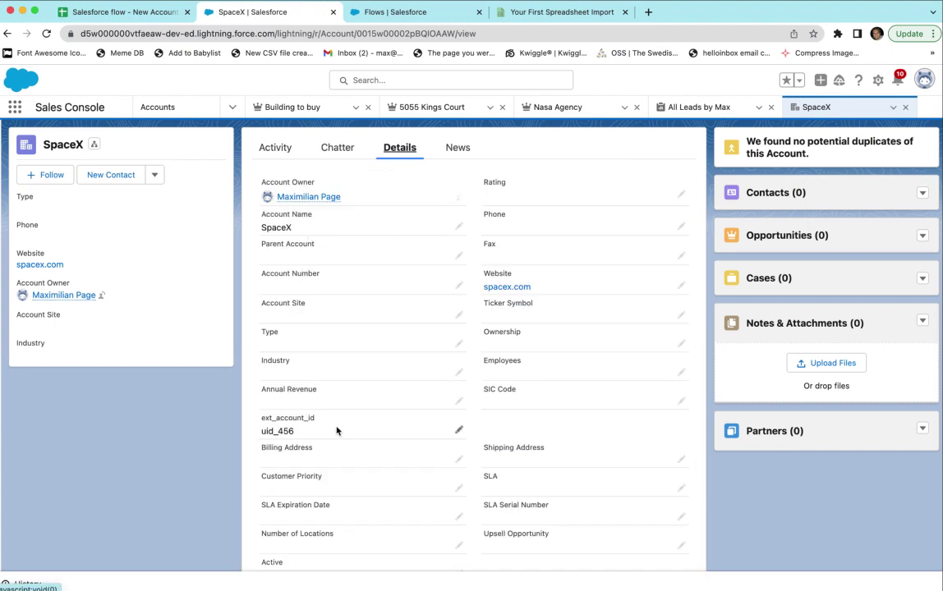
- Compare the account rows in the Google sheet with the recently viewed accounts list in Salesforce
{"action": "left_click", "coordinate": [112, 13]}
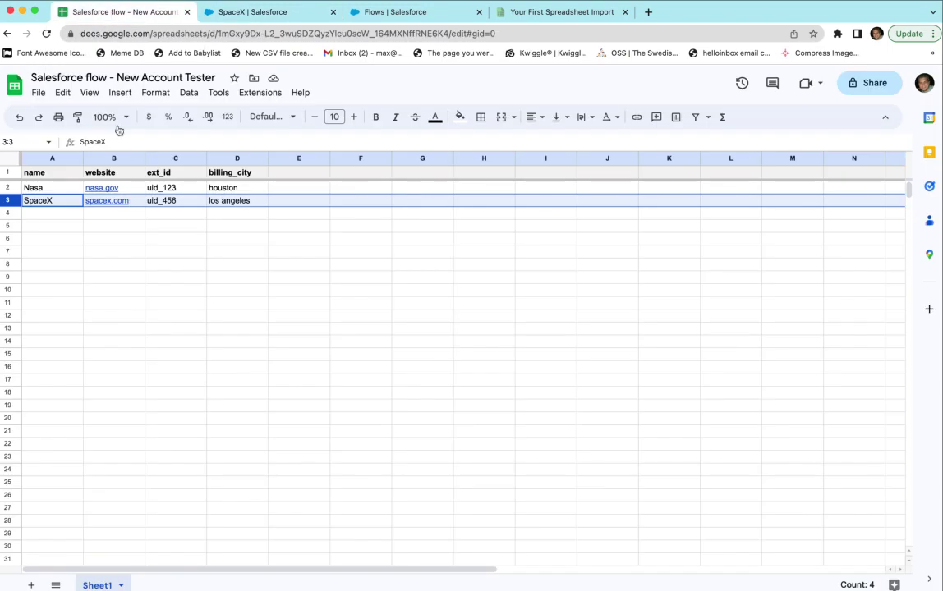
{"action": "left_click", "coordinate": [251, 14]}
{"action": "left_click", "coordinate": [176, 112]}
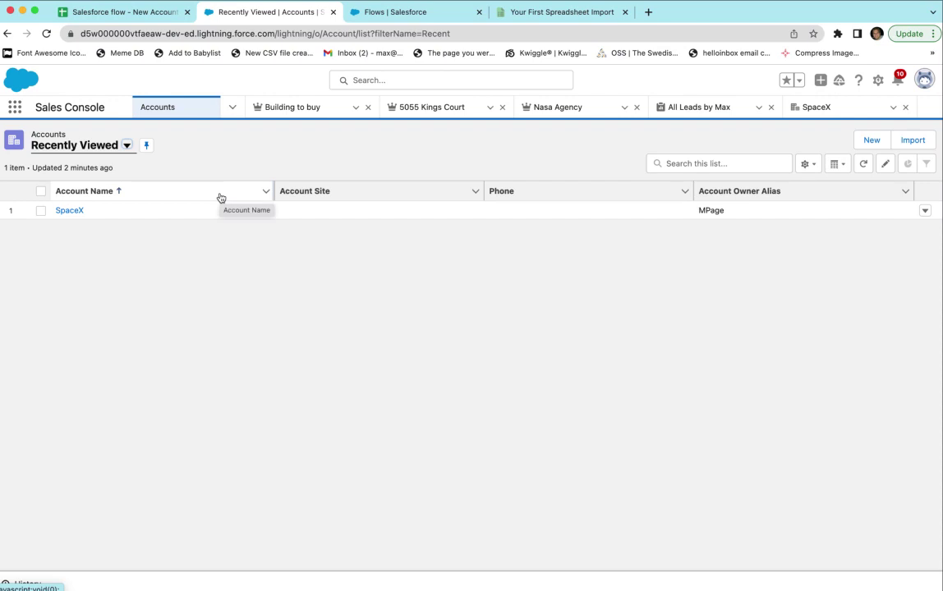
{"action": "left_click", "coordinate": [139, 12]}
{"action": "left_click", "coordinate": [200, 296]}
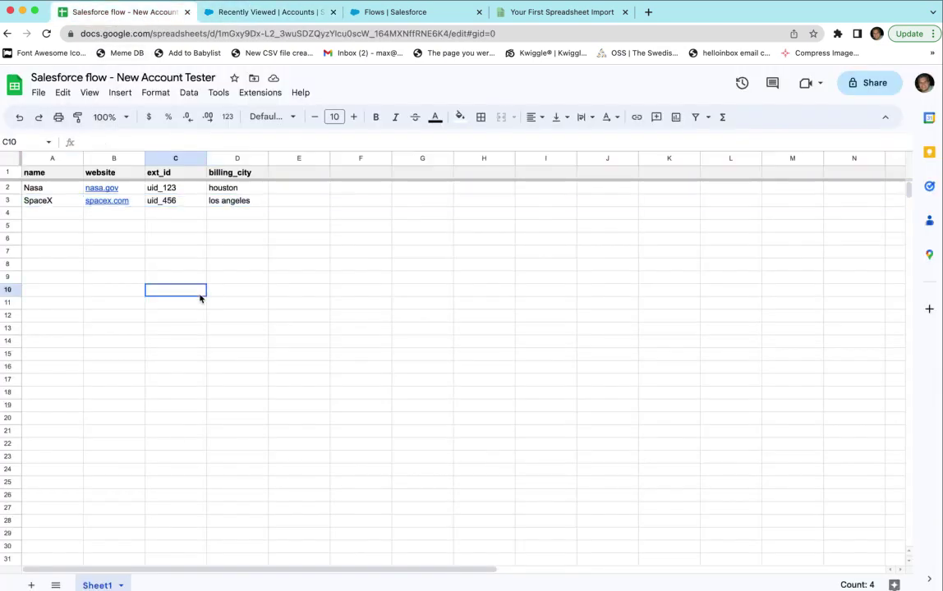
{"action": "left_click", "coordinate": [297, 234]}
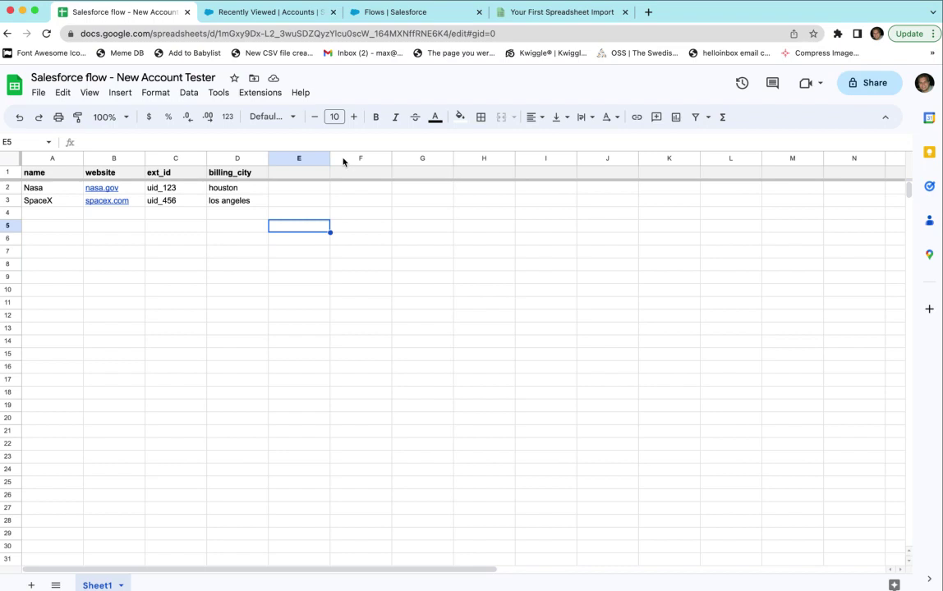
{"action": "left_click", "coordinate": [284, 14]}
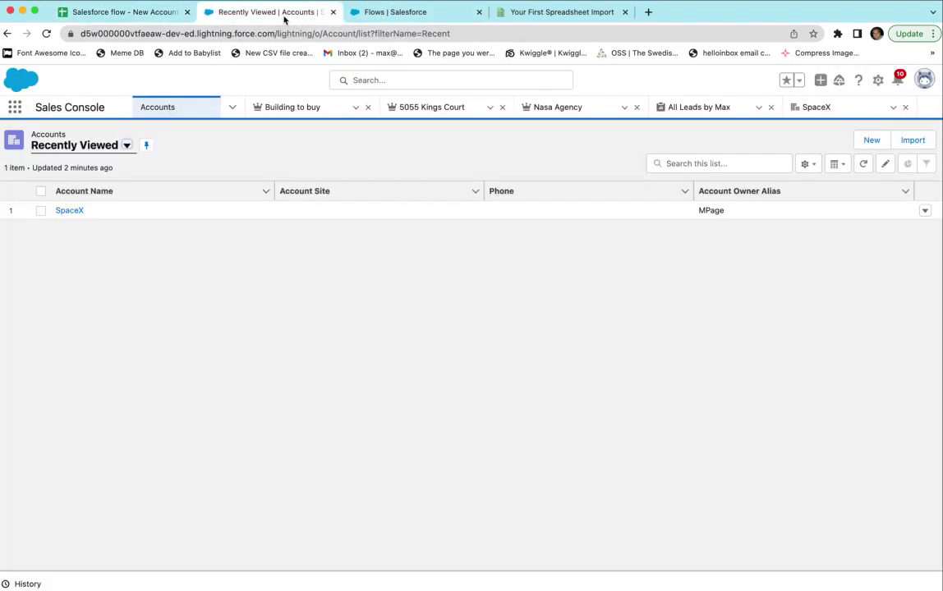
- Switch to the Salesforce Flows setup page and create a new Autolaunched Flow (No Trigger)
{"action": "left_click", "coordinate": [356, 16]}
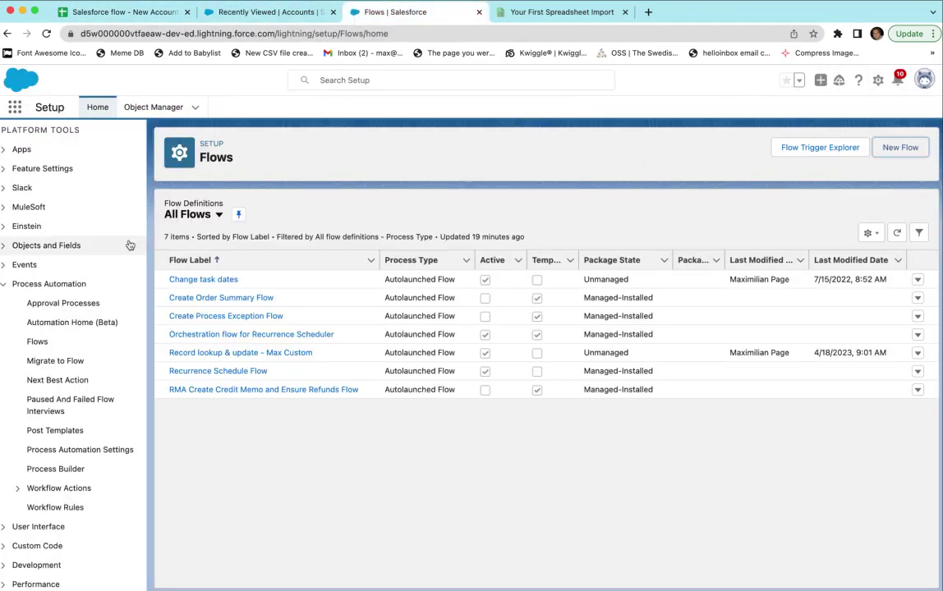
{"action": "left_click", "coordinate": [14, 107]}
{"action": "left_click", "coordinate": [878, 82]}
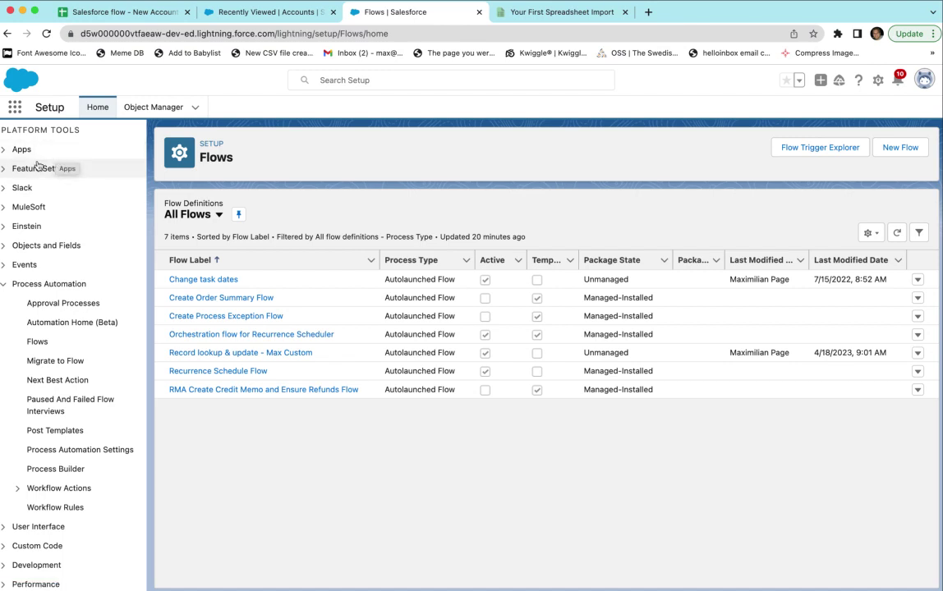
{"action": "scroll", "coordinate": [41, 214], "scroll_direction": "up", "scroll_amount": 1}
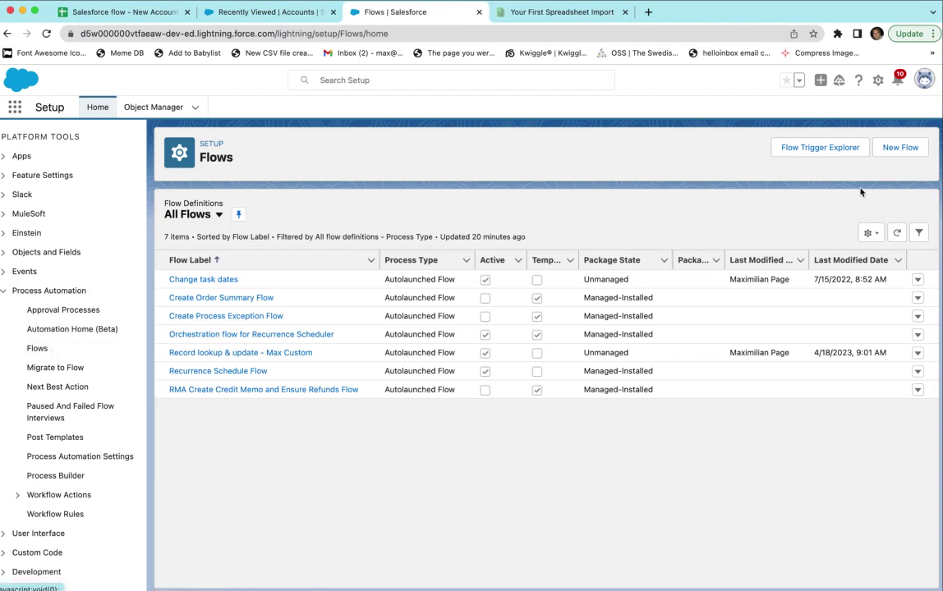
{"action": "left_click", "coordinate": [891, 147]}
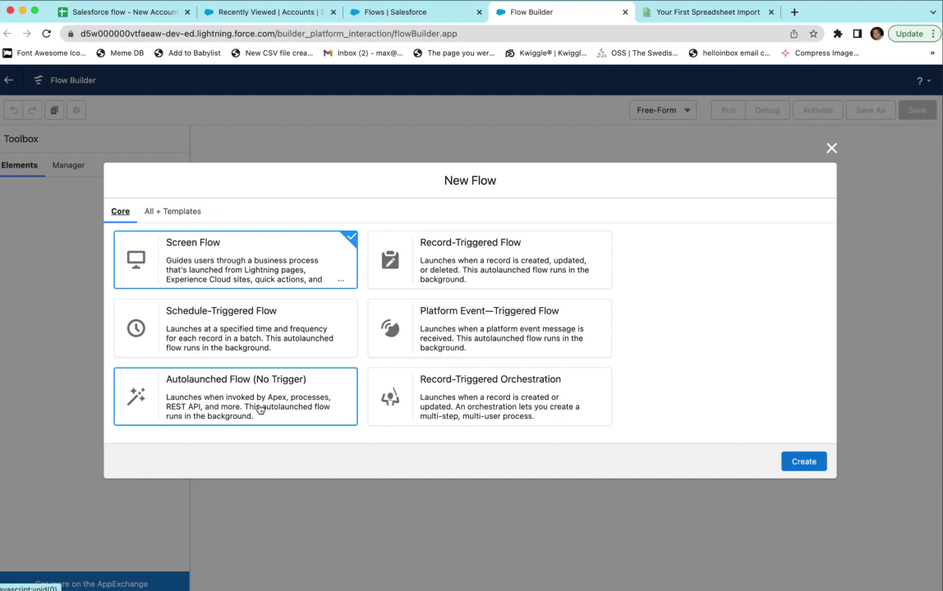
{"action": "left_click", "coordinate": [205, 403]}
{"action": "left_click", "coordinate": [784, 460]}
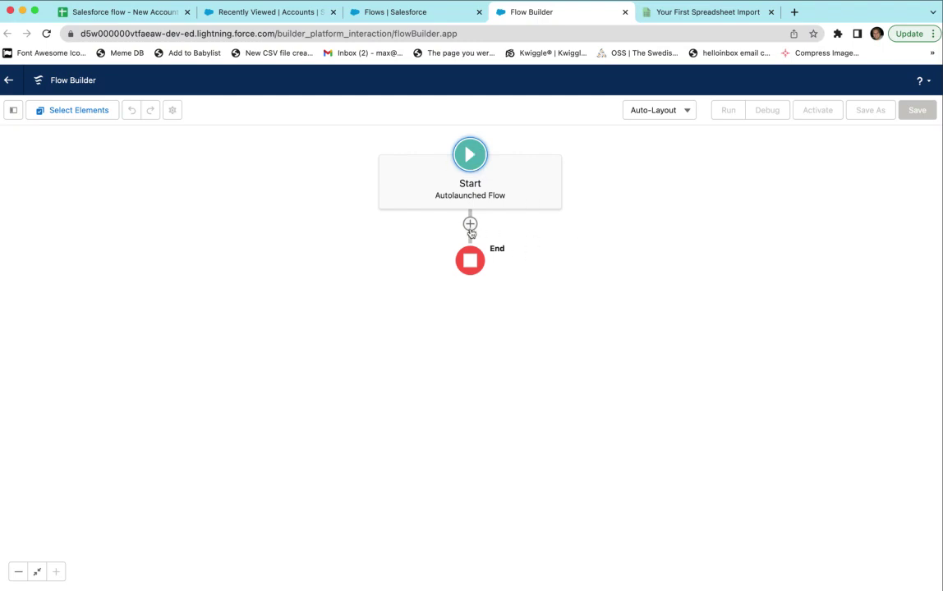
- Add a Get Records element between the flow's start and end and label it "Find Existing Account"
{"action": "left_click", "coordinate": [470, 223]}
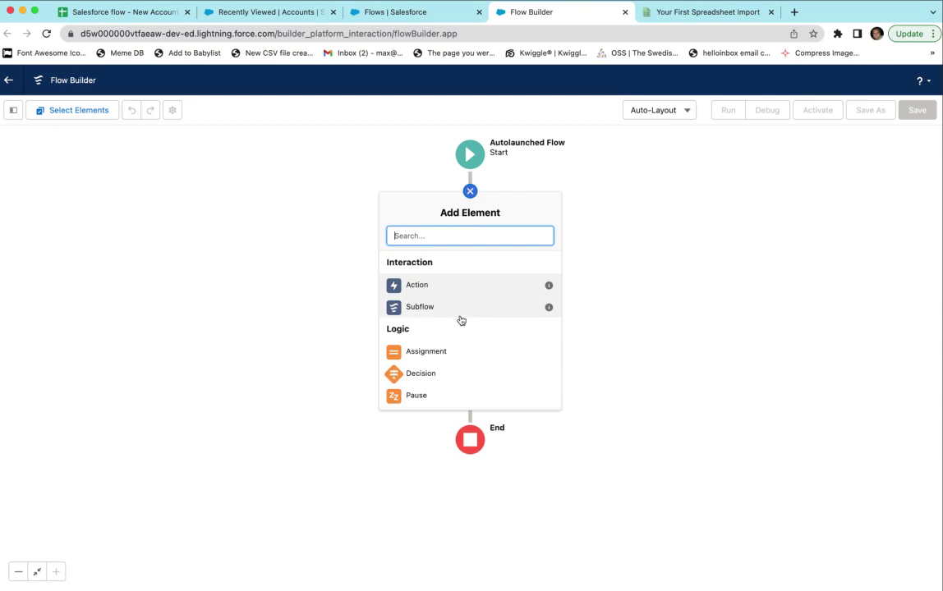
{"action": "scroll", "coordinate": [460, 319], "scroll_direction": "down", "scroll_amount": 5}
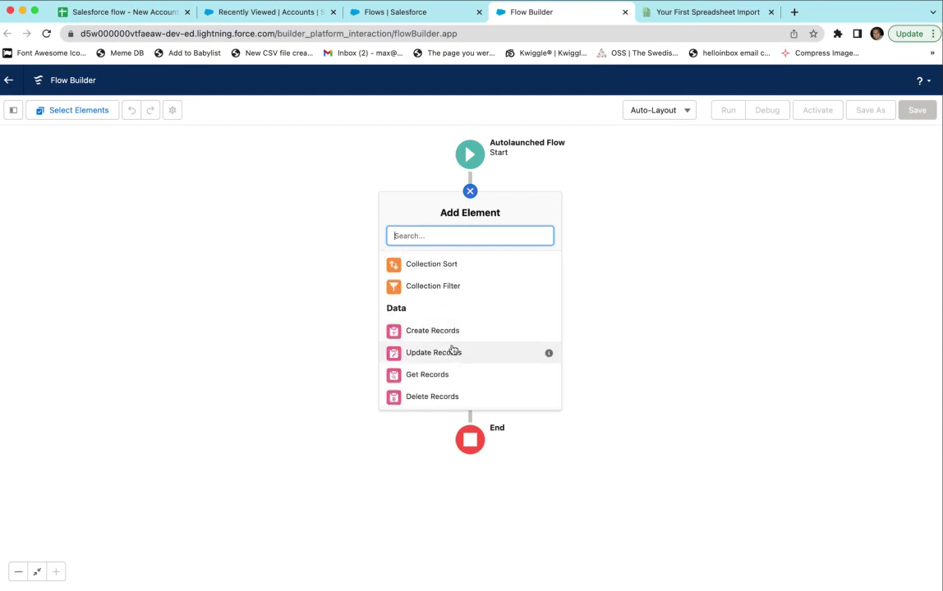
{"action": "left_click", "coordinate": [458, 378]}
{"action": "left_click", "coordinate": [320, 276]}
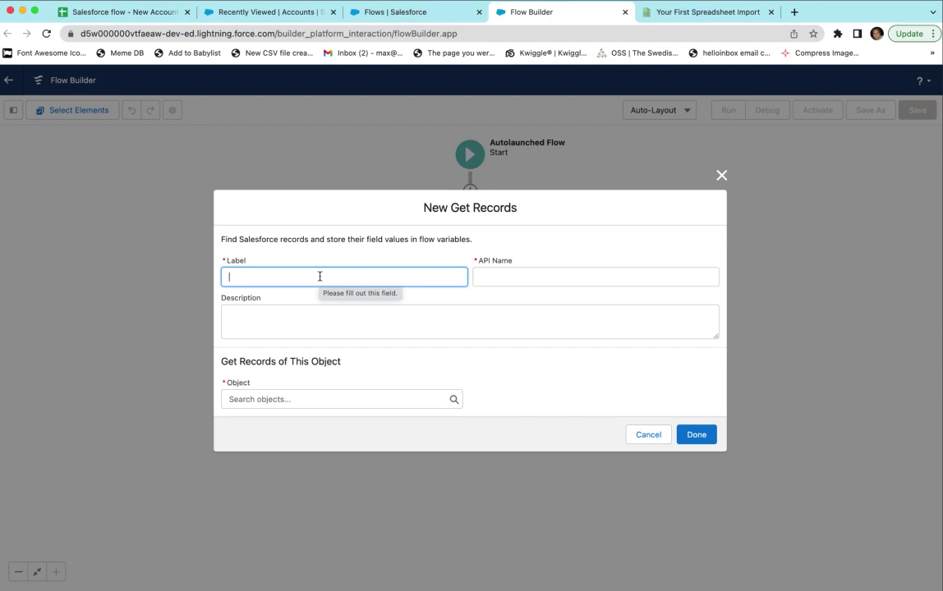
{"action": "type", "text": "Find"}
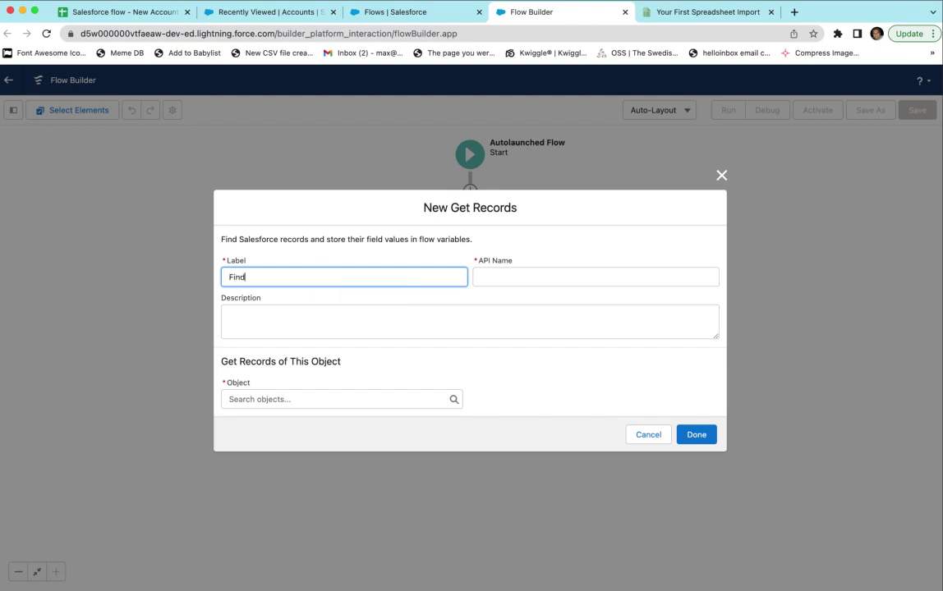
{"action": "type", "text": " Existing Account"}
{"action": "left_click", "coordinate": [476, 283]}
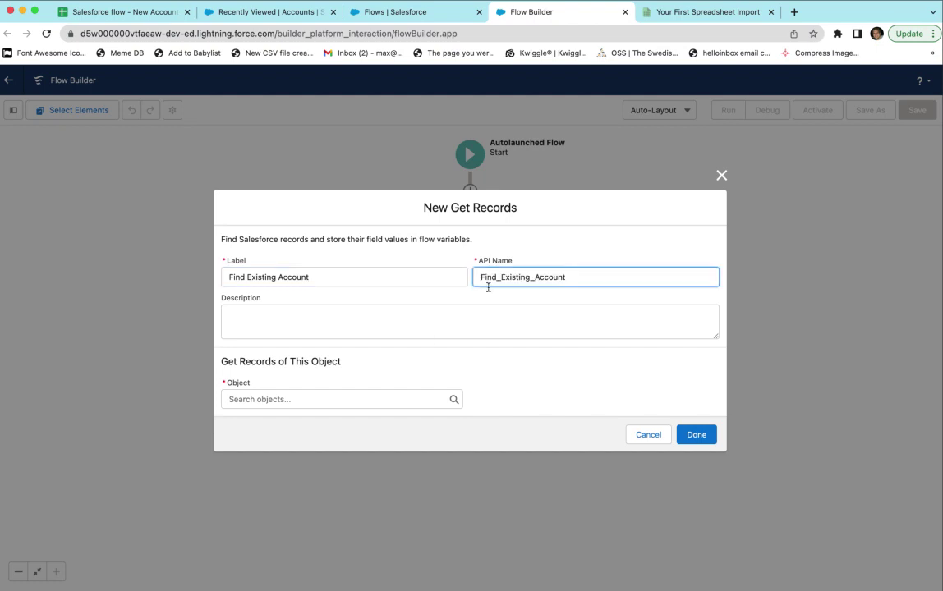
- Set Account as the object whose records the Get Records element retrieves
{"action": "left_click", "coordinate": [358, 399]}
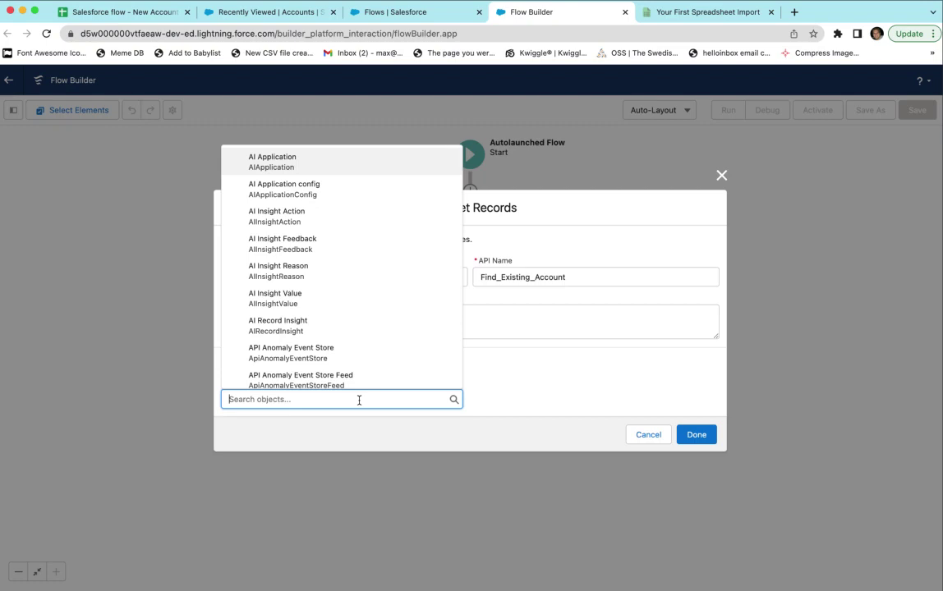
{"action": "type", "text": "acc"}
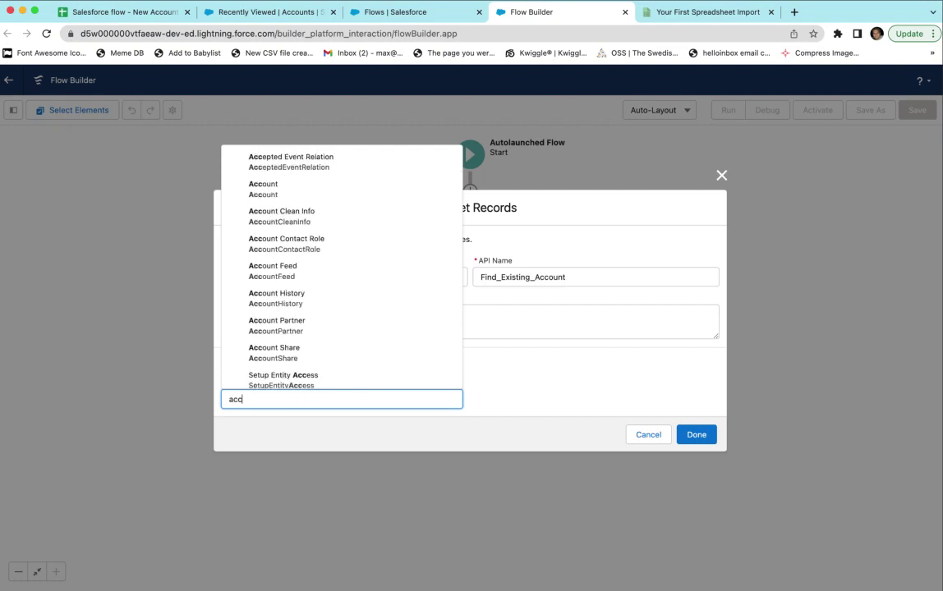
{"action": "key", "text": "BackSpace"}
{"action": "key", "text": "BackSpace"}
{"action": "key", "text": "BackSpace"}
{"action": "type", "text": "cont"}
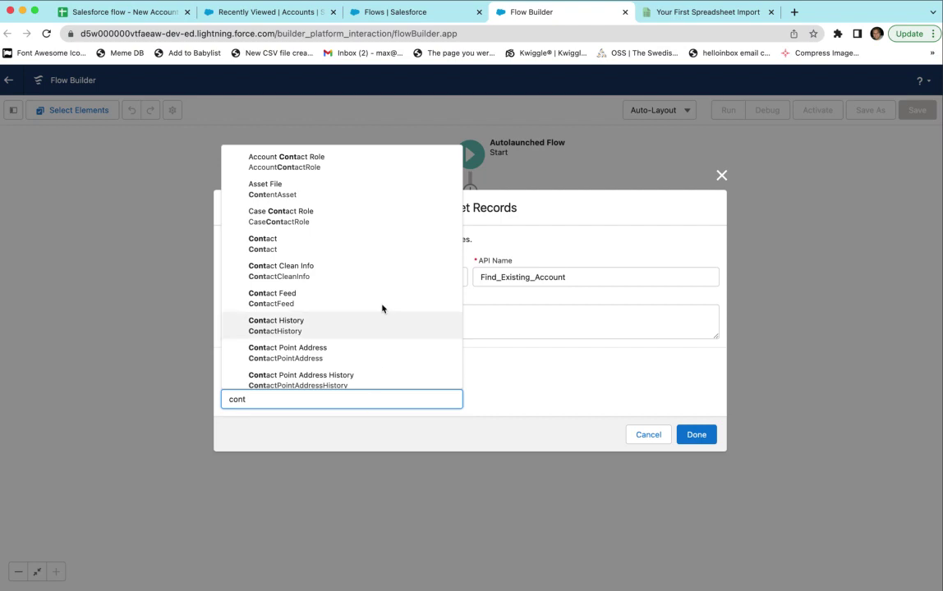
{"action": "left_click_drag", "start_coordinate": [247, 401], "coordinate": [221, 399]}
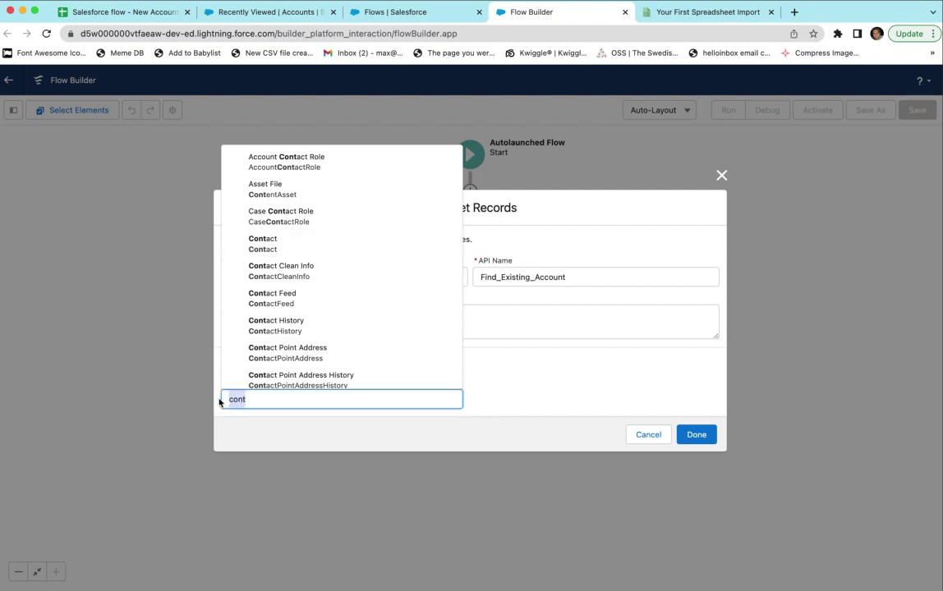
{"action": "type", "text": "Account"}
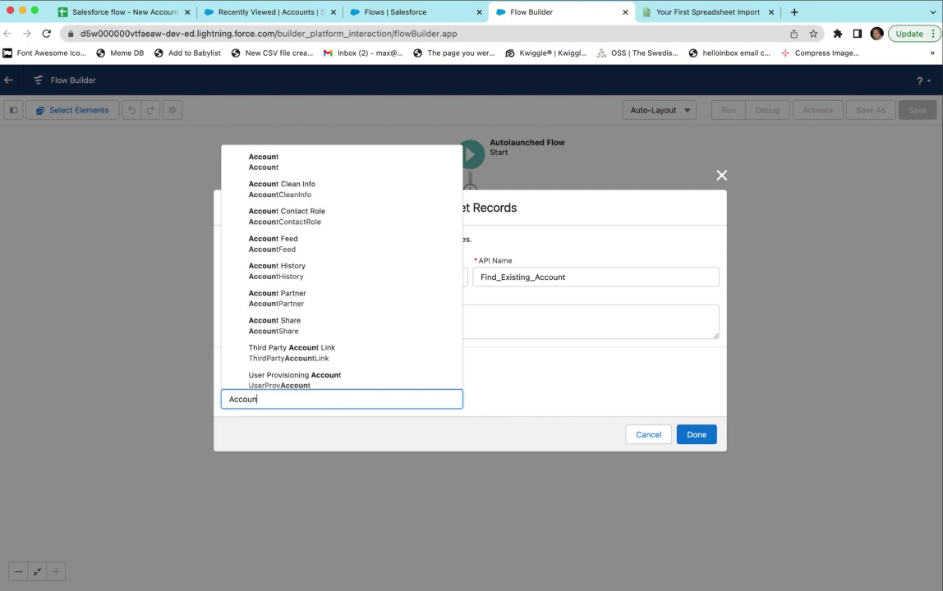
{"action": "left_click", "coordinate": [263, 157]}
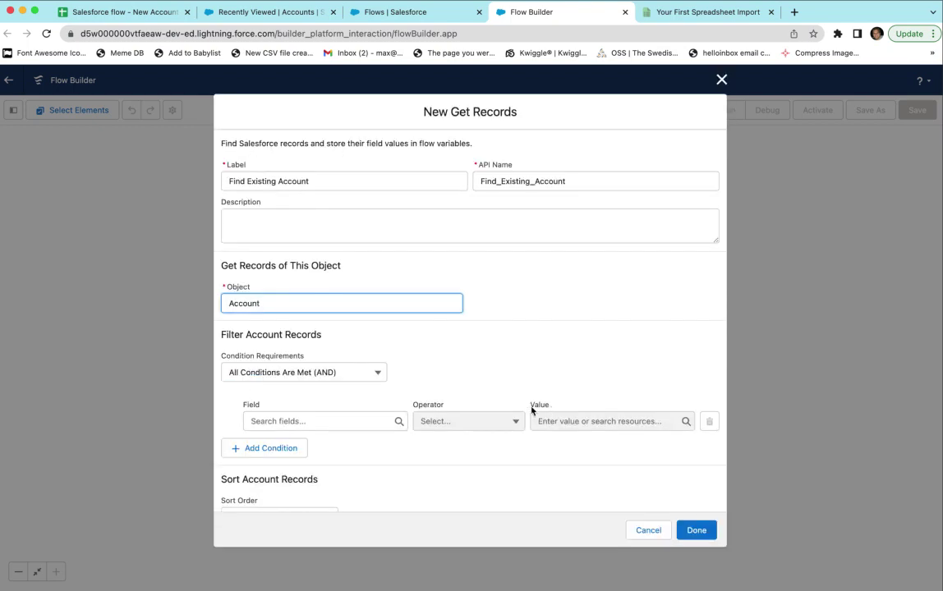
- Set the account filter to Any Condition Is Met (OR) and use Name as the first condition's field
{"action": "left_click", "coordinate": [287, 372]}
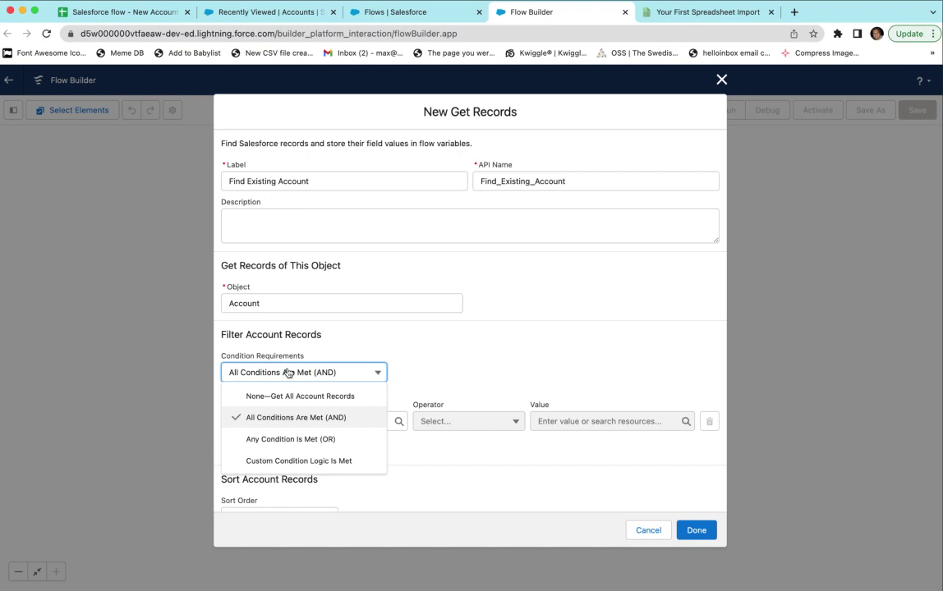
{"action": "left_click", "coordinate": [292, 440]}
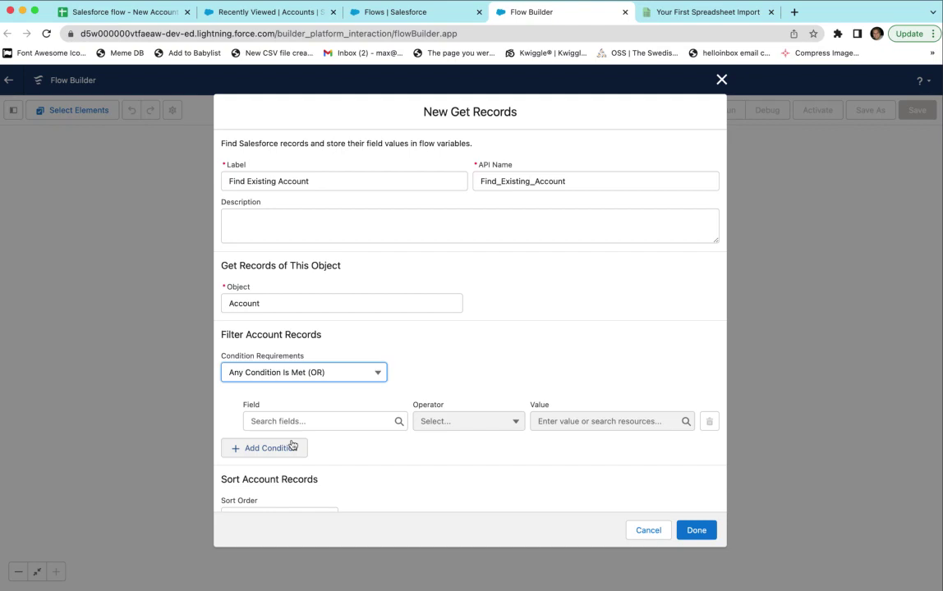
{"action": "left_click", "coordinate": [296, 421]}
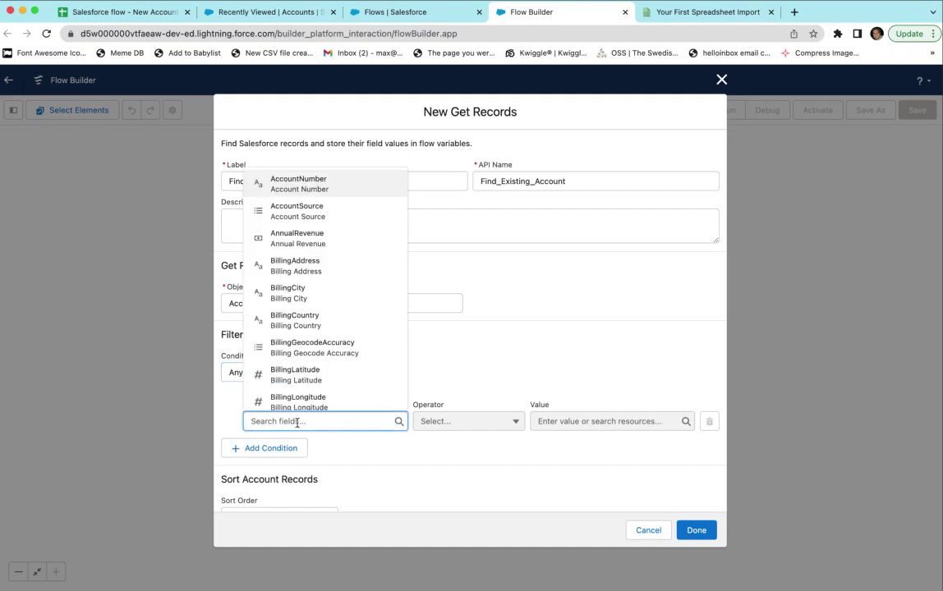
{"action": "type", "text": "name"}
{"action": "left_click", "coordinate": [291, 397]}
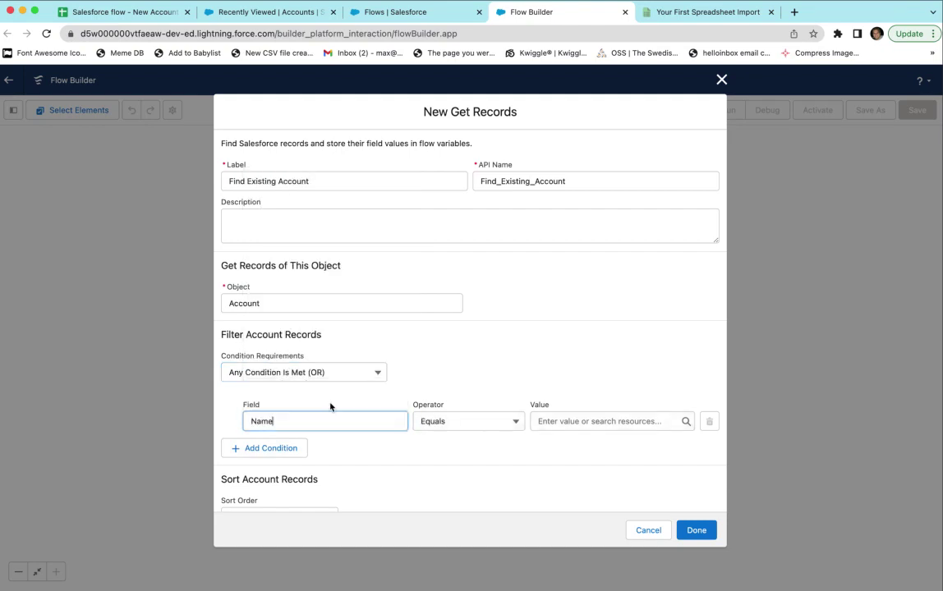
- Create a new Variable resource with the API name acct_name as the value for the Name condition
{"action": "left_click", "coordinate": [588, 426]}
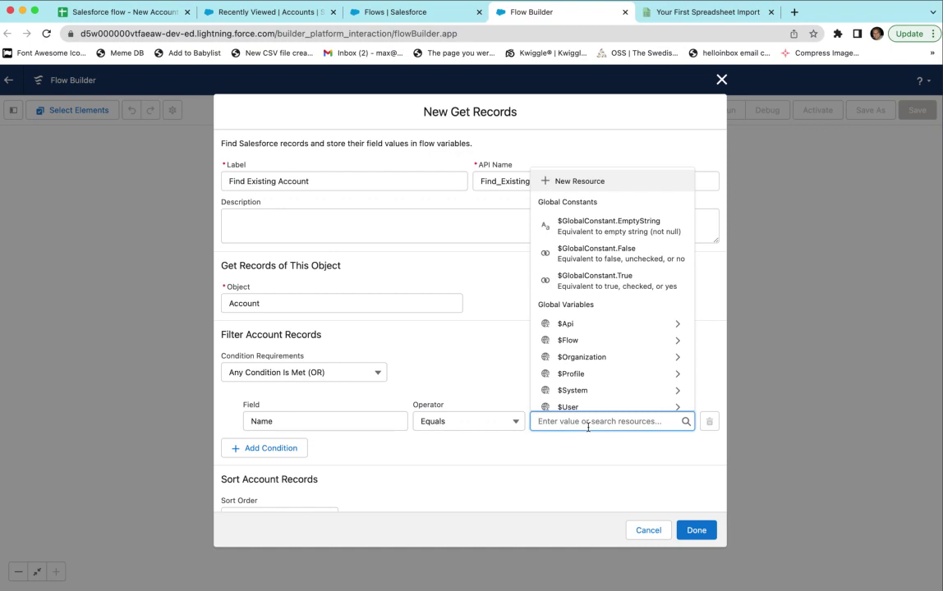
{"action": "left_click", "coordinate": [573, 182]}
{"action": "left_click", "coordinate": [403, 282]}
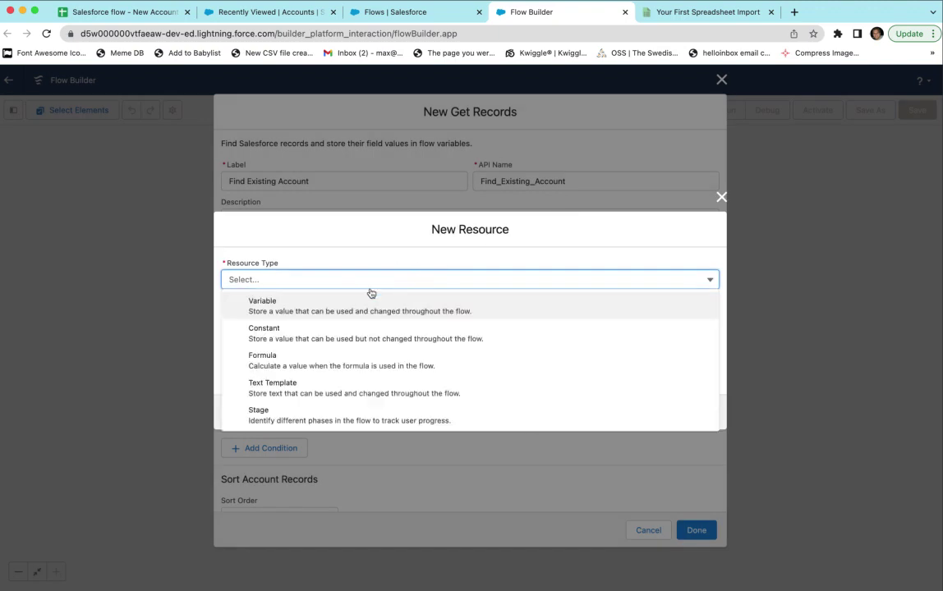
{"action": "left_click", "coordinate": [349, 297]}
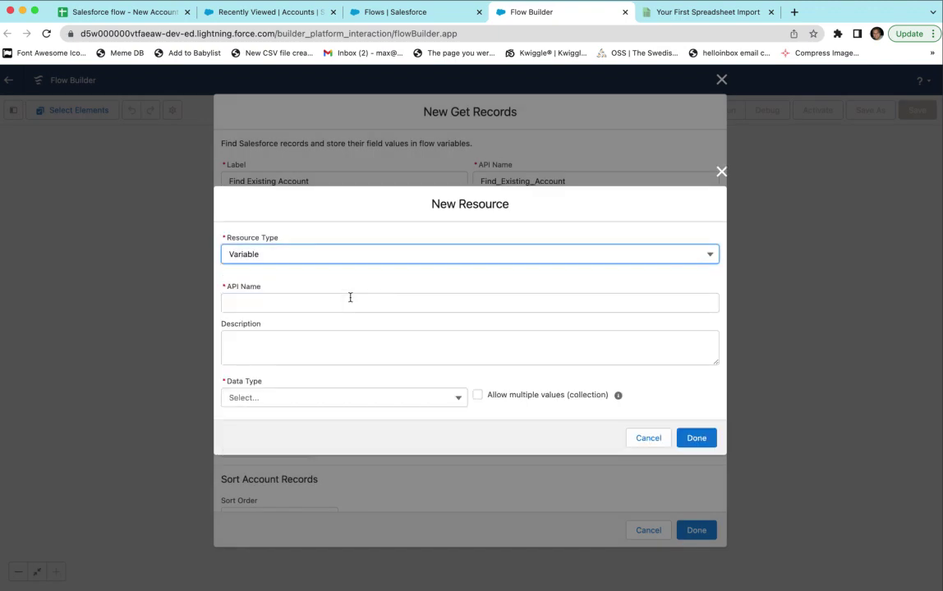
{"action": "left_click", "coordinate": [350, 300]}
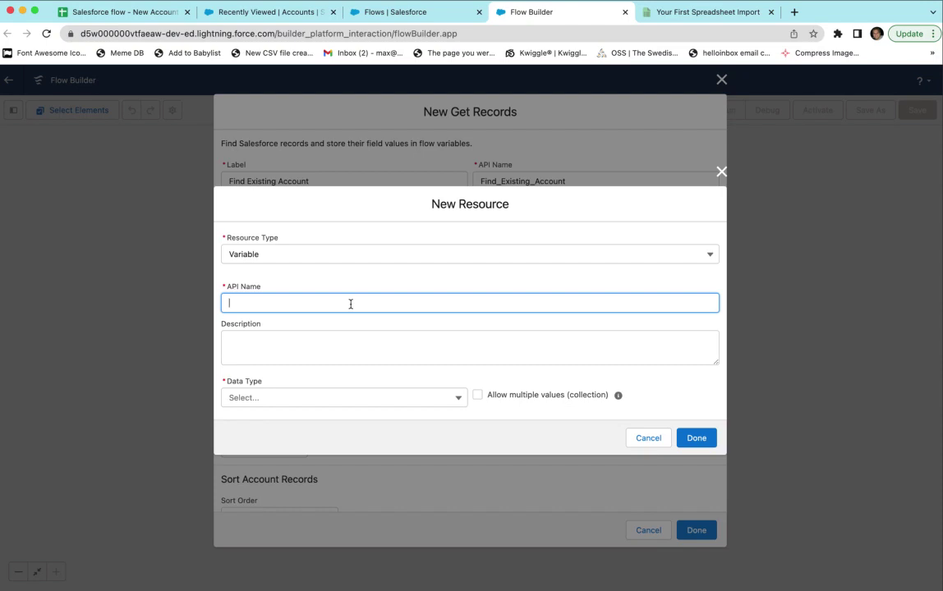
{"action": "type", "text": "acct_name"}
{"action": "left_click", "coordinate": [357, 337]}
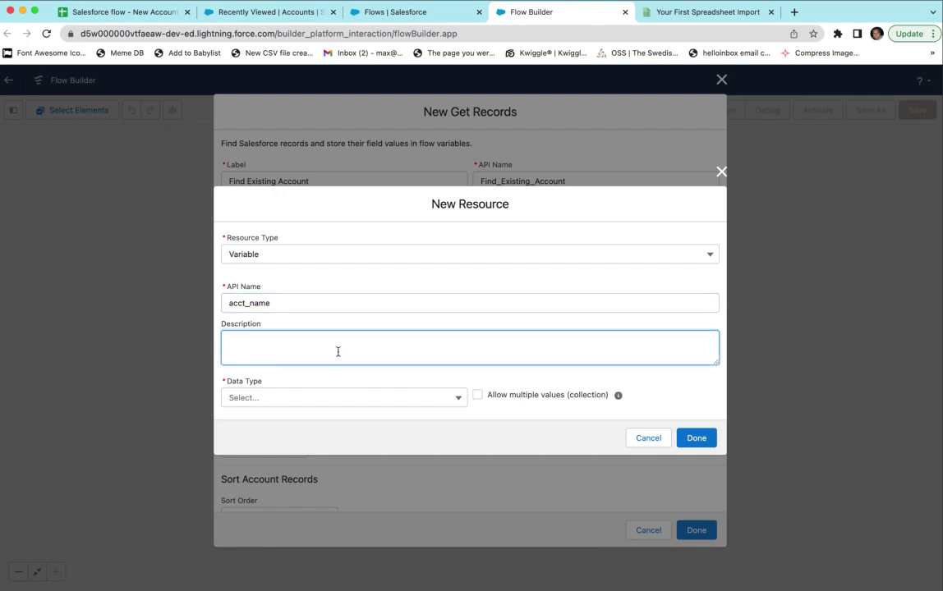
- Give the acct_name variable the Text data type, make it available for input and output, and finish the resource
{"action": "left_click", "coordinate": [343, 407]}
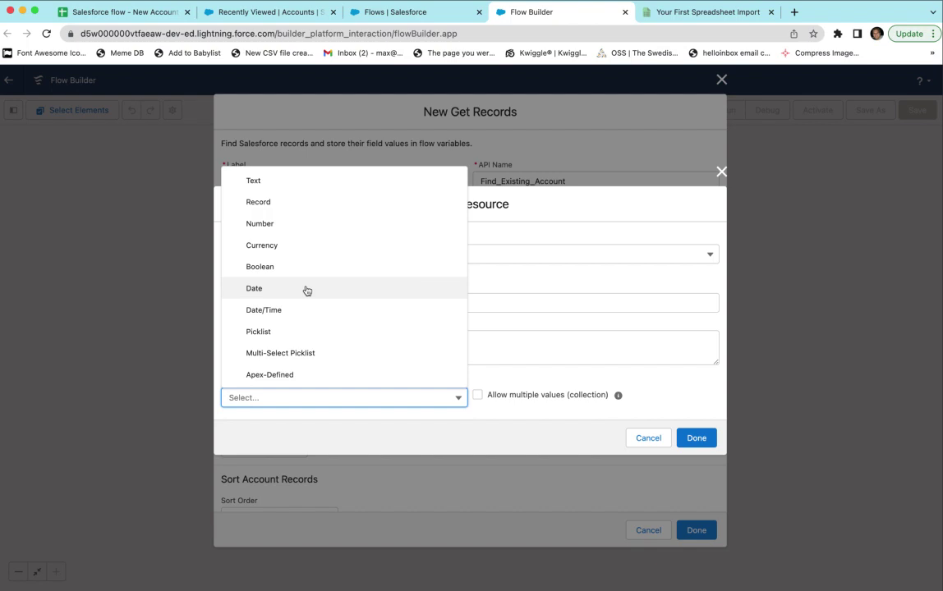
{"action": "left_click", "coordinate": [269, 183]}
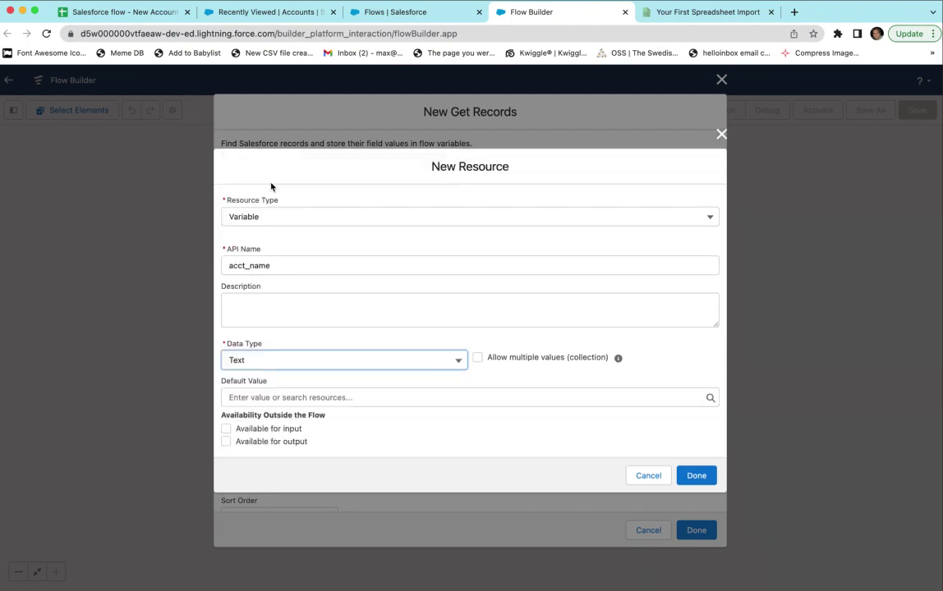
{"action": "left_click", "coordinate": [272, 430]}
{"action": "left_click", "coordinate": [271, 443]}
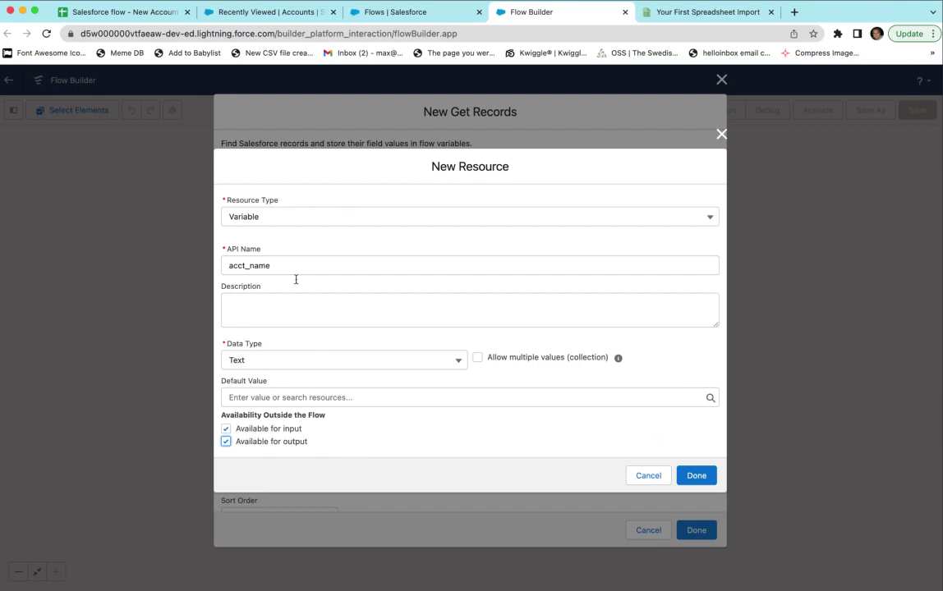
{"action": "left_click", "coordinate": [699, 480]}
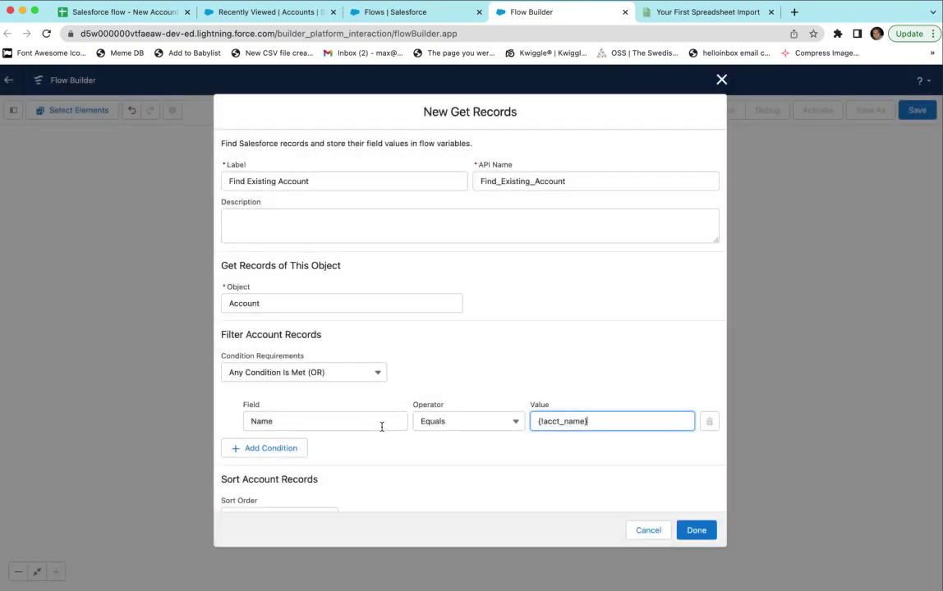
- Add a second filter condition that uses the Website field
{"action": "left_click", "coordinate": [274, 458]}
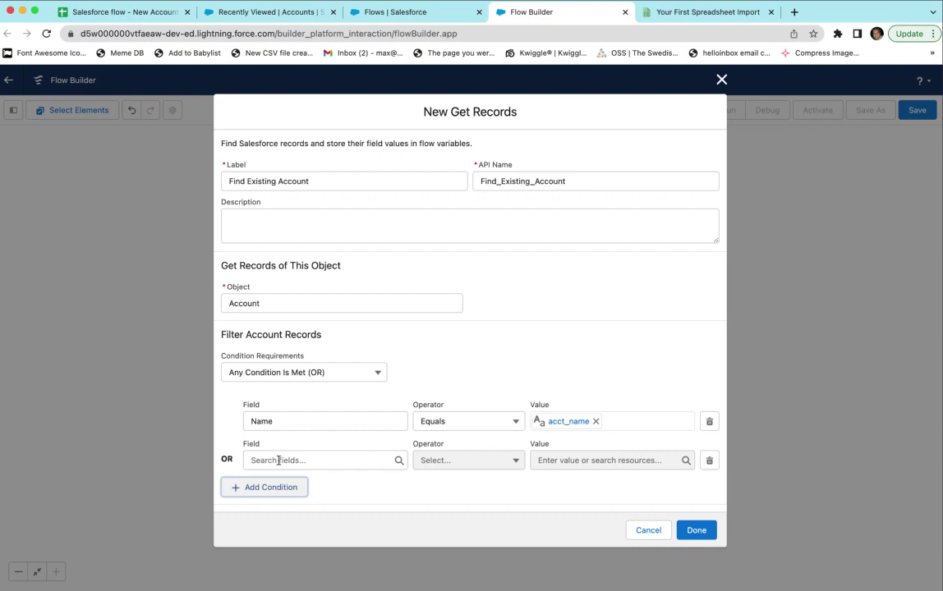
{"action": "left_click", "coordinate": [278, 460]}
{"action": "type", "text": "web"}
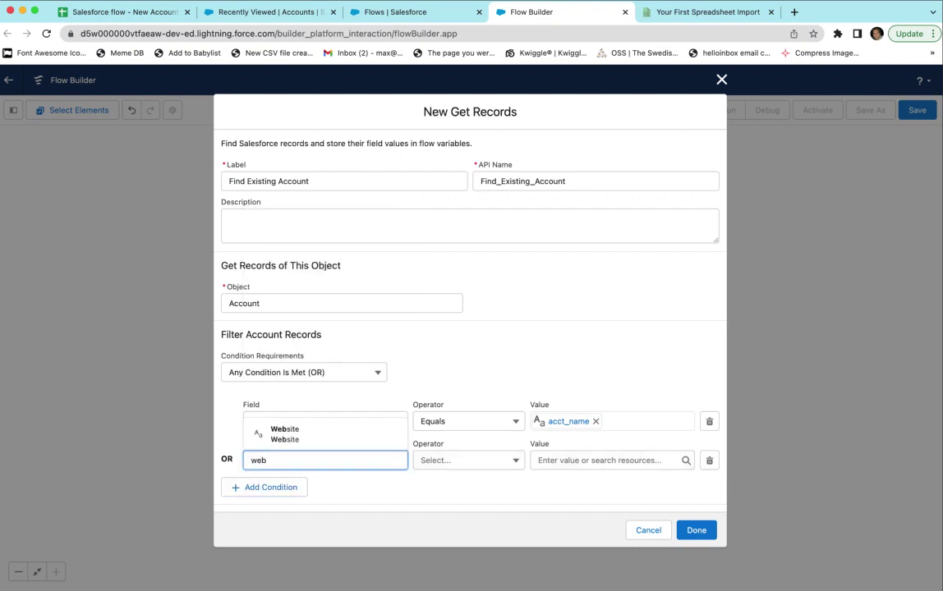
{"action": "left_click", "coordinate": [285, 437]}
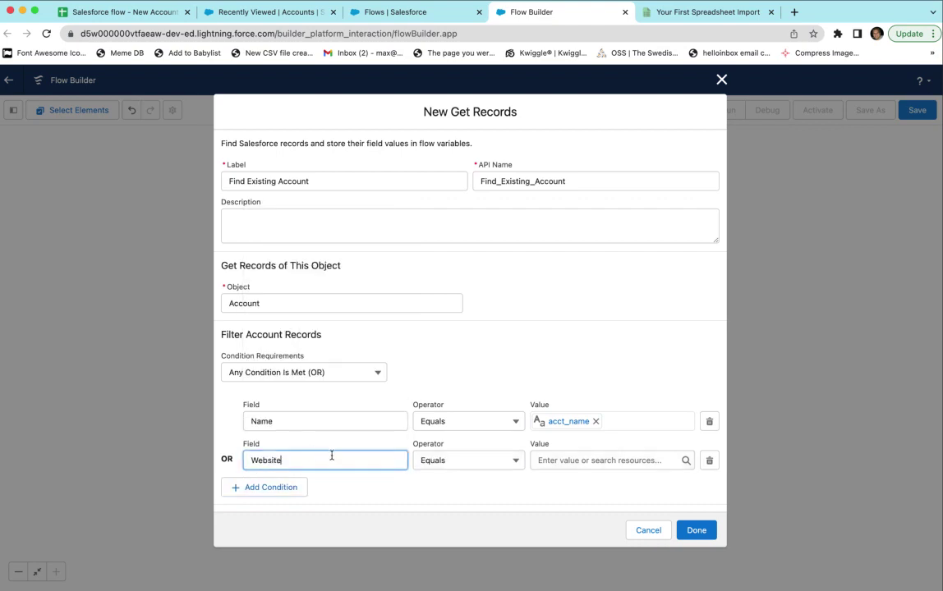
- Create a new Variable resource with the API name web_address as the value for the Website condition
{"action": "left_click", "coordinate": [549, 460]}
{"action": "left_click", "coordinate": [549, 222]}
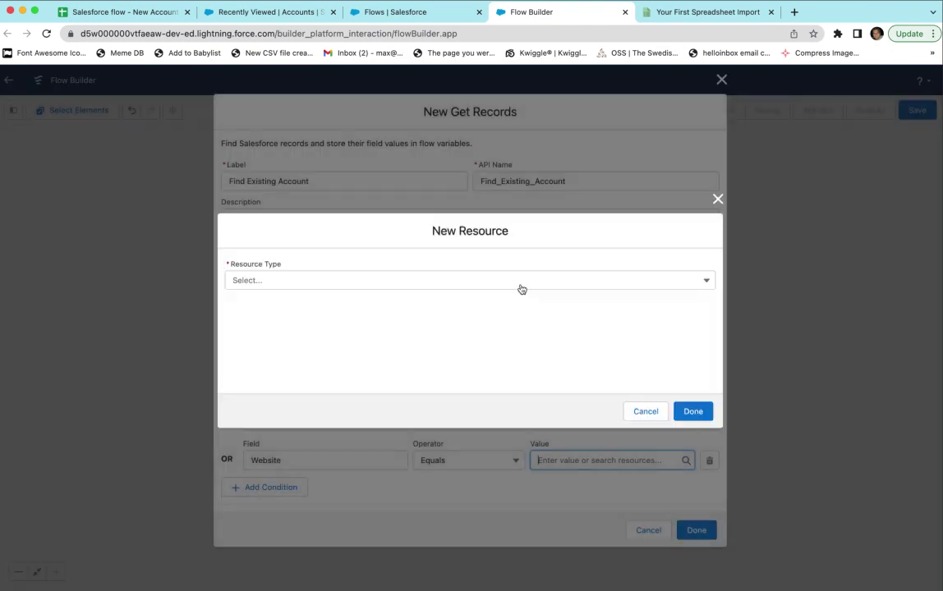
{"action": "left_click", "coordinate": [346, 281]}
{"action": "left_click", "coordinate": [261, 305]}
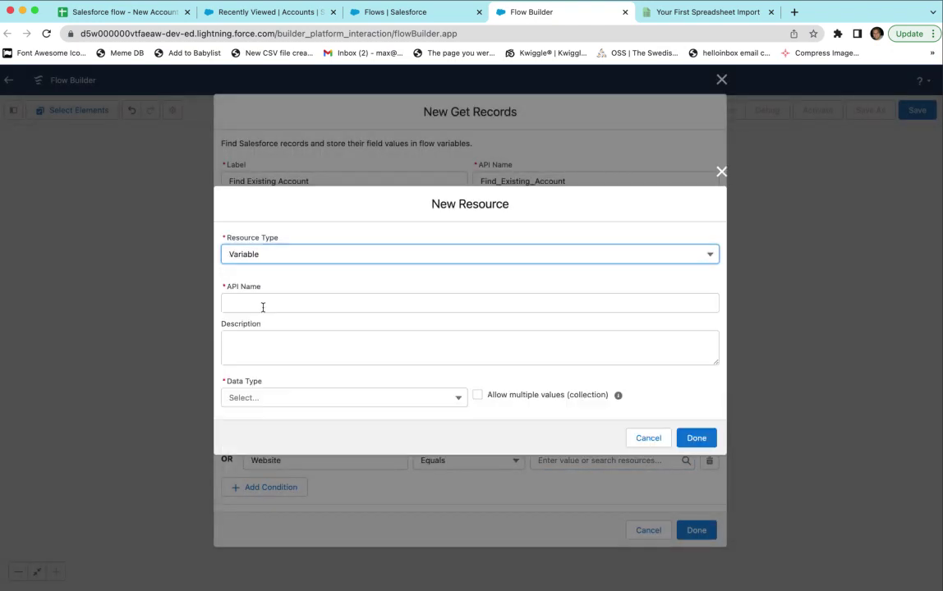
{"action": "left_click", "coordinate": [259, 303]}
{"action": "type", "text": "web_address"}
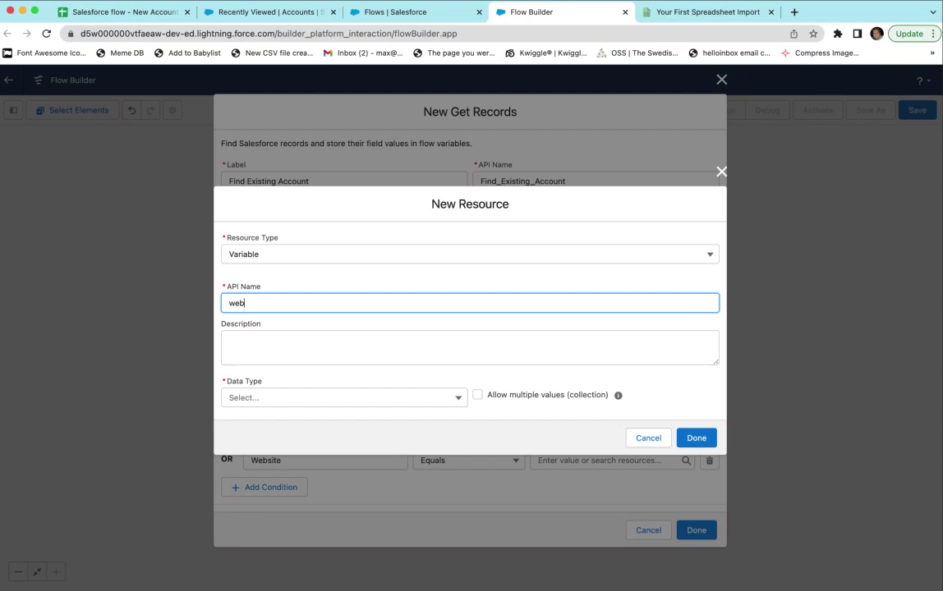
- Set the web_address variable's data type to Text, make it available for input and output, and finish the resource
{"action": "left_click", "coordinate": [257, 395]}
{"action": "left_click", "coordinate": [263, 181]}
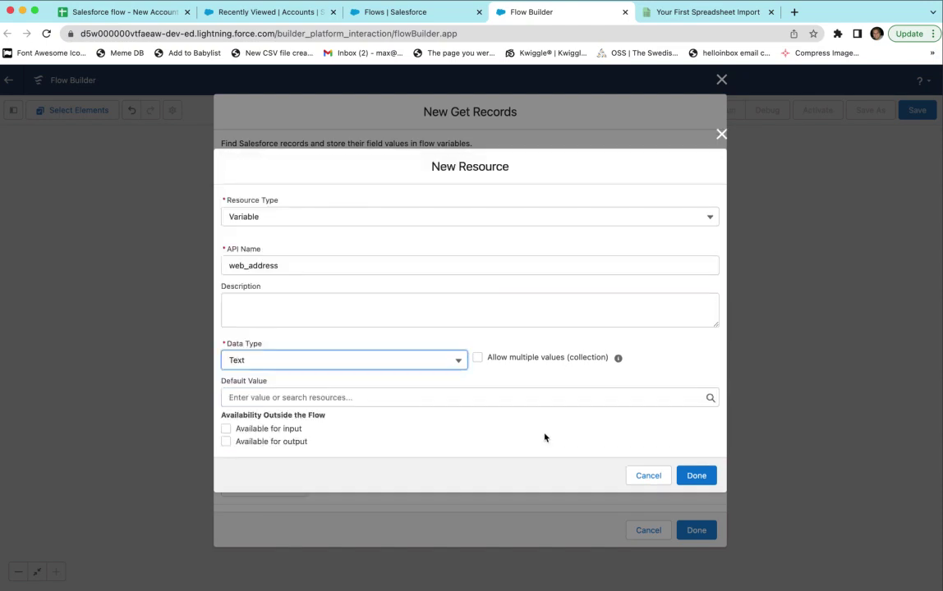
{"action": "left_click", "coordinate": [271, 428]}
{"action": "left_click", "coordinate": [270, 442]}
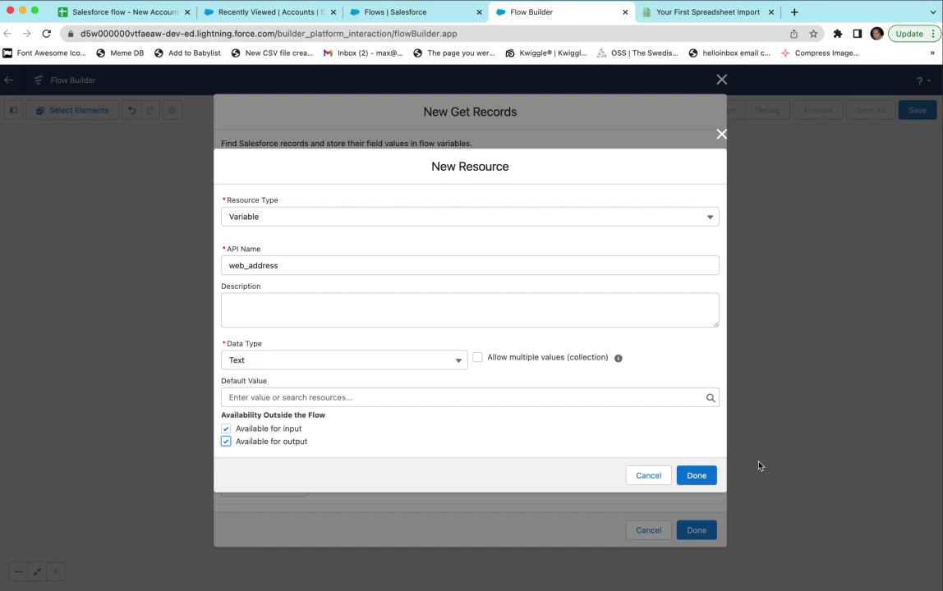
{"action": "left_click", "coordinate": [698, 475]}
- Add a third filter condition that uses the easycsv__ext_account_id__c field
{"action": "left_click", "coordinate": [252, 489]}
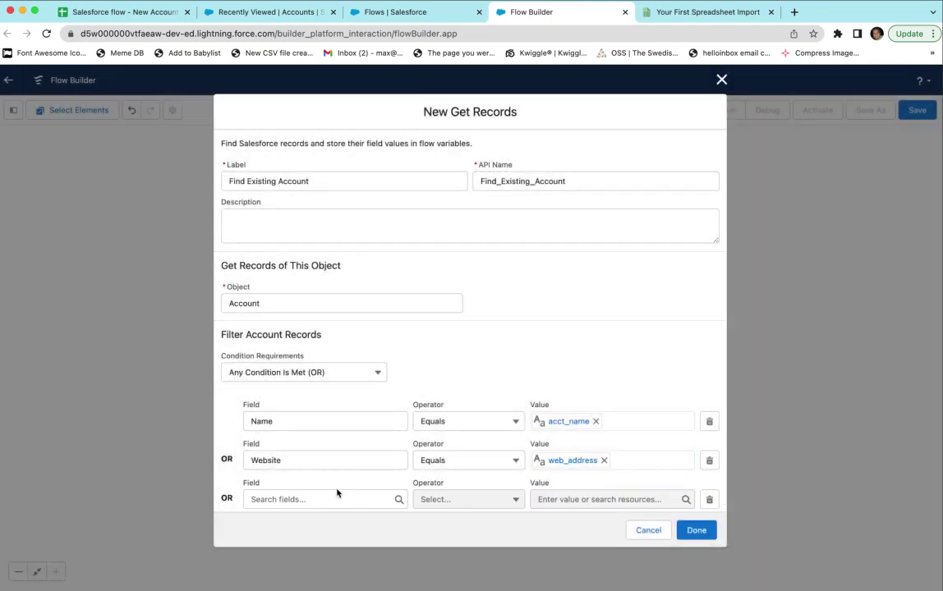
{"action": "left_click", "coordinate": [340, 498]}
{"action": "type", "text": "ext"}
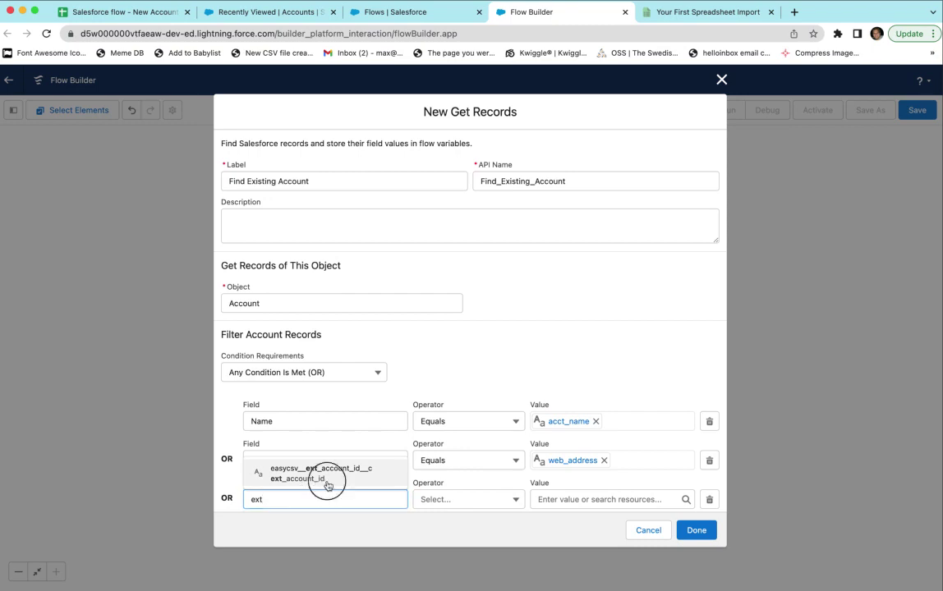
{"action": "left_click", "coordinate": [327, 484]}
- Create a new Variable resource with the API name user_id as the value for the external account ID condition
{"action": "left_click", "coordinate": [542, 500]}
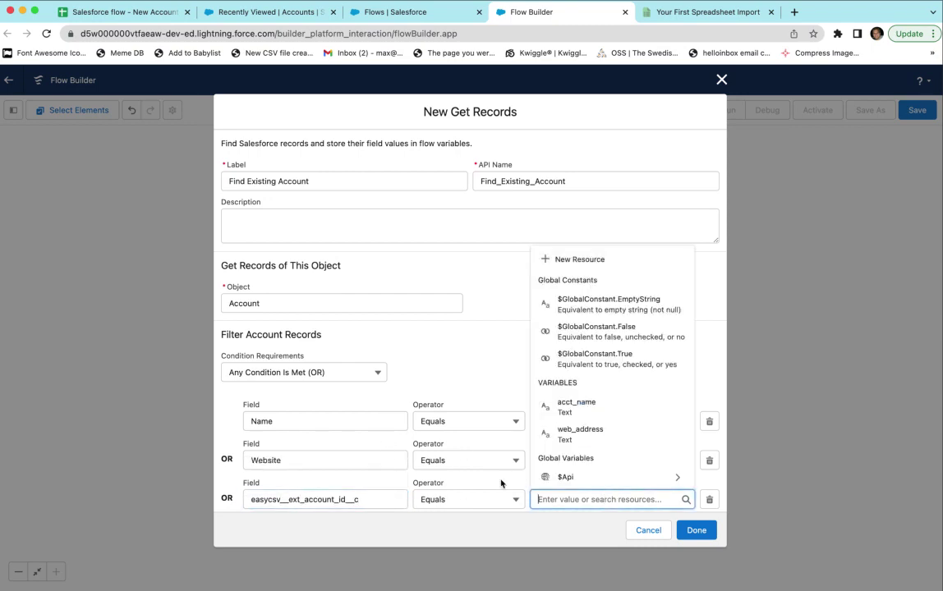
{"action": "left_click", "coordinate": [580, 263]}
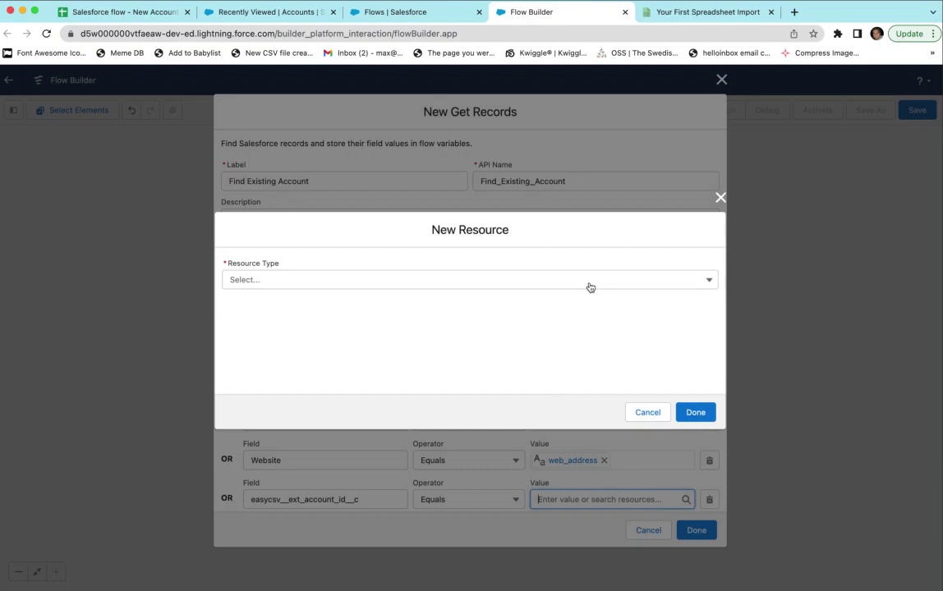
{"action": "left_click", "coordinate": [493, 280]}
{"action": "left_click", "coordinate": [340, 304]}
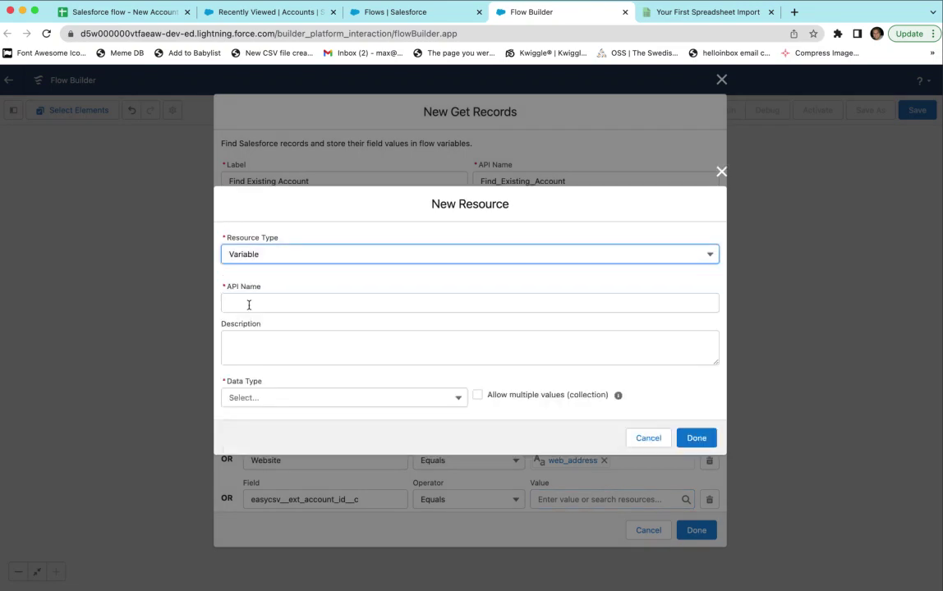
{"action": "left_click", "coordinate": [249, 304]}
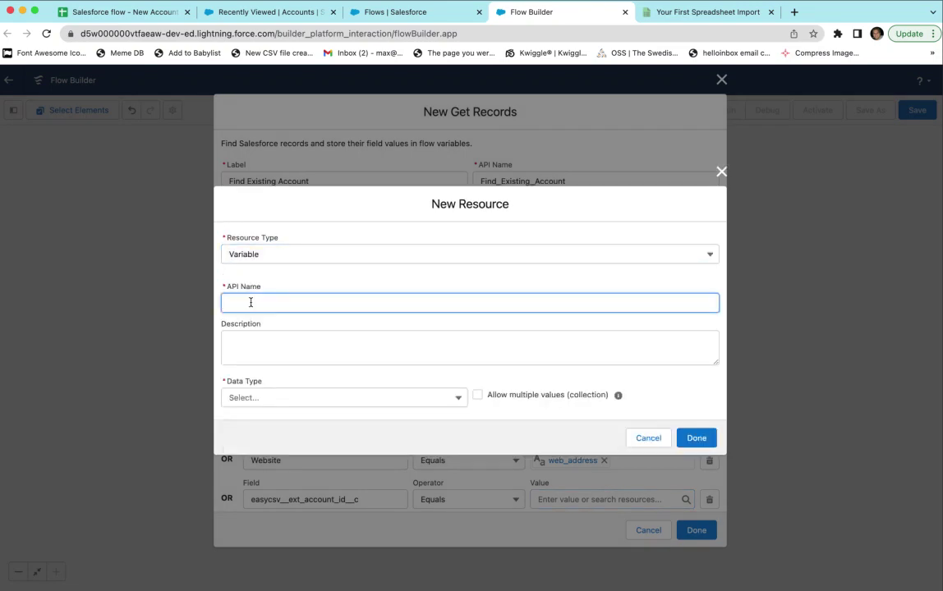
{"action": "type", "text": "user_id"}
- Make user_id a Text variable available for input and output, and finish the resource
{"action": "left_click", "coordinate": [271, 397]}
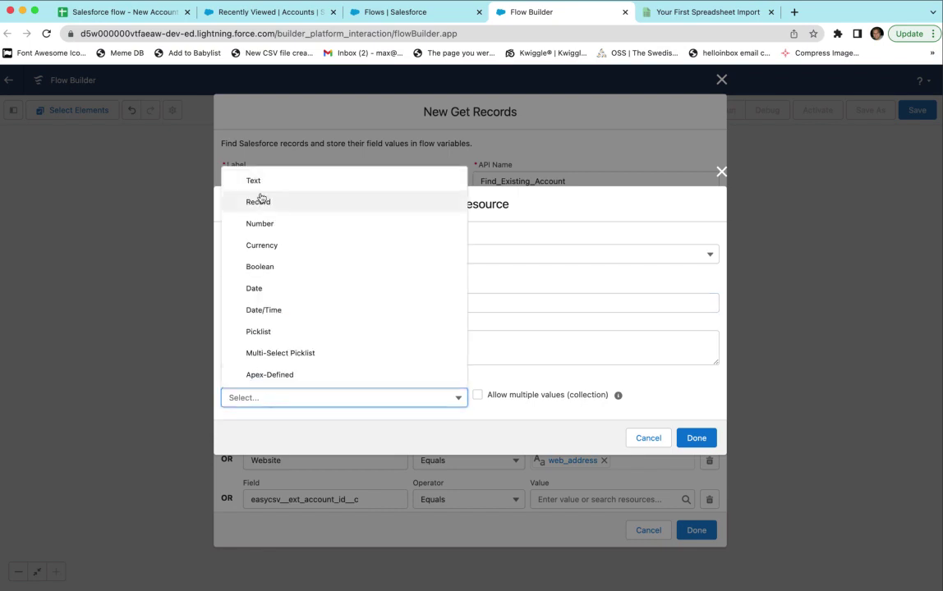
{"action": "left_click", "coordinate": [260, 185]}
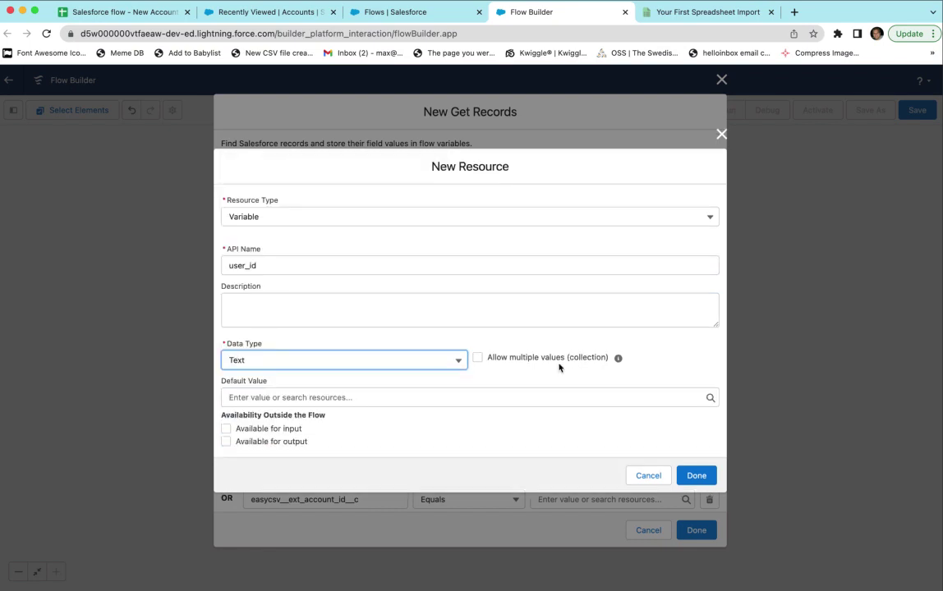
{"action": "left_click", "coordinate": [274, 430]}
{"action": "left_click", "coordinate": [278, 441]}
{"action": "left_click", "coordinate": [696, 475]}
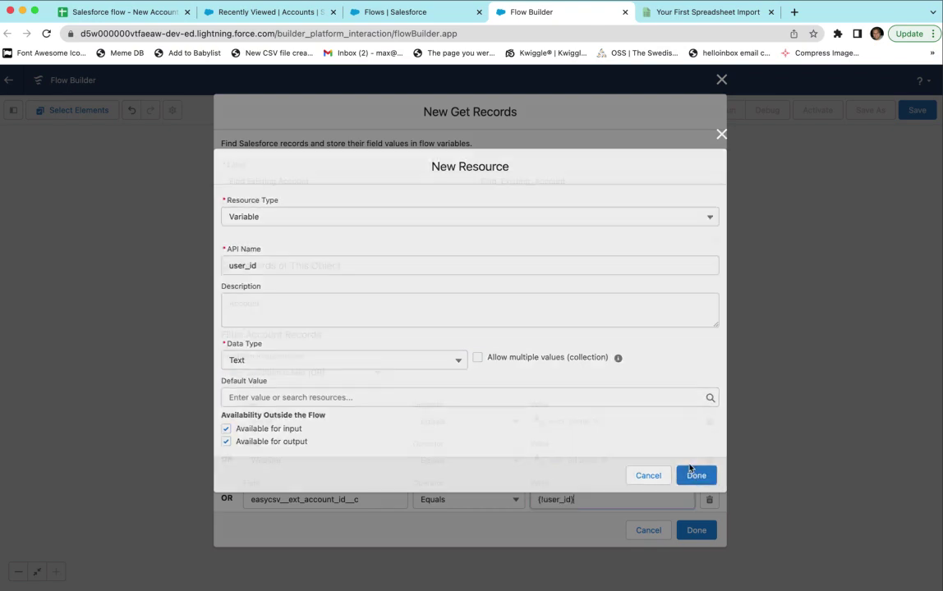
- Review the filter conditions and record storage options, then complete the Find Existing Account element
{"action": "scroll", "coordinate": [570, 359], "scroll_direction": "down", "scroll_amount": 2}
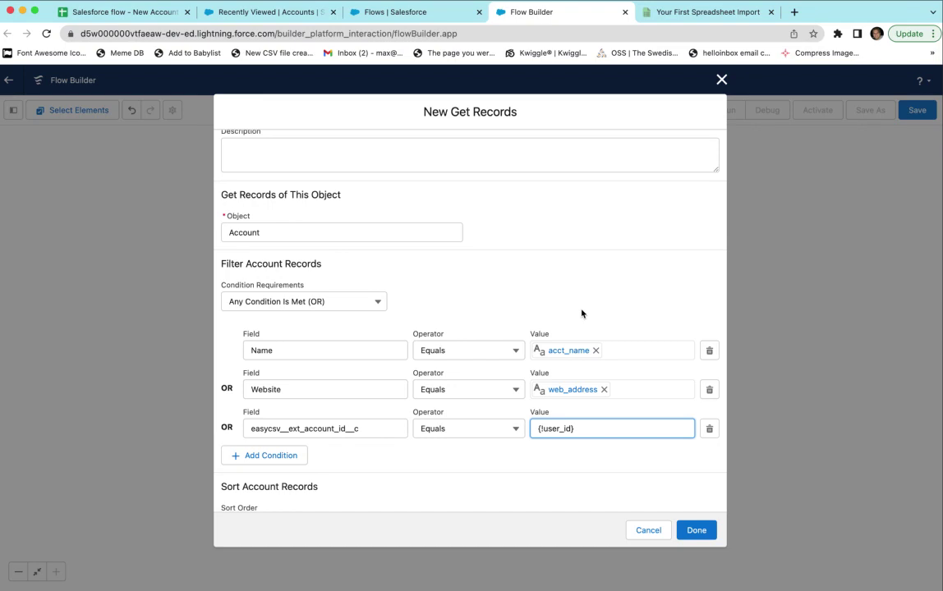
{"action": "left_click", "coordinate": [467, 450]}
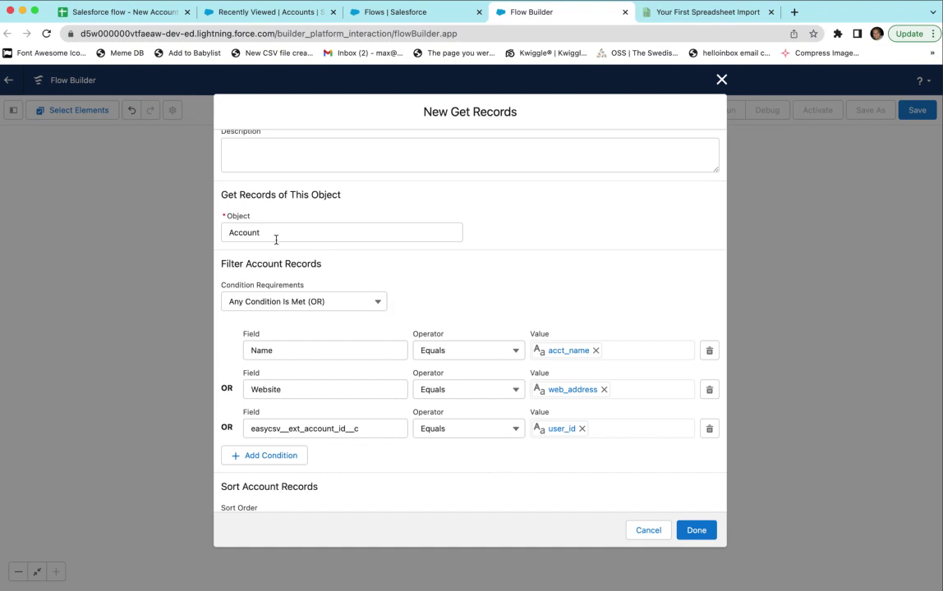
{"action": "scroll", "coordinate": [282, 263], "scroll_direction": "down", "scroll_amount": 4}
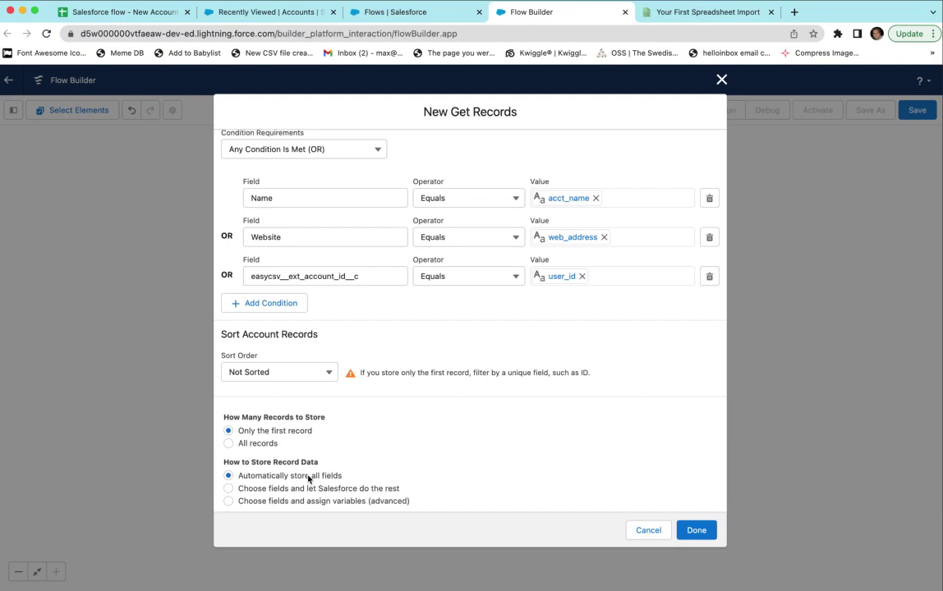
{"action": "left_click", "coordinate": [697, 530]}
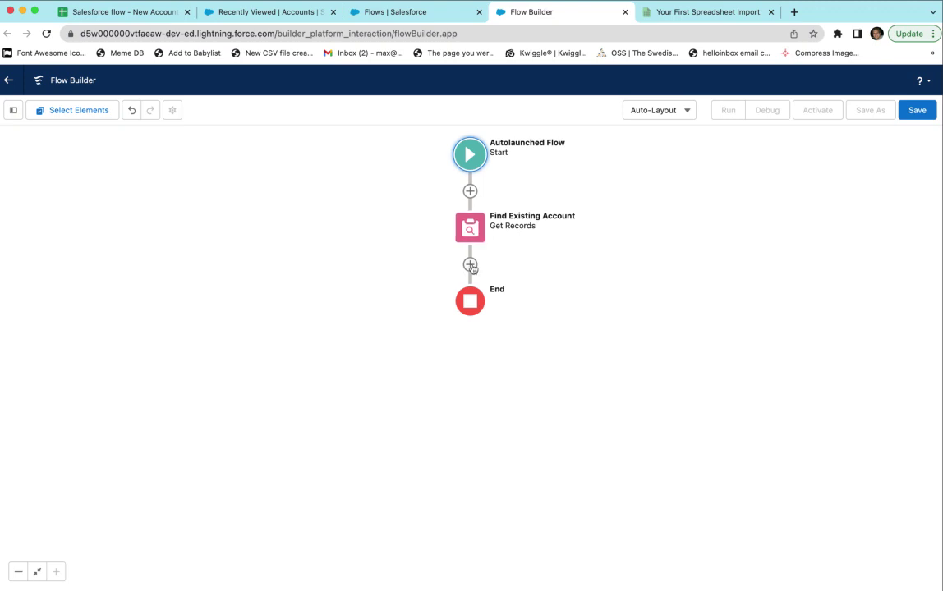
- Add a Decision element between Find Existing Account and the flow's end, and label it "Fork if record exists"
{"action": "left_click", "coordinate": [471, 266]}
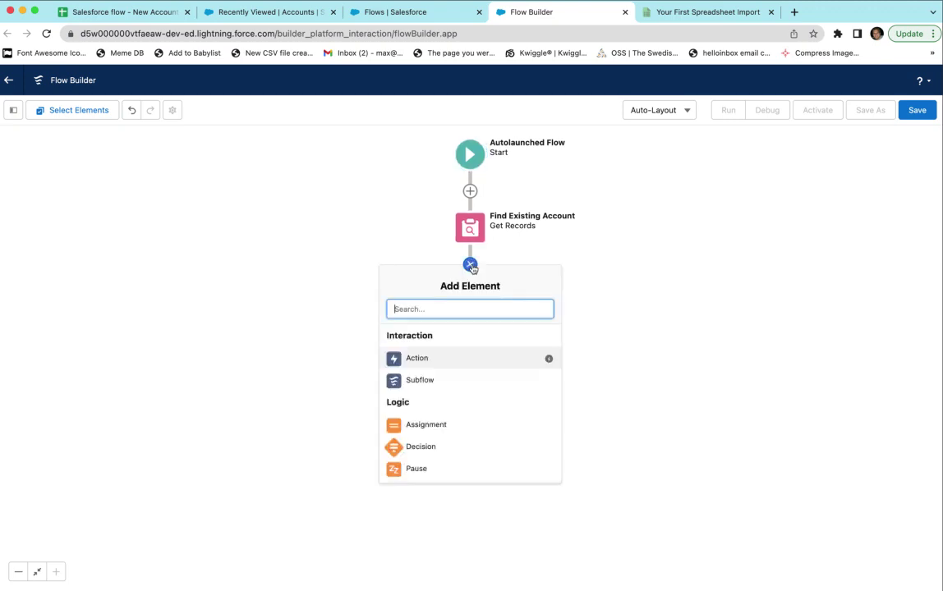
{"action": "left_click", "coordinate": [437, 448]}
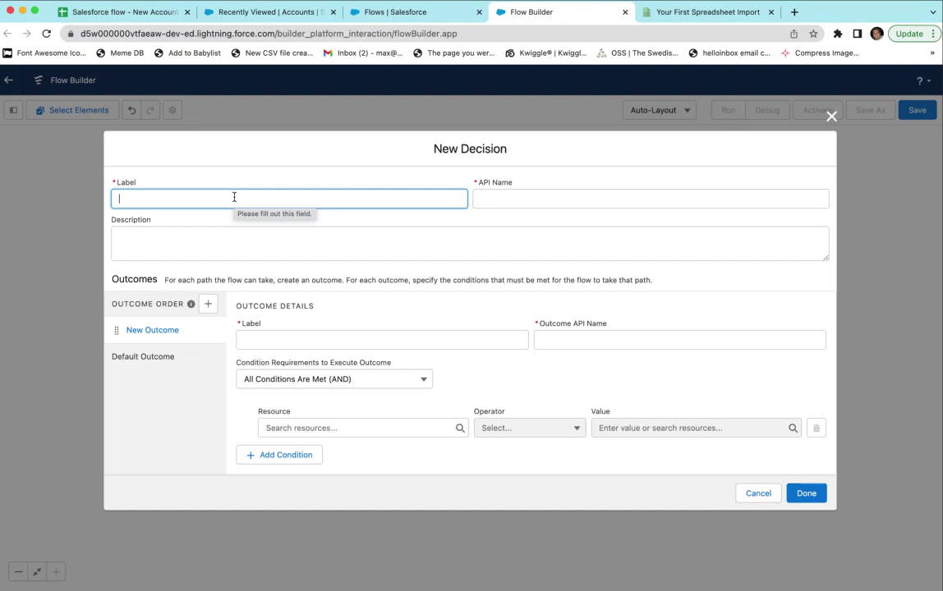
{"action": "type", "text": "For"}
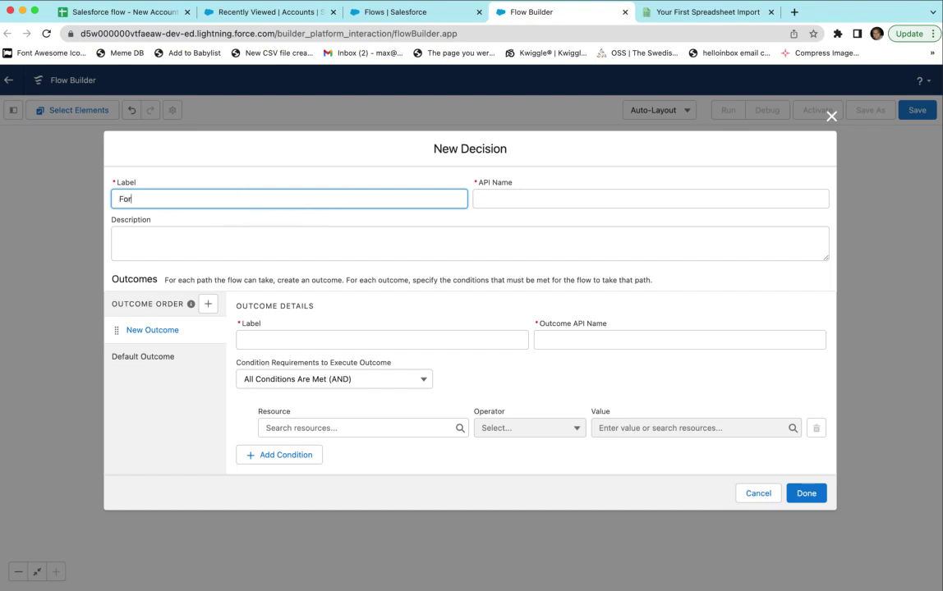
{"action": "type", "text": "k if record exists"}
{"action": "left_click", "coordinate": [475, 199]}
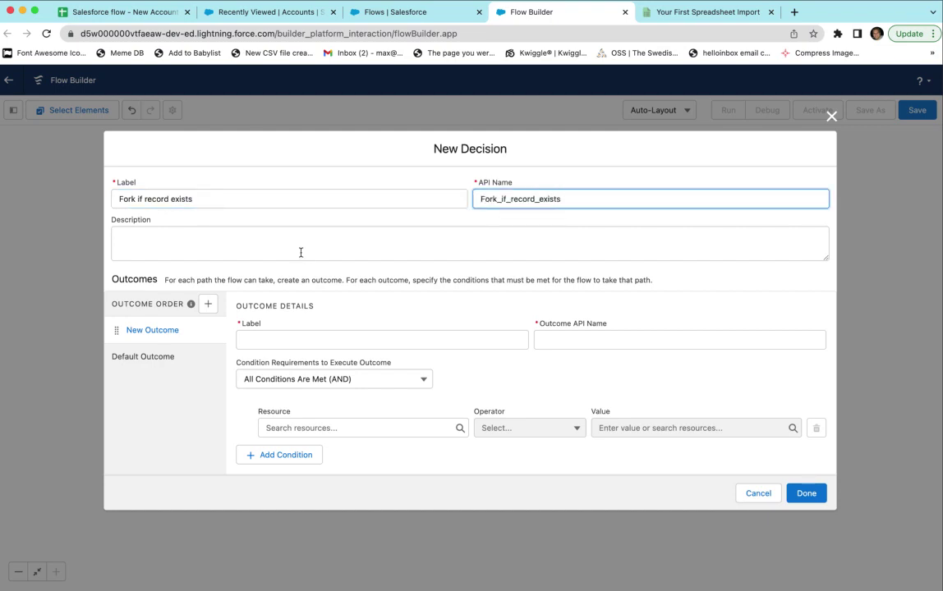
- Label the decision's new outcome Continue, with Continue as its outcome API name
{"action": "left_click", "coordinate": [262, 342]}
{"action": "type", "text": "Continue"}
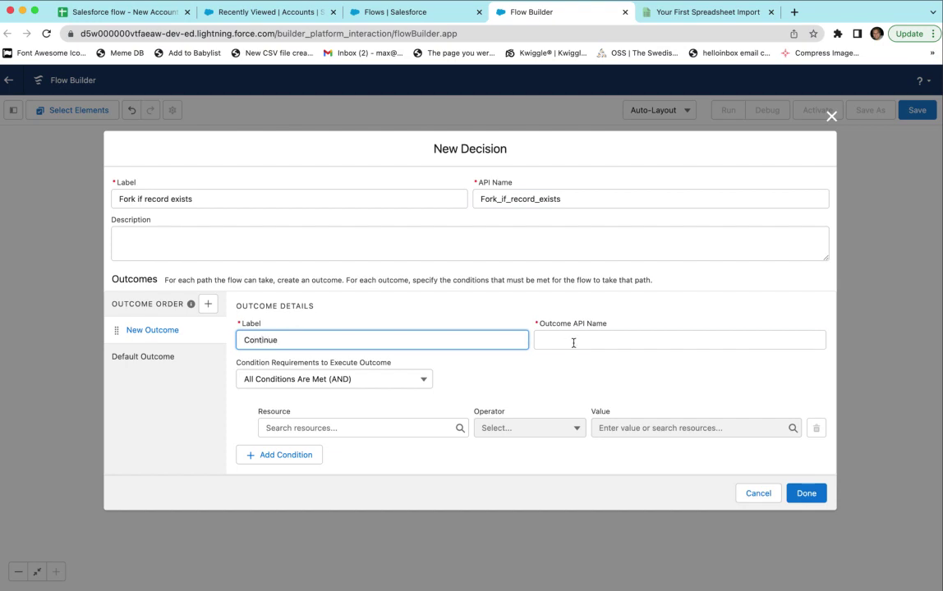
{"action": "left_click", "coordinate": [573, 343]}
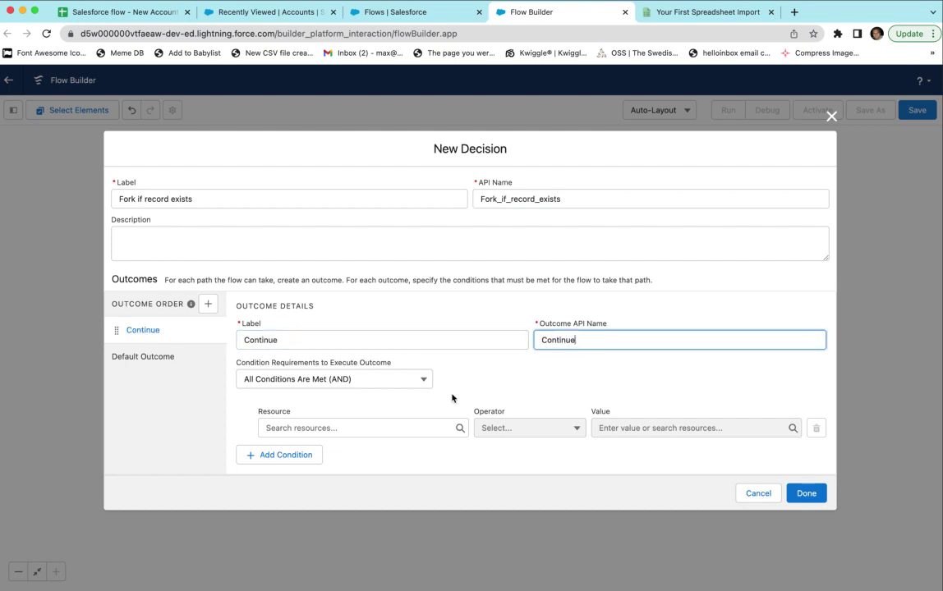
- Set the Continue outcome's condition to Account from Find_Existing_Account Is Null True, and complete the decision with its default outcome unchanged
{"action": "left_click", "coordinate": [318, 429]}
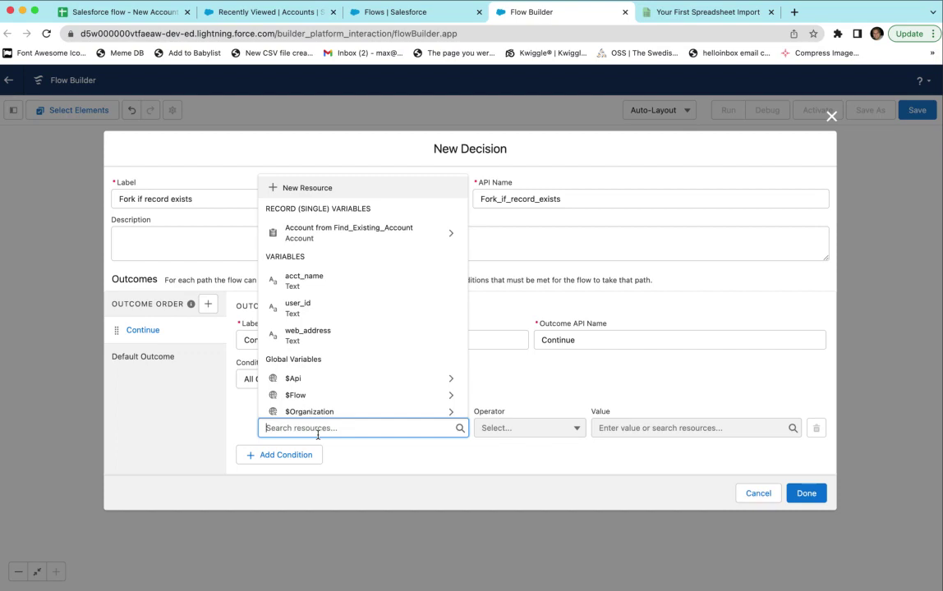
{"action": "left_click", "coordinate": [342, 236]}
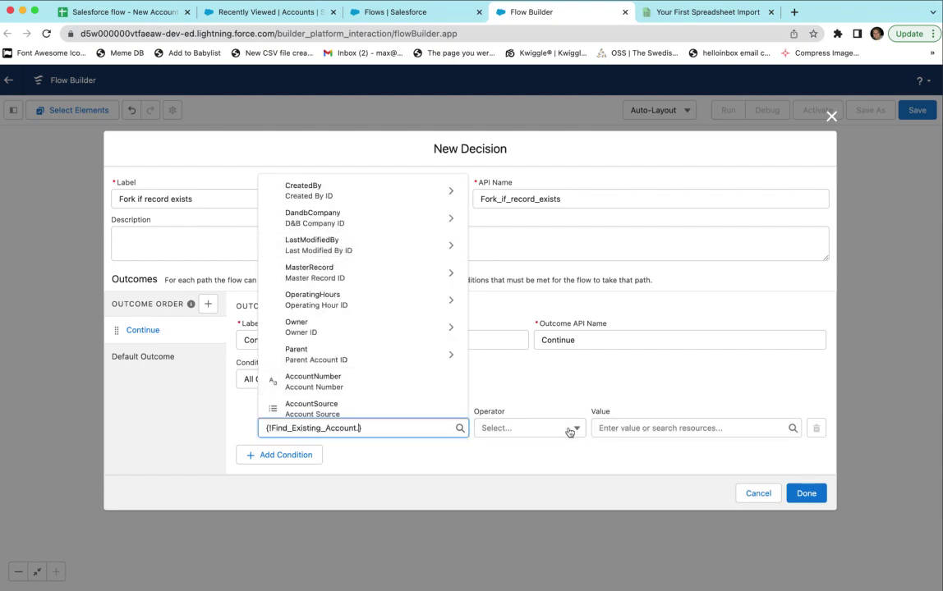
{"action": "left_click", "coordinate": [559, 435]}
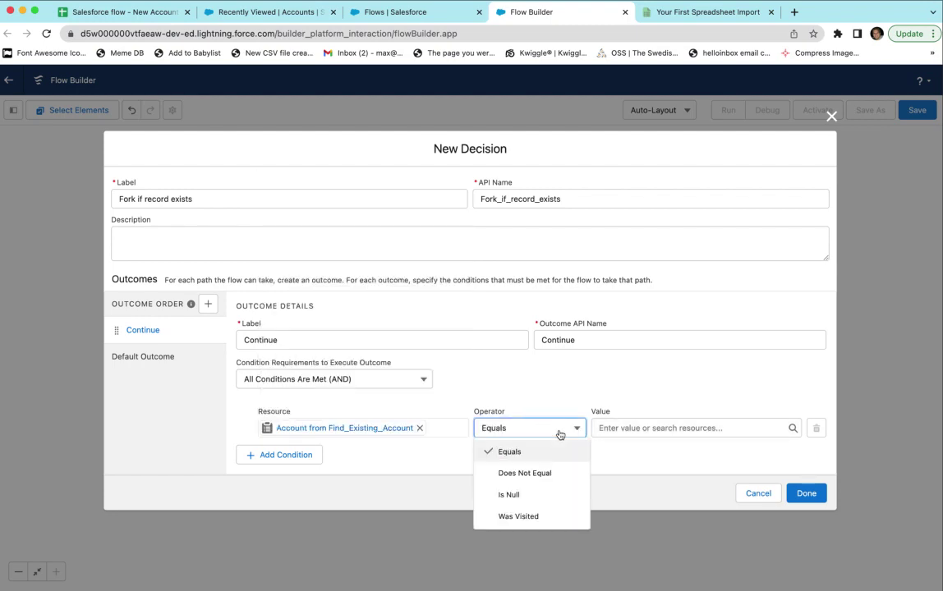
{"action": "left_click", "coordinate": [543, 497]}
{"action": "left_click", "coordinate": [655, 428]}
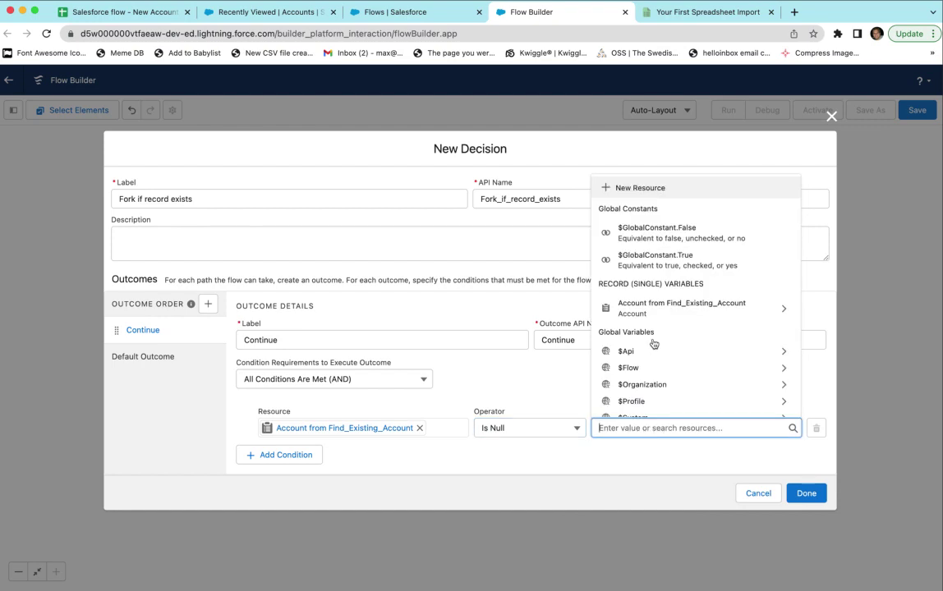
{"action": "scroll", "coordinate": [654, 255], "scroll_direction": "down", "scroll_amount": 1}
{"action": "left_click", "coordinate": [655, 250]}
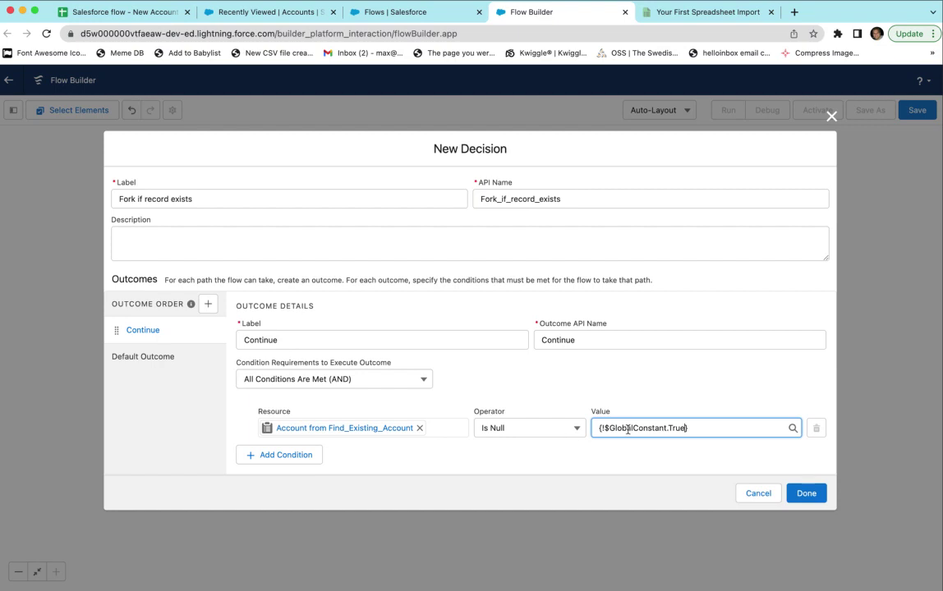
{"action": "left_click", "coordinate": [707, 393]}
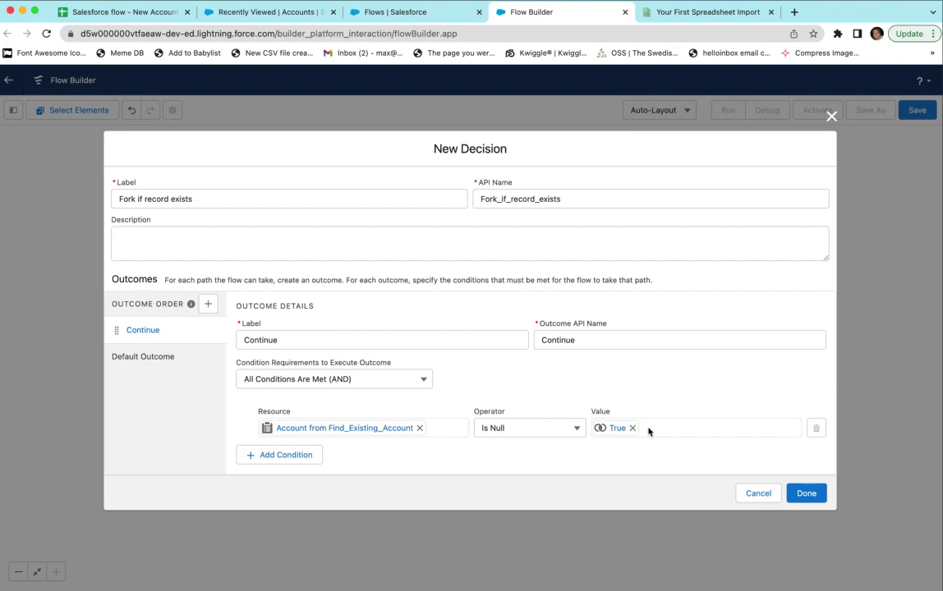
{"action": "left_click", "coordinate": [123, 357]}
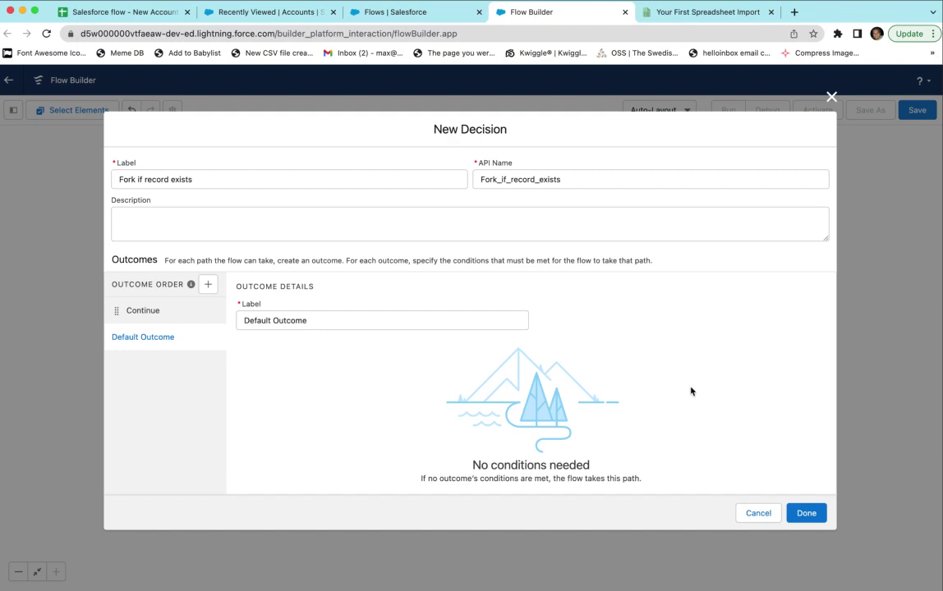
{"action": "left_click", "coordinate": [799, 511]}
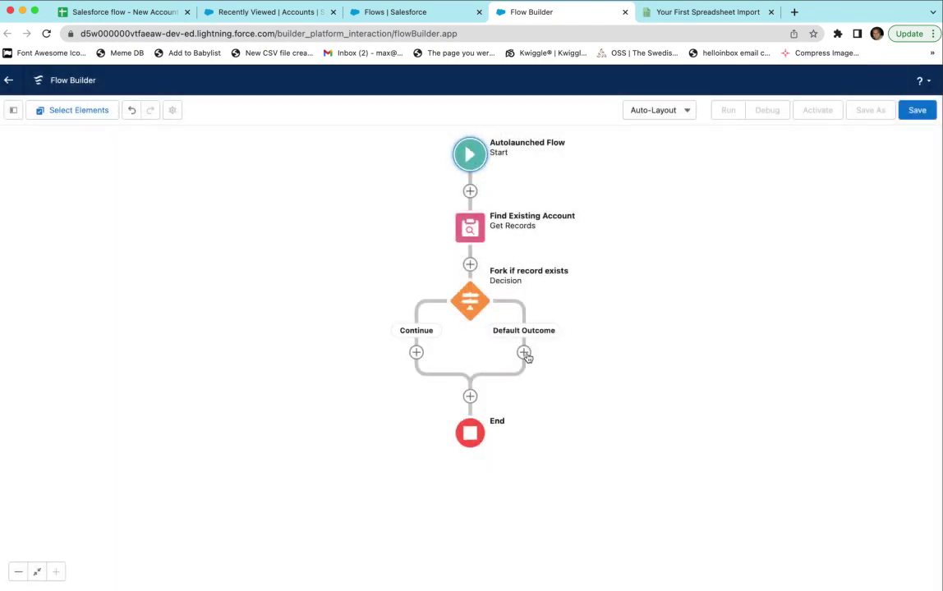
- Add an End element to the decision's Default Outcome branch
{"action": "left_click", "coordinate": [524, 353]}
{"action": "scroll", "coordinate": [495, 501], "scroll_direction": "down", "scroll_amount": 5}
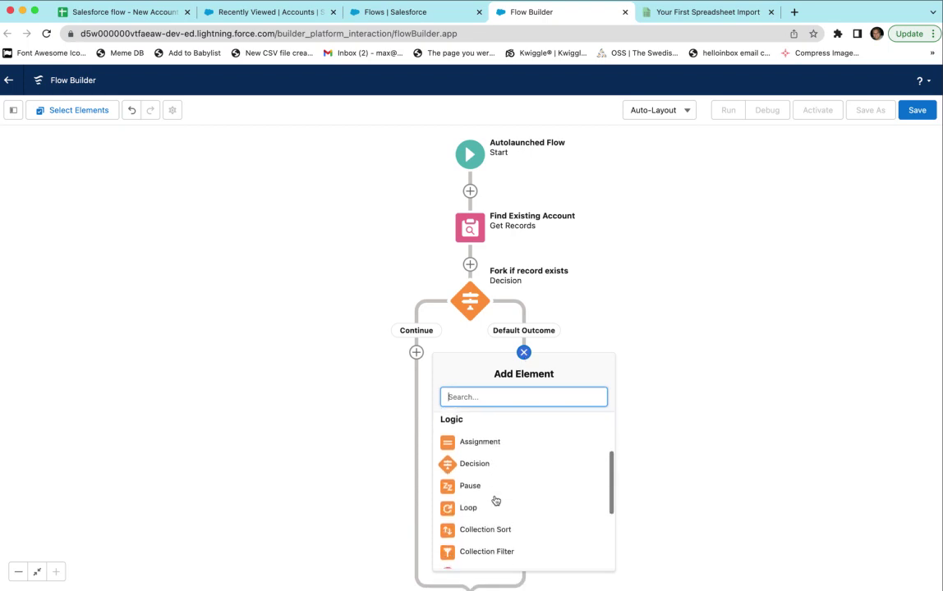
{"action": "left_click", "coordinate": [467, 477]}
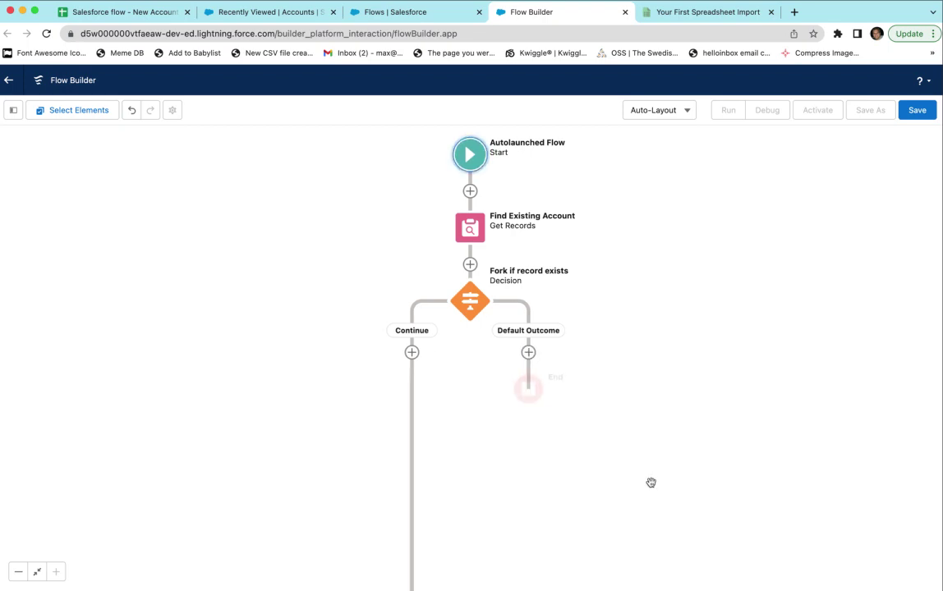
{"action": "left_click", "coordinate": [550, 351]}
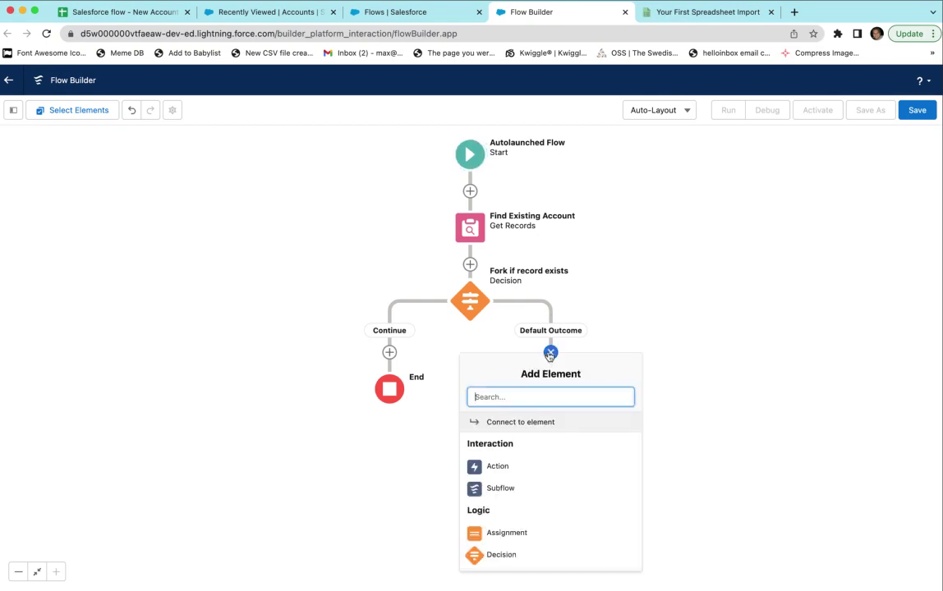
{"action": "left_click", "coordinate": [612, 345]}
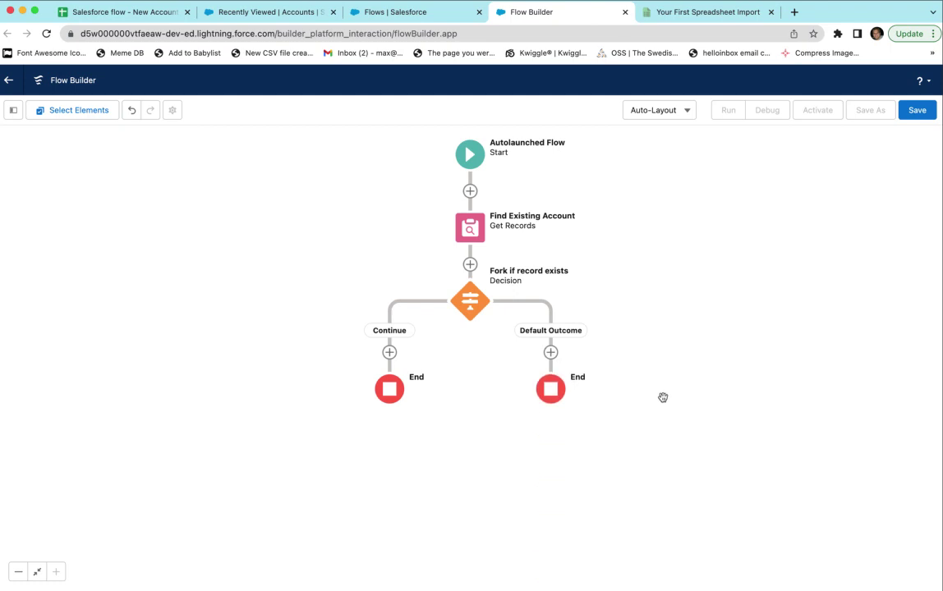
- Add a Create Records element to the Continue branch and label it Create New Account
{"action": "left_click", "coordinate": [390, 353]}
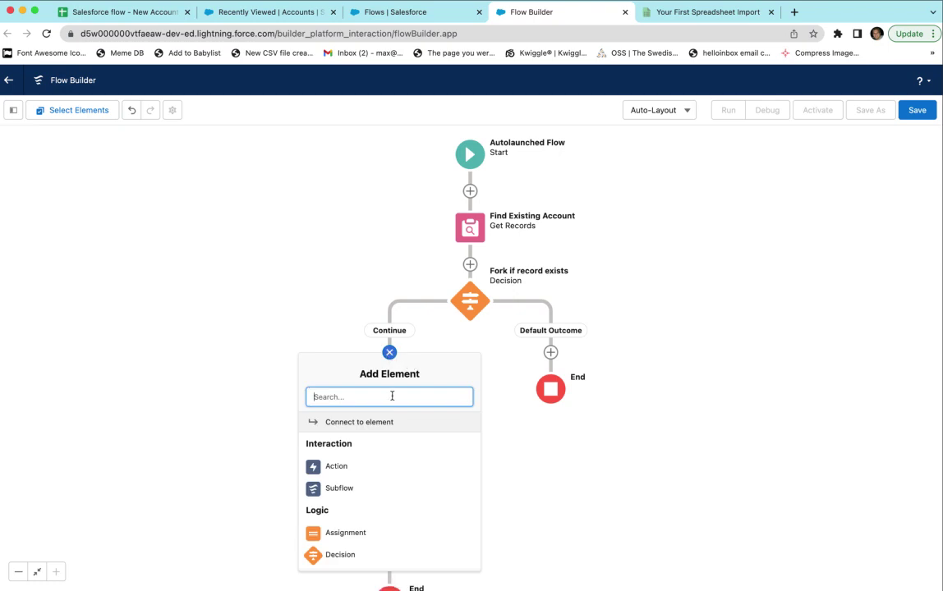
{"action": "scroll", "coordinate": [388, 451], "scroll_direction": "down", "scroll_amount": 5}
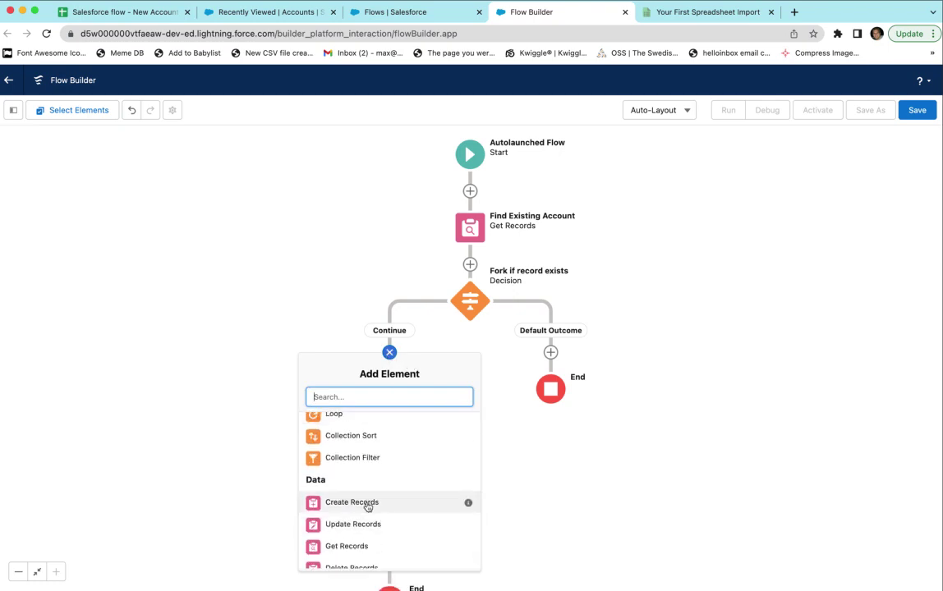
{"action": "left_click", "coordinate": [372, 501]}
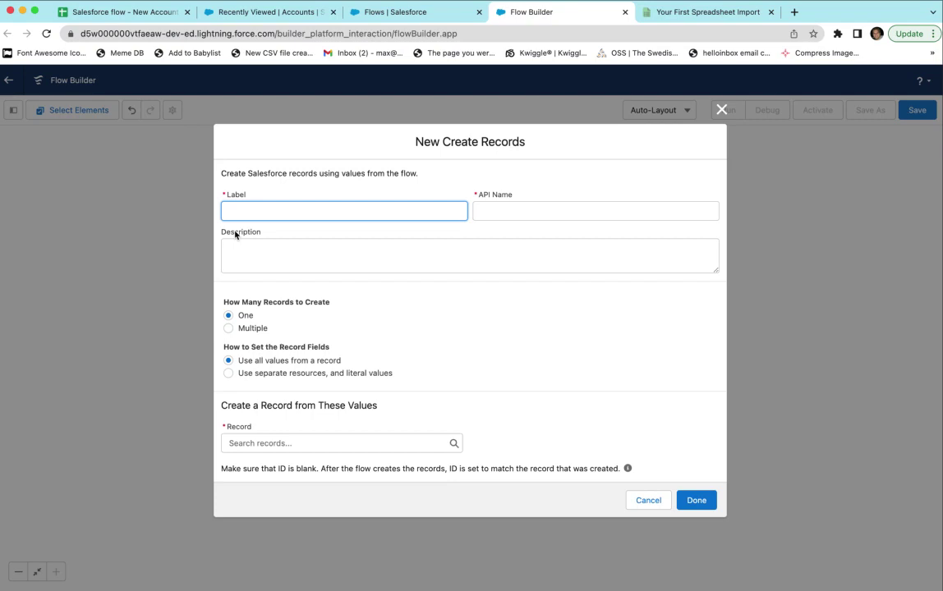
{"action": "type", "text": "Create New Account"}
{"action": "key", "text": "Tab"}
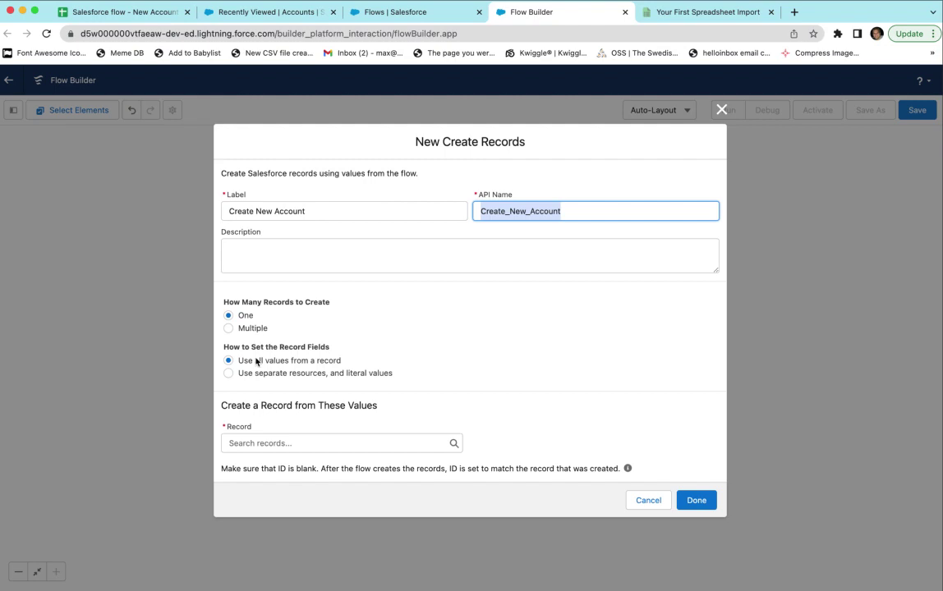
- Set the record fields to use separate resources and literal values, and choose Account as the object to create
{"action": "left_click", "coordinate": [301, 377]}
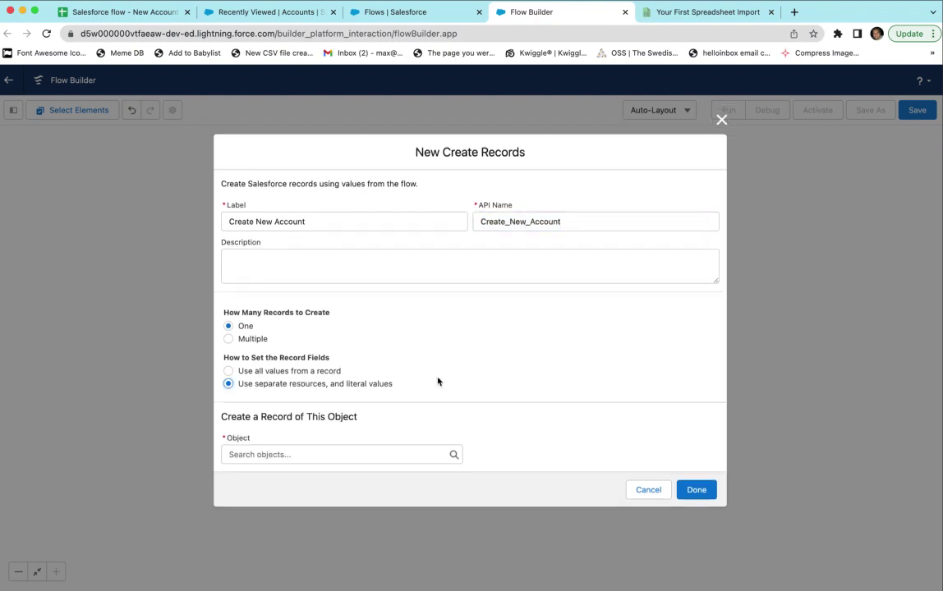
{"action": "left_click", "coordinate": [300, 457]}
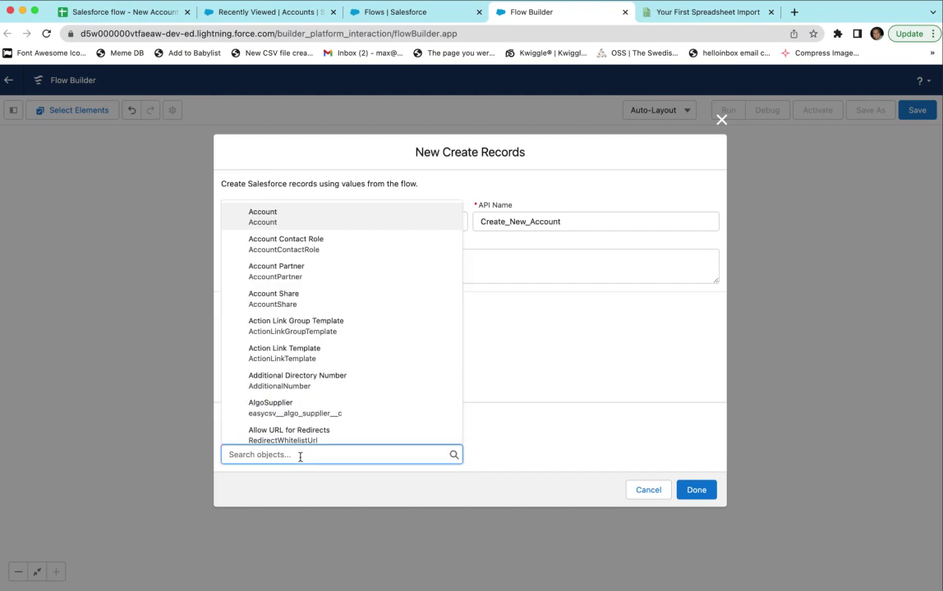
{"action": "left_click", "coordinate": [263, 217]}
- Map the new account's Name field to the acct_name variable
{"action": "scroll", "coordinate": [498, 426], "scroll_direction": "down", "scroll_amount": 1}
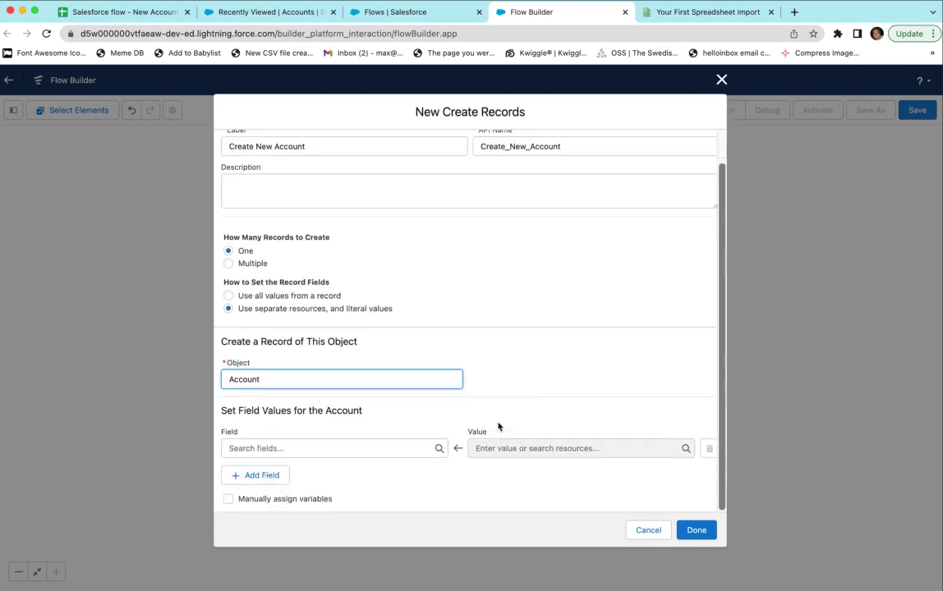
{"action": "left_click", "coordinate": [317, 454]}
{"action": "type", "text": "name"}
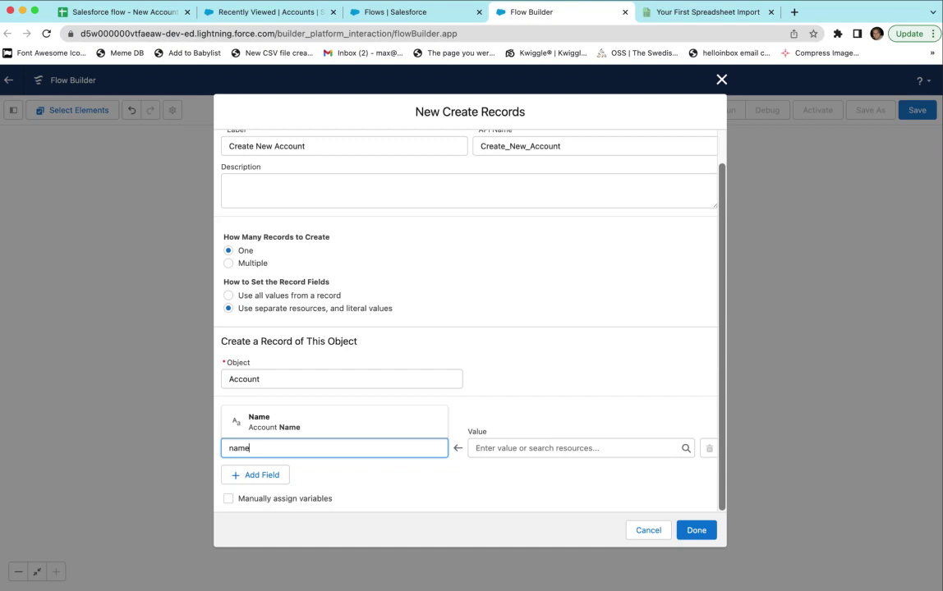
{"action": "left_click", "coordinate": [578, 449]}
{"action": "scroll", "coordinate": [543, 320], "scroll_direction": "down", "scroll_amount": 1}
{"action": "scroll", "coordinate": [542, 326], "scroll_direction": "down", "scroll_amount": 3}
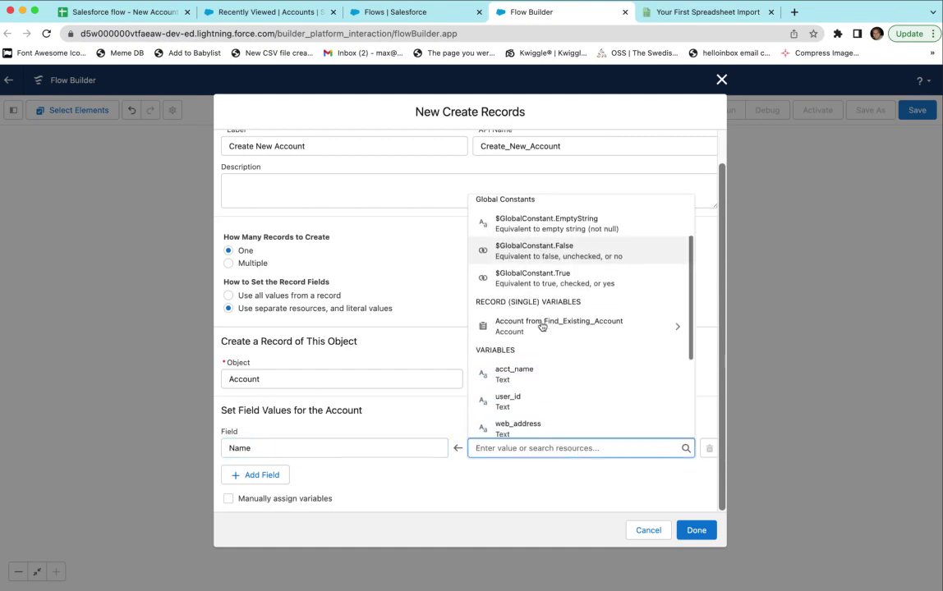
{"action": "scroll", "coordinate": [528, 390], "scroll_direction": "down", "scroll_amount": 3}
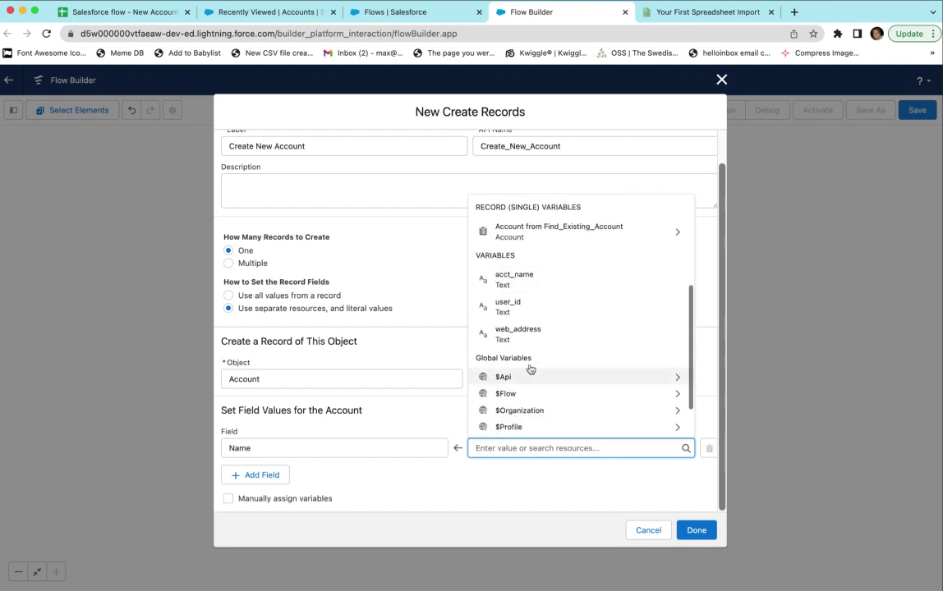
{"action": "left_click", "coordinate": [534, 283]}
- Add a second field mapping that sets the account's Website to the web_address variable
{"action": "left_click", "coordinate": [248, 477]}
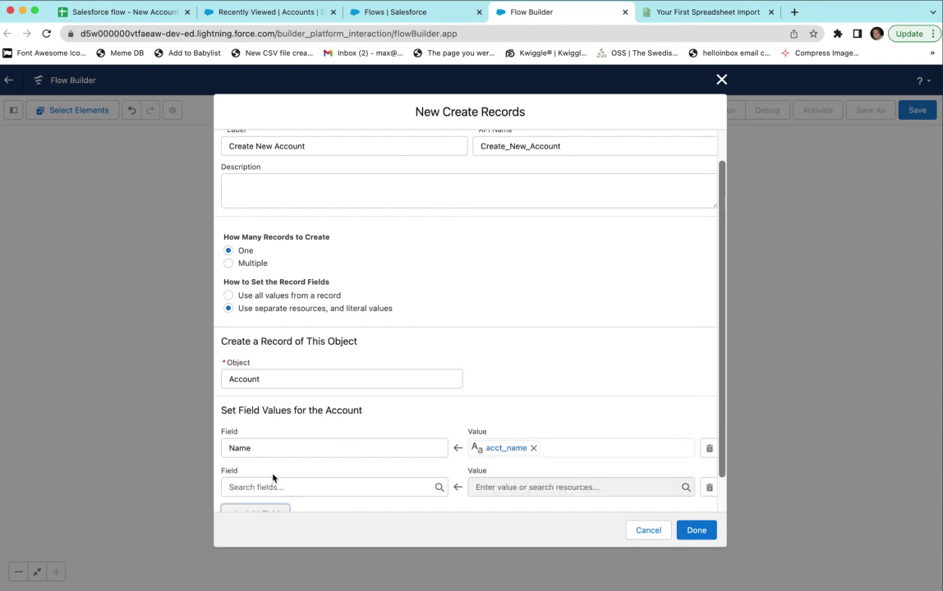
{"action": "left_click", "coordinate": [273, 487]}
{"action": "type", "text": "web"}
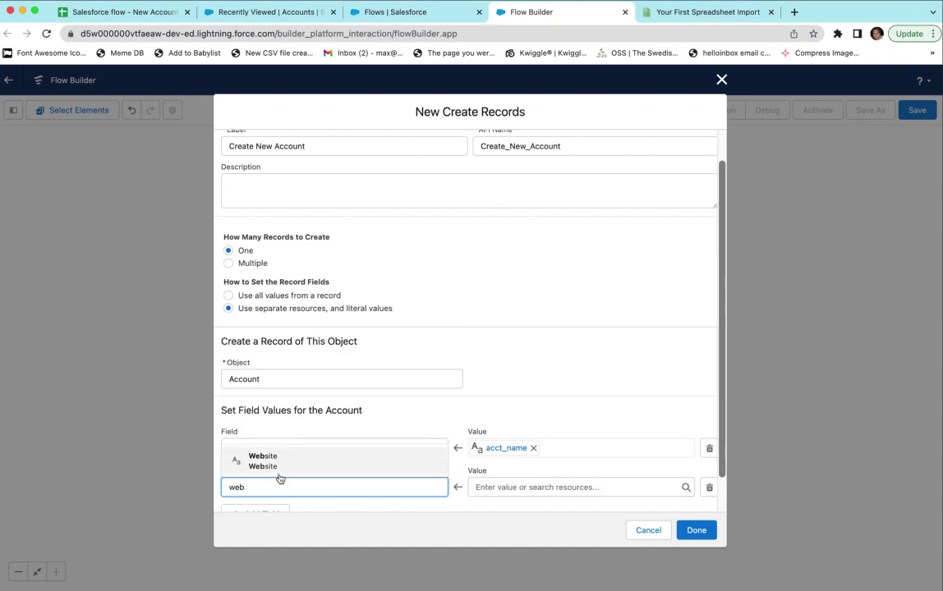
{"action": "left_click", "coordinate": [278, 470]}
{"action": "scroll", "coordinate": [493, 469], "scroll_direction": "down", "scroll_amount": 1}
{"action": "left_click", "coordinate": [528, 446]}
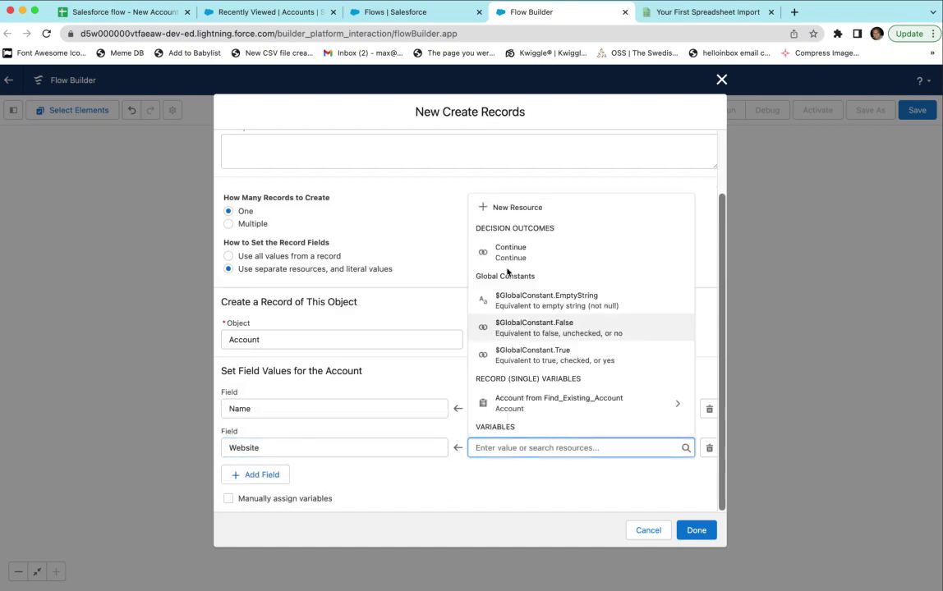
{"action": "scroll", "coordinate": [511, 342], "scroll_direction": "down", "scroll_amount": 2}
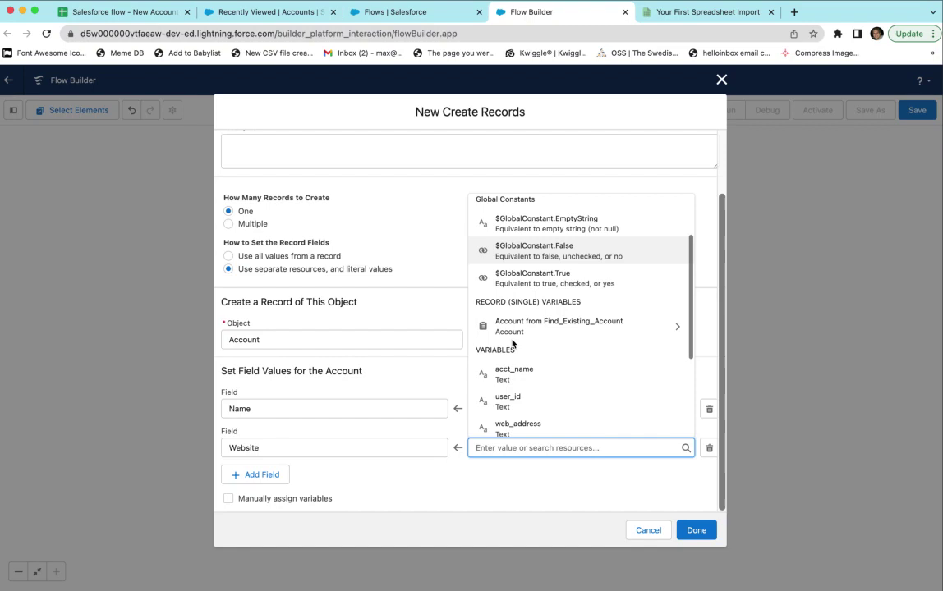
{"action": "scroll", "coordinate": [512, 344], "scroll_direction": "down", "scroll_amount": 2}
{"action": "left_click", "coordinate": [508, 337]}
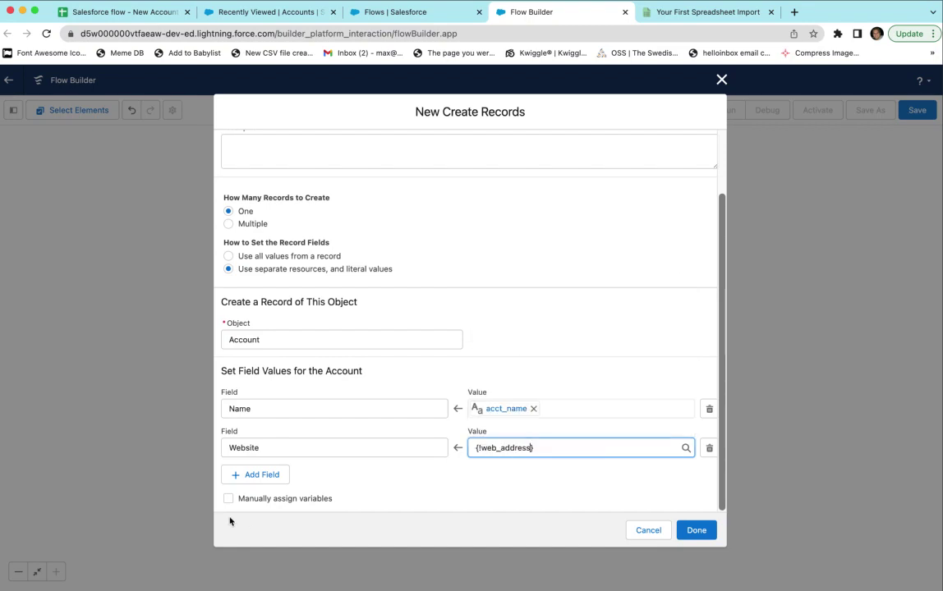
- Add a third field mapping that sets easycsv__ext_account_id__c to the user_id variable
{"action": "left_click", "coordinate": [240, 478]}
{"action": "scroll", "coordinate": [269, 468], "scroll_direction": "down", "scroll_amount": 1}
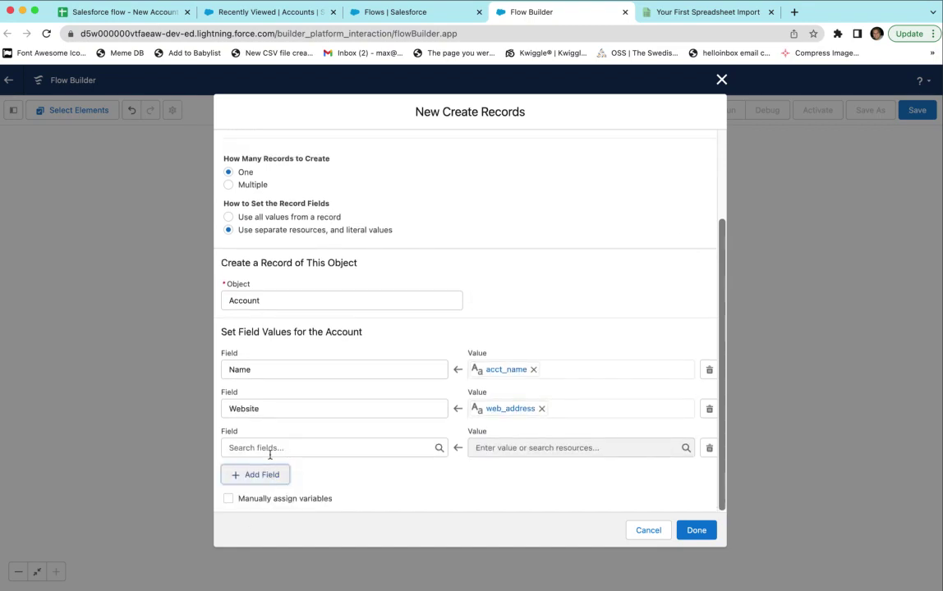
{"action": "left_click", "coordinate": [270, 452]}
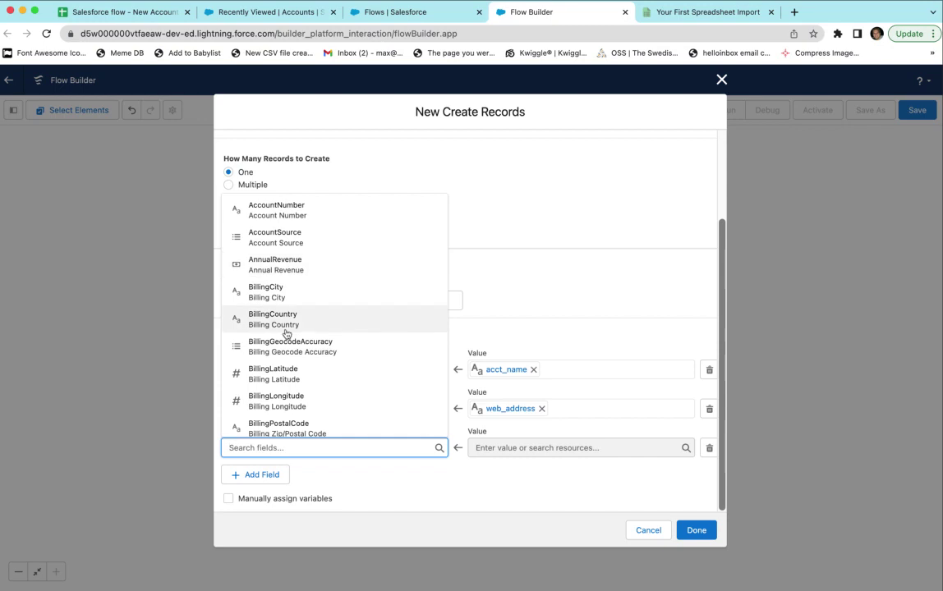
{"action": "type", "text": "ext"}
{"action": "left_click", "coordinate": [284, 419]}
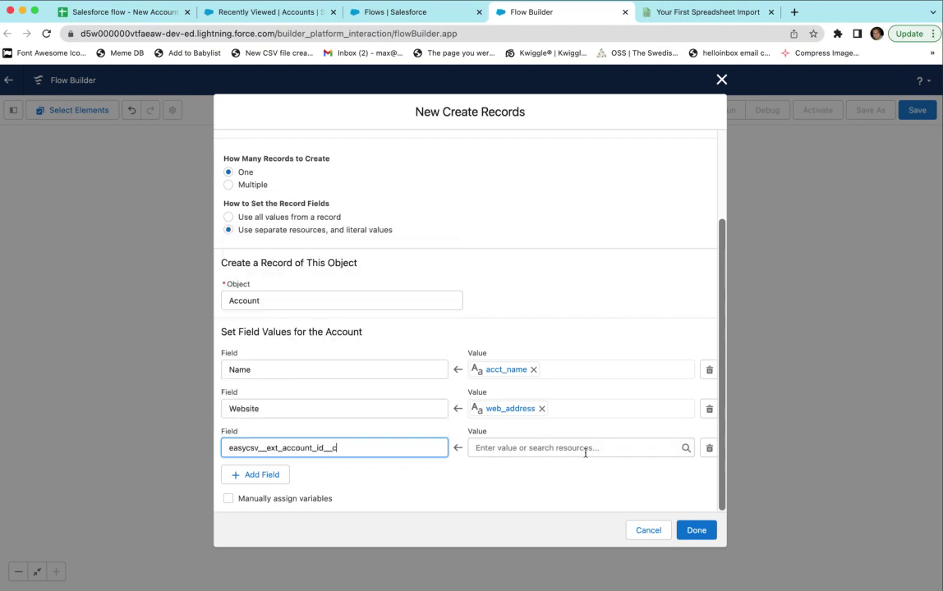
{"action": "left_click", "coordinate": [585, 448]}
{"action": "scroll", "coordinate": [575, 386], "scroll_direction": "down", "scroll_amount": 3}
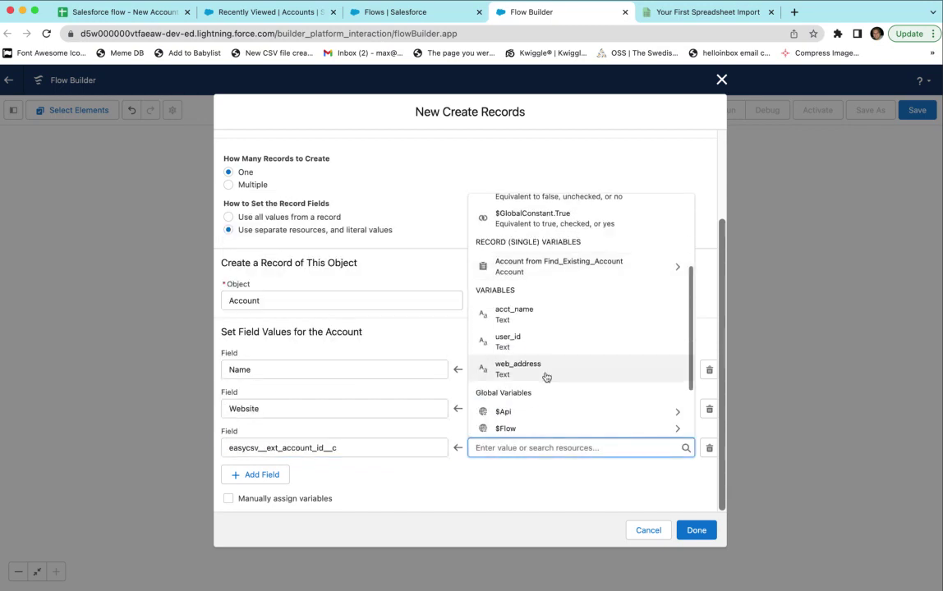
{"action": "left_click", "coordinate": [513, 344]}
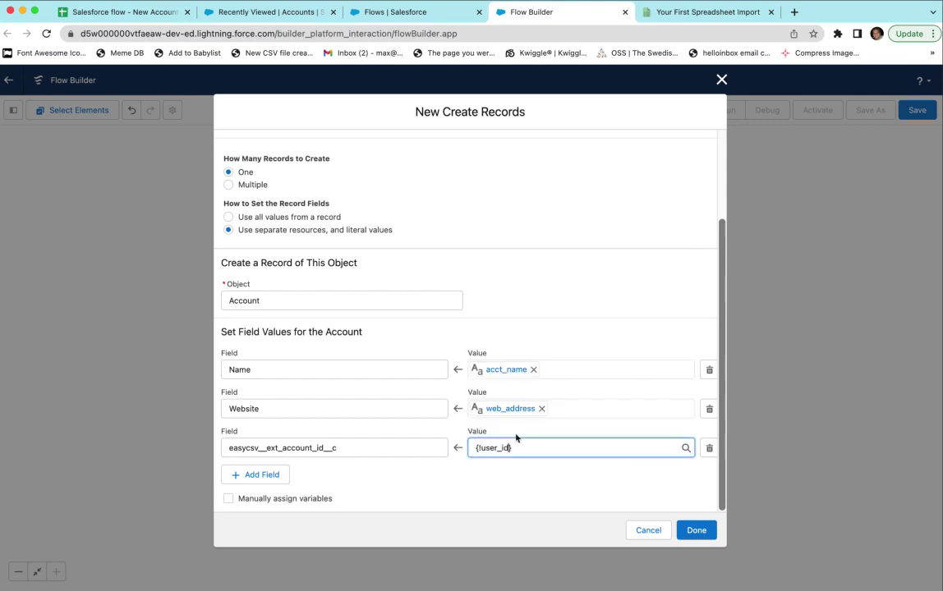
{"action": "left_click", "coordinate": [505, 487]}
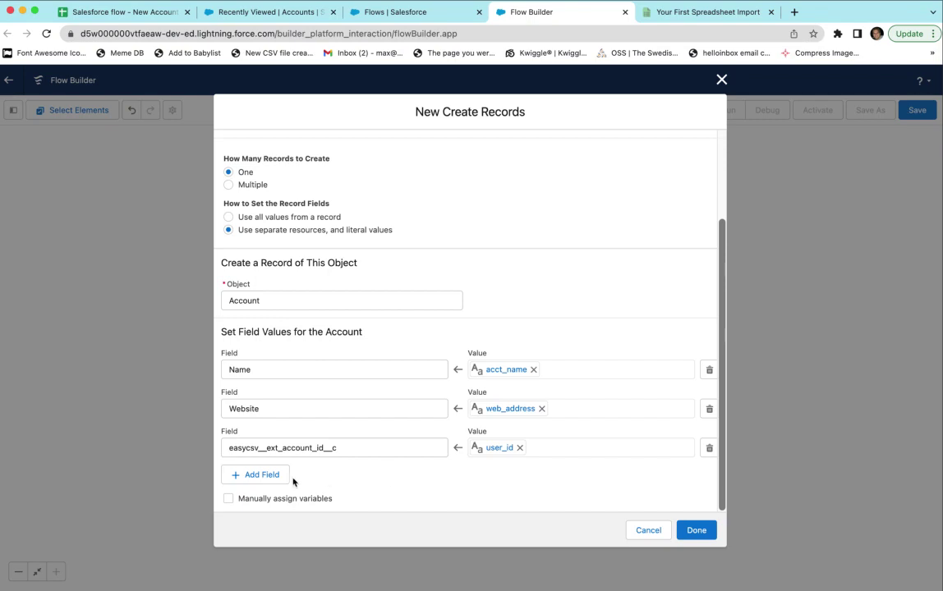
- Add a fourth field mapping for the new account and choose BillingCity as its field
{"action": "left_click", "coordinate": [261, 476]}
{"action": "scroll", "coordinate": [262, 478], "scroll_direction": "down", "scroll_amount": 2}
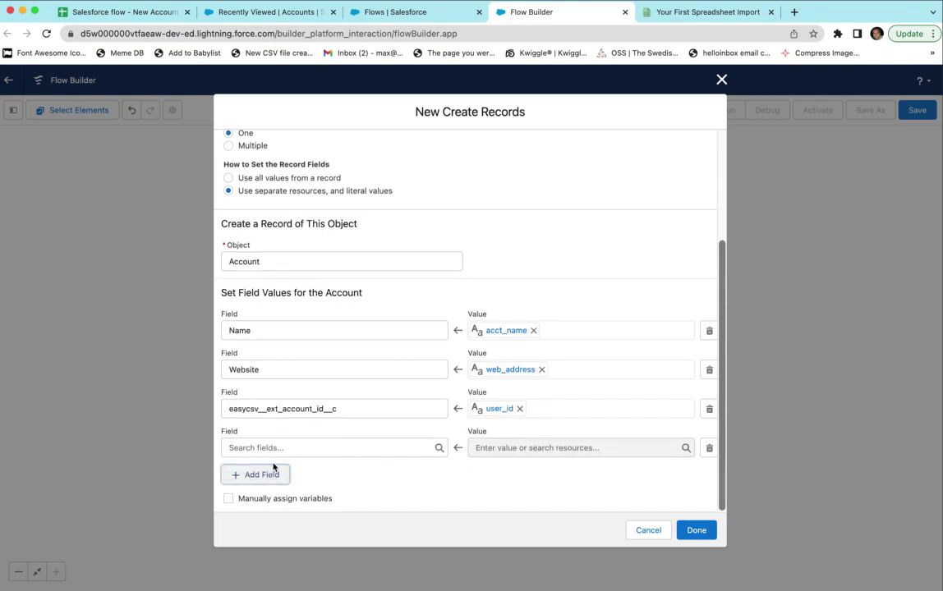
{"action": "left_click", "coordinate": [275, 448]}
{"action": "type", "text": "bill"}
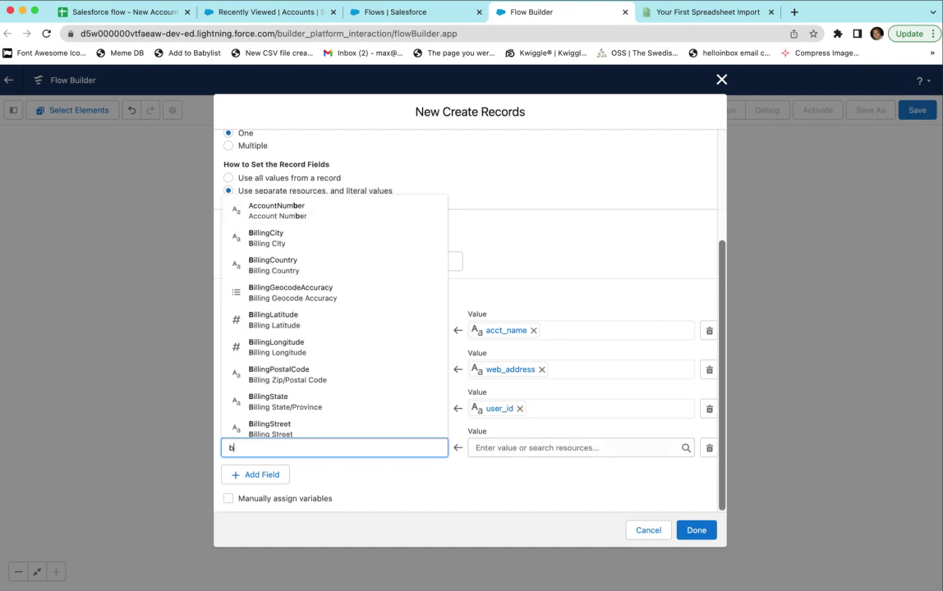
{"action": "left_click", "coordinate": [270, 231]}
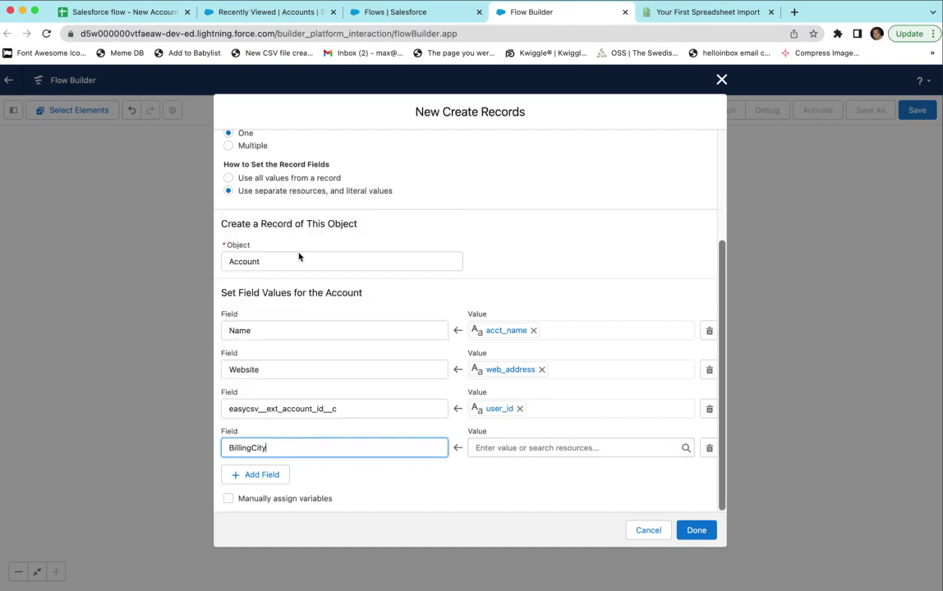
- Start a new variable resource named billingCity for the BillingCity value
{"action": "left_click", "coordinate": [515, 446]}
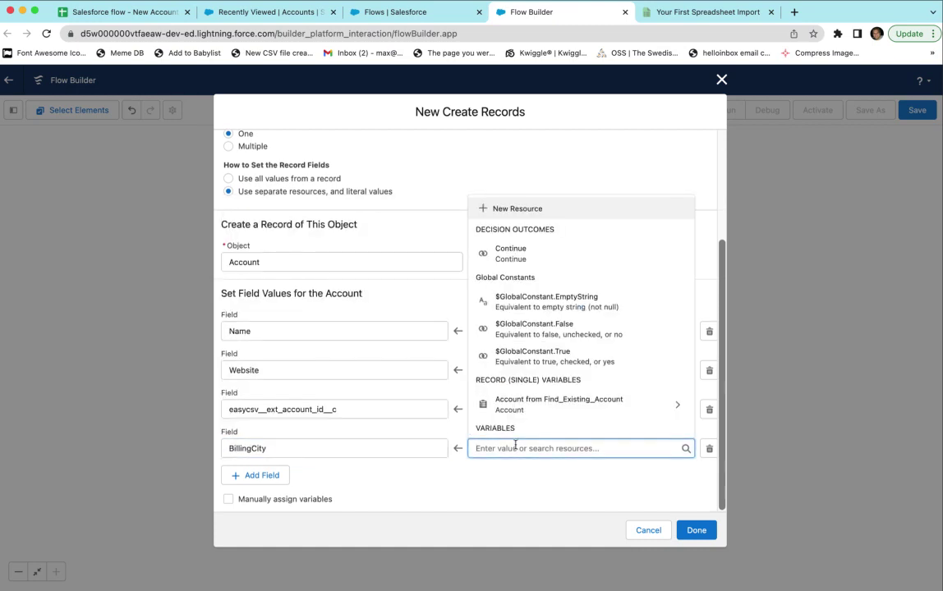
{"action": "left_click", "coordinate": [509, 212]}
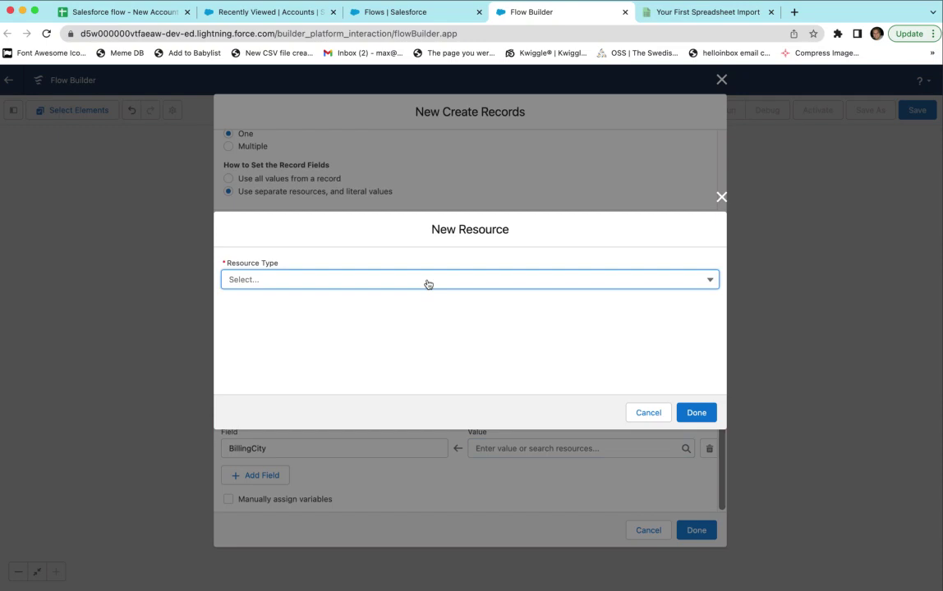
{"action": "left_click", "coordinate": [427, 281]}
{"action": "left_click", "coordinate": [322, 313]}
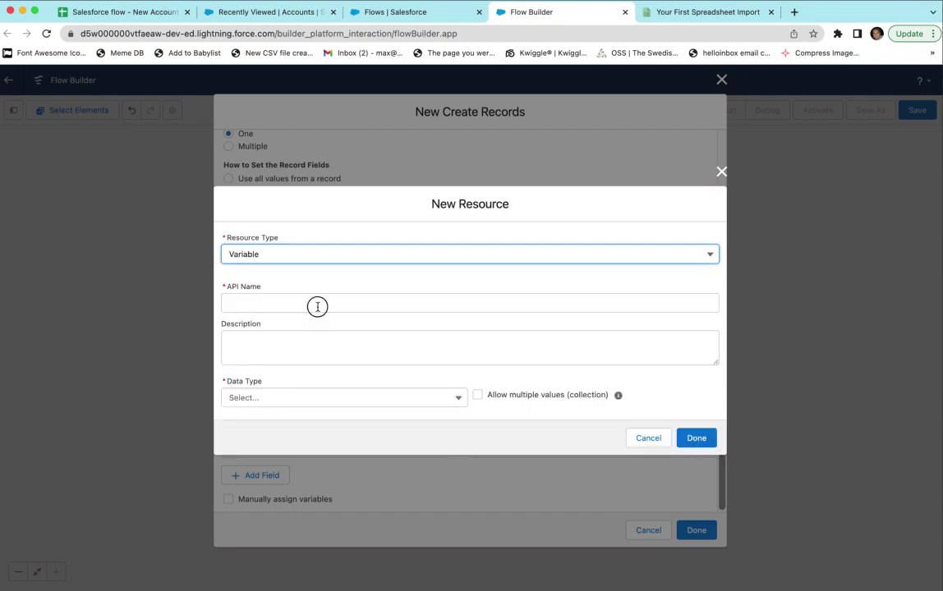
{"action": "left_click", "coordinate": [318, 307]}
{"action": "type", "text": "billingCity"}
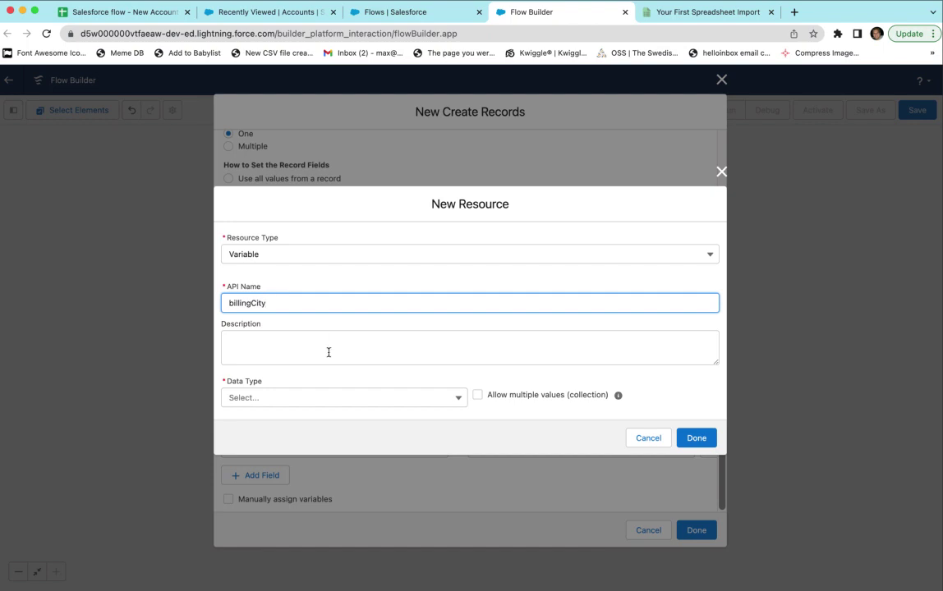
- Make billingCity a Text variable available for input and output, and finish the Create Records element
{"action": "left_click", "coordinate": [329, 353]}
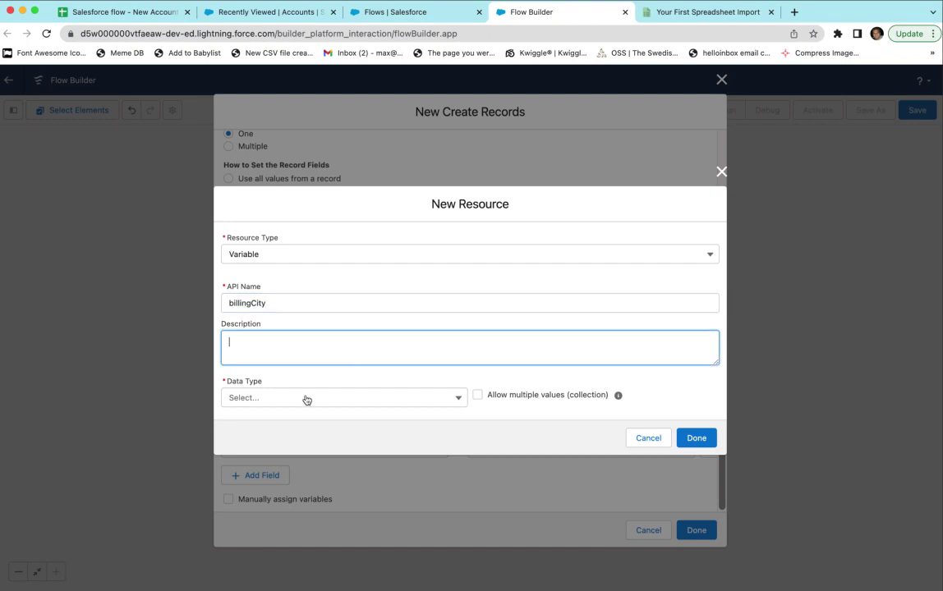
{"action": "left_click", "coordinate": [305, 398]}
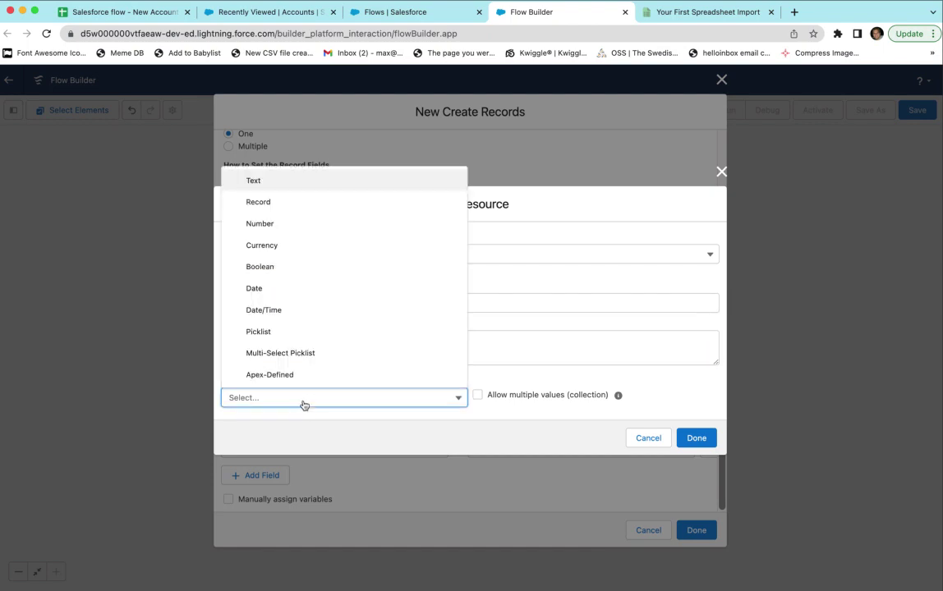
{"action": "left_click", "coordinate": [294, 182]}
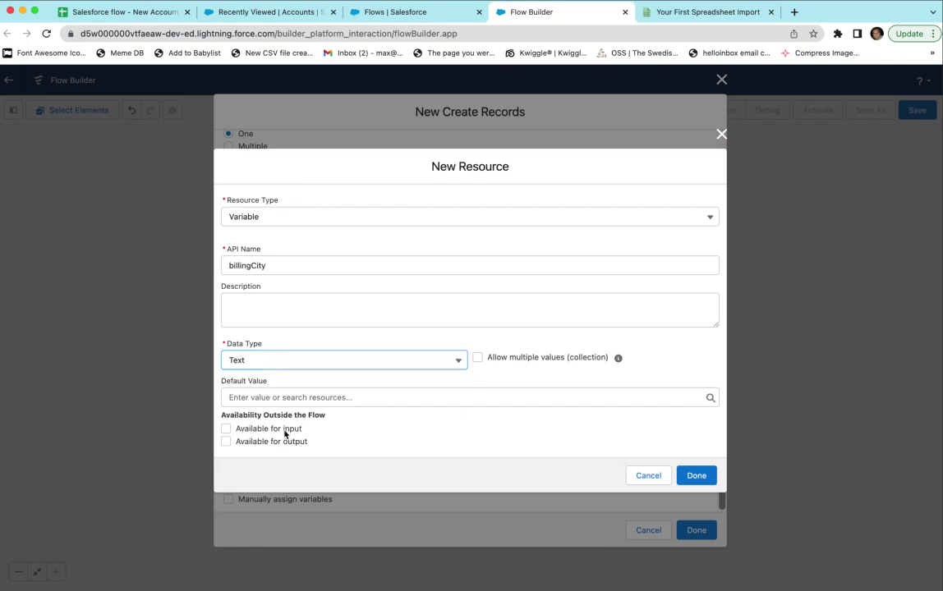
{"action": "left_click", "coordinate": [227, 428]}
{"action": "left_click", "coordinate": [288, 444]}
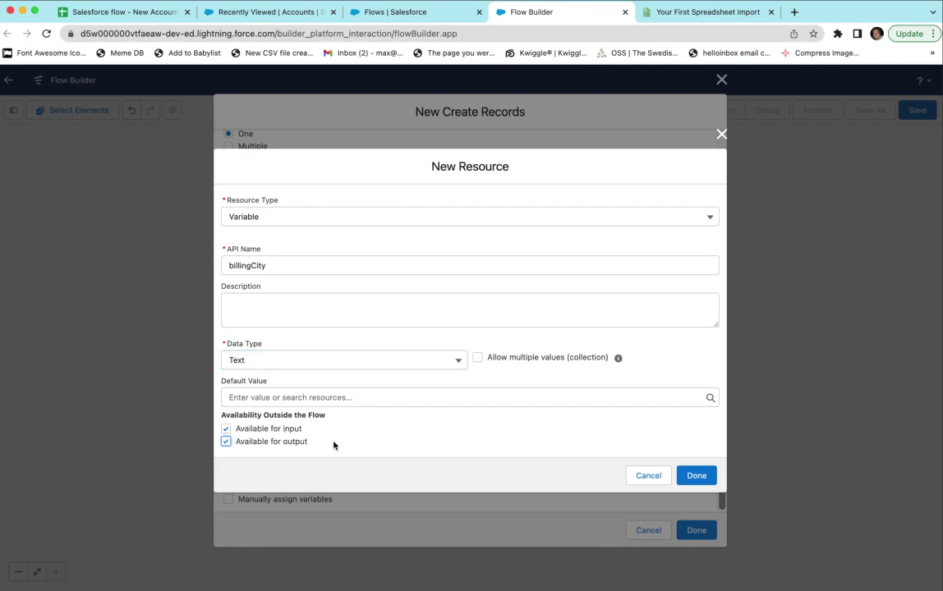
{"action": "left_click", "coordinate": [705, 478]}
{"action": "left_click", "coordinate": [544, 473]}
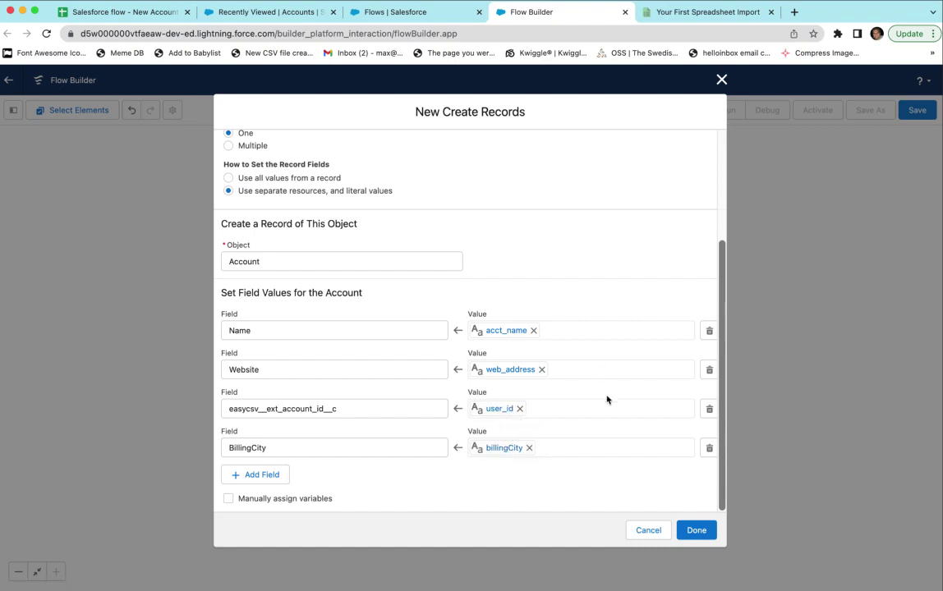
{"action": "left_click", "coordinate": [694, 530]}
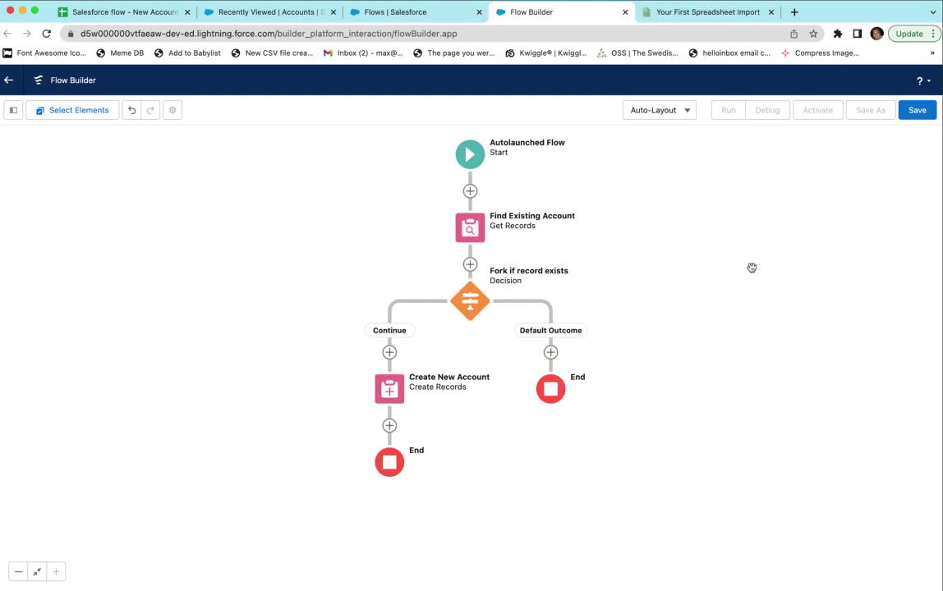
- Save the flow with the label Flashy New Account Creator and activate it
{"action": "left_click", "coordinate": [915, 111]}
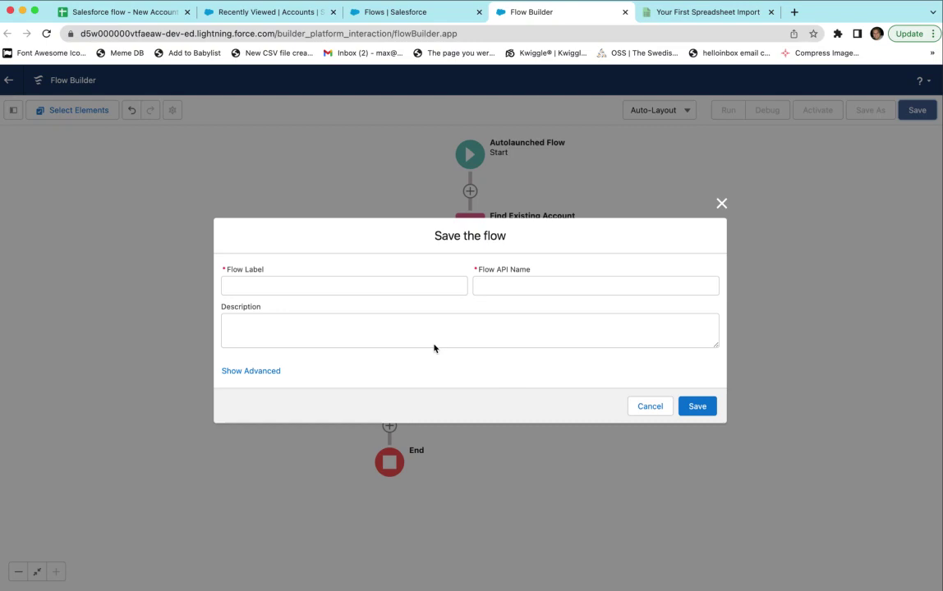
{"action": "left_click", "coordinate": [327, 288]}
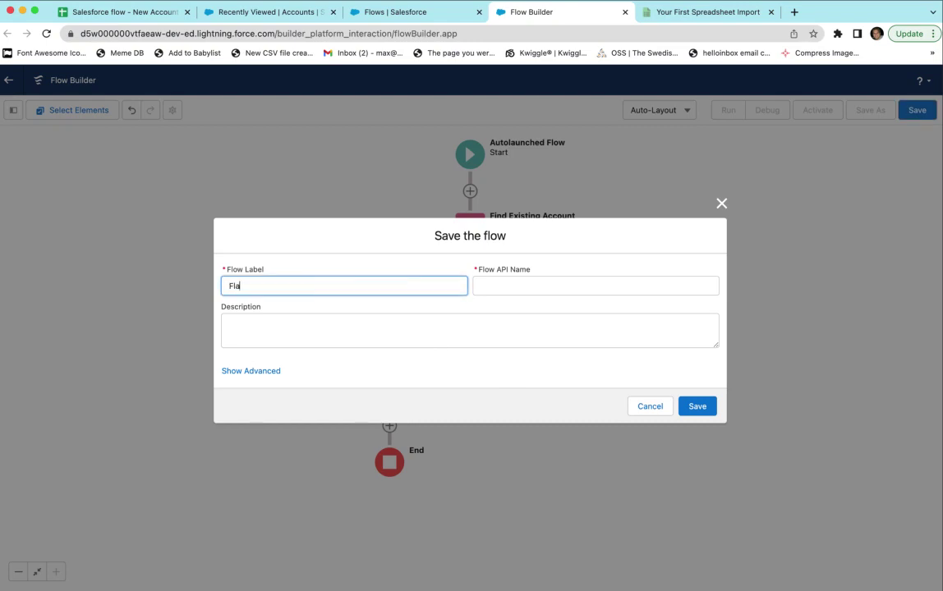
{"action": "type", "text": "Flashy New"}
{"action": "type", "text": " Account Cre"}
{"action": "type", "text": "atir"}
{"action": "key", "text": "BackSpace"}
{"action": "key", "text": "BackSpace"}
{"action": "type", "text": "o"}
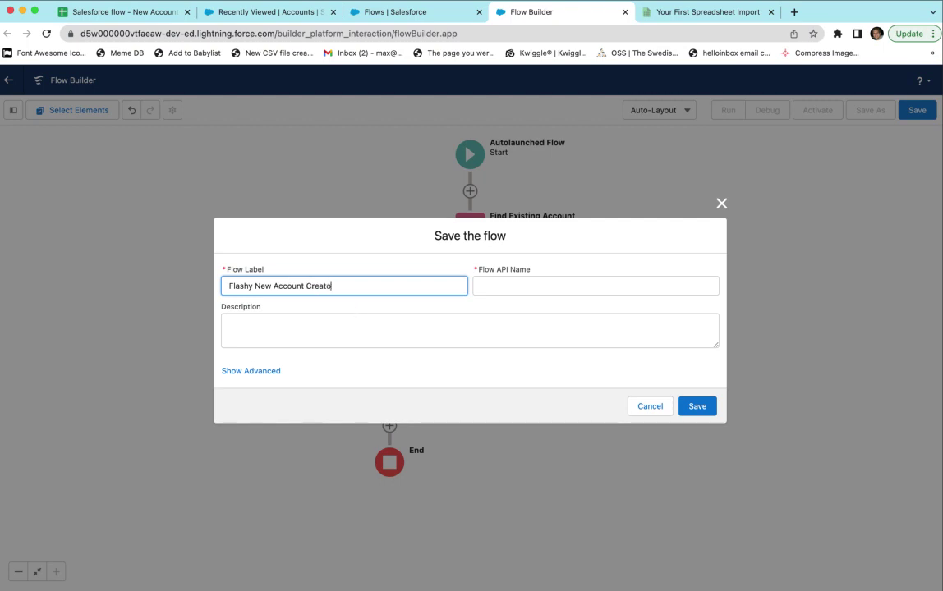
{"action": "type", "text": "r"}
{"action": "left_click", "coordinate": [359, 325]}
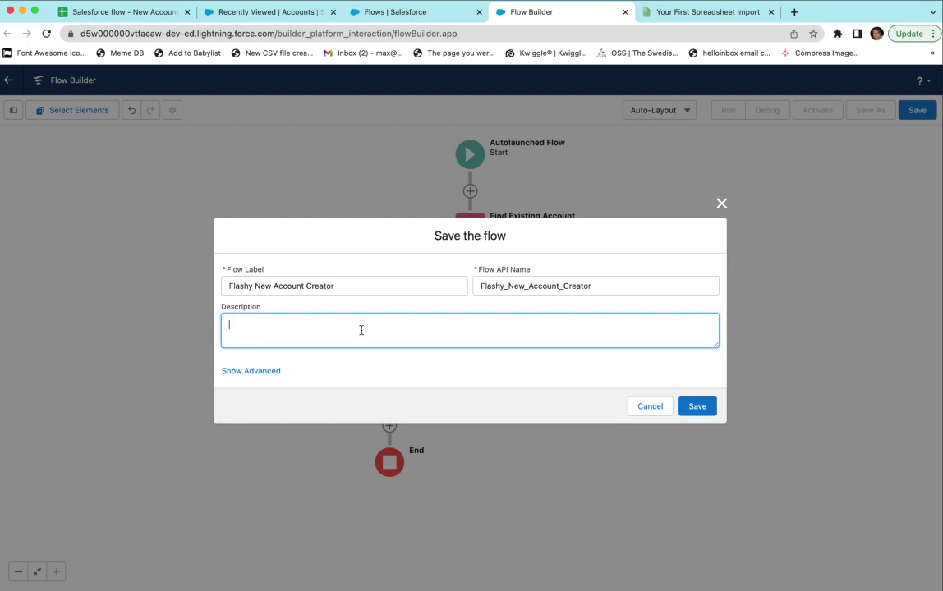
{"action": "left_click", "coordinate": [680, 403]}
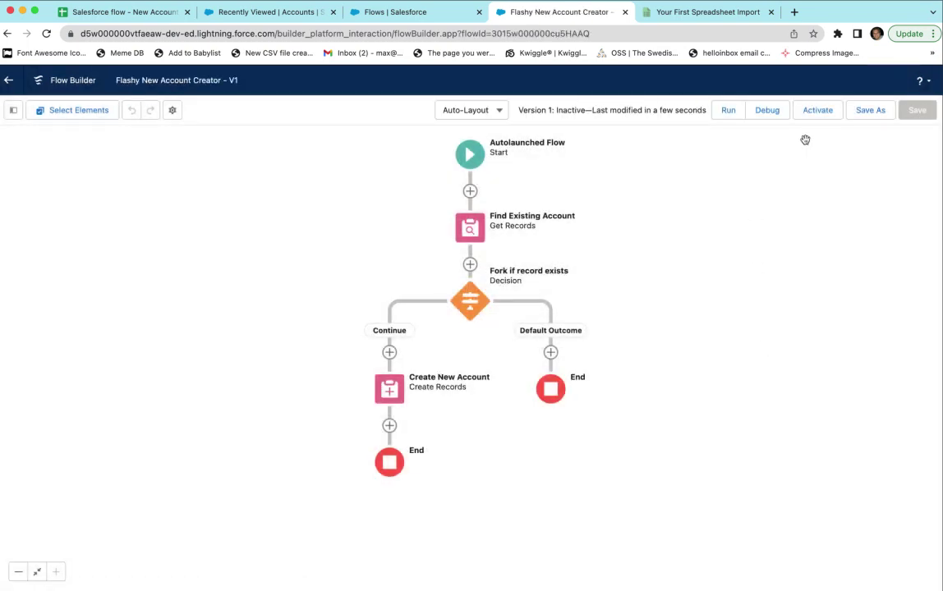
{"action": "left_click", "coordinate": [809, 121]}
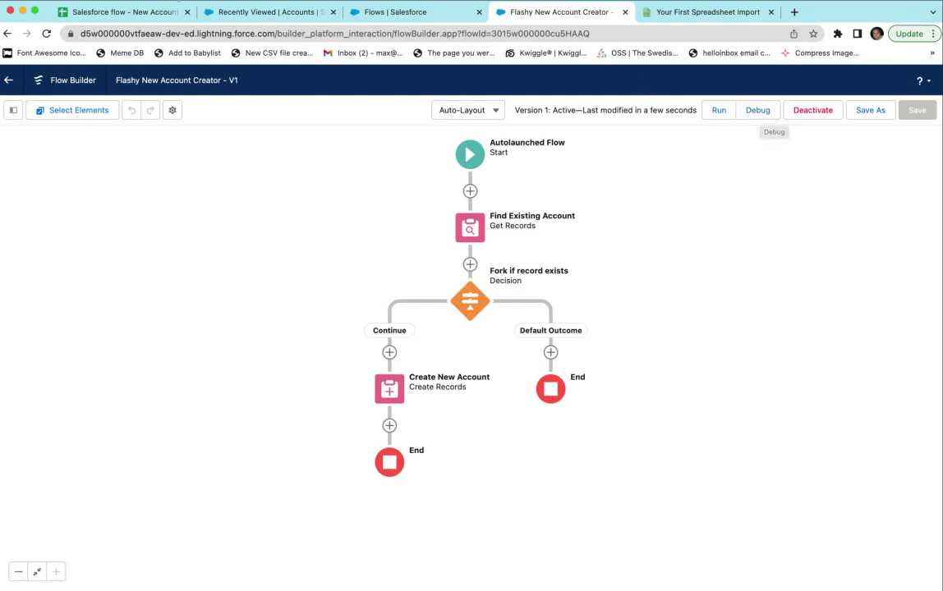
- Check the recently viewed accounts and run a debug of the flow with acct_name set to SpaceX
{"action": "left_click", "coordinate": [220, 12]}
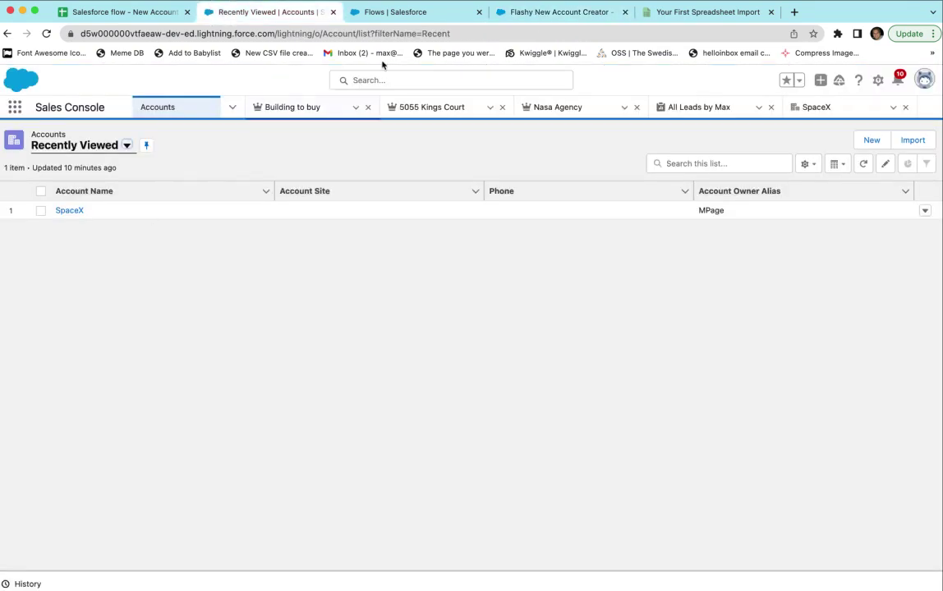
{"action": "left_click", "coordinate": [546, 13]}
{"action": "left_click", "coordinate": [757, 110]}
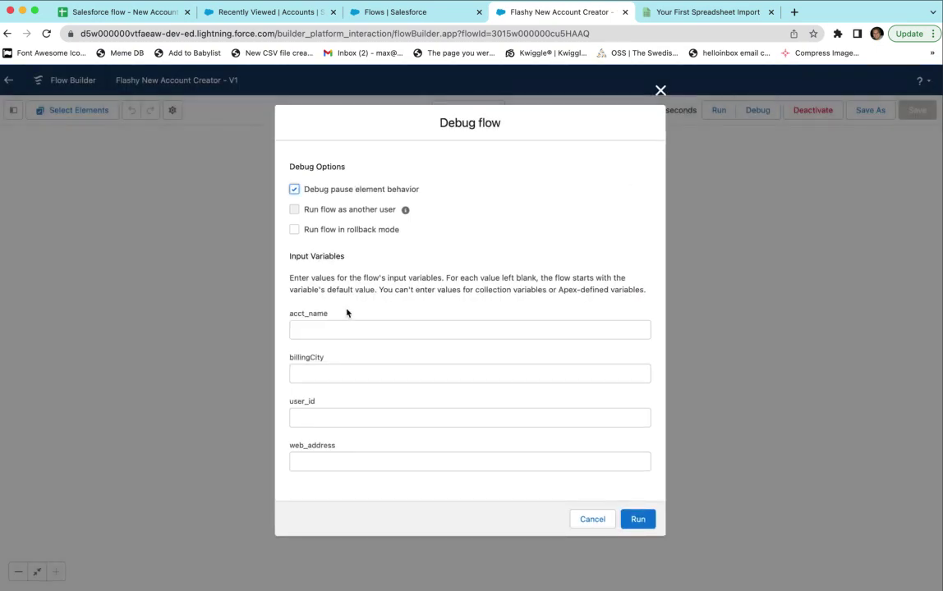
{"action": "left_click", "coordinate": [351, 328]}
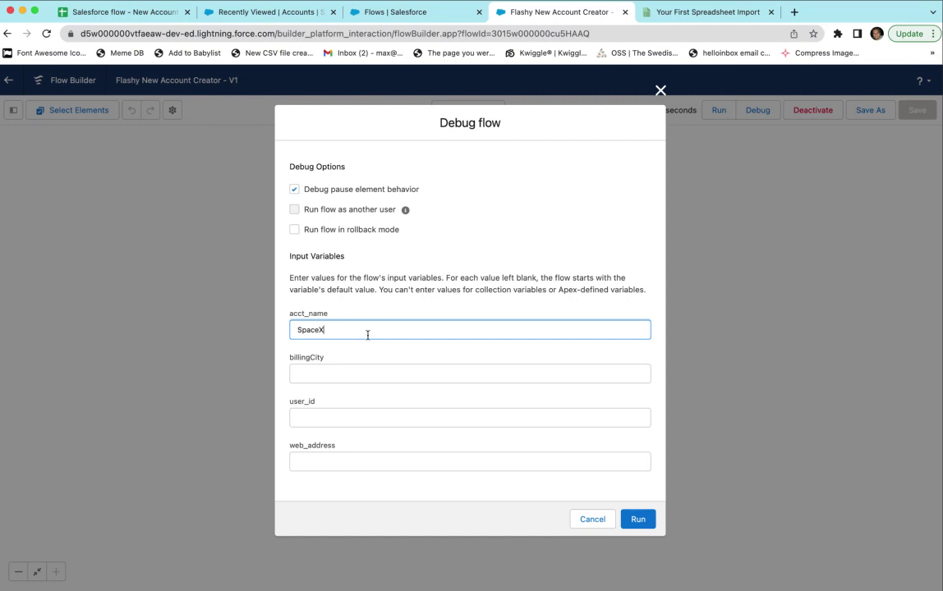
{"action": "left_click", "coordinate": [637, 520]}
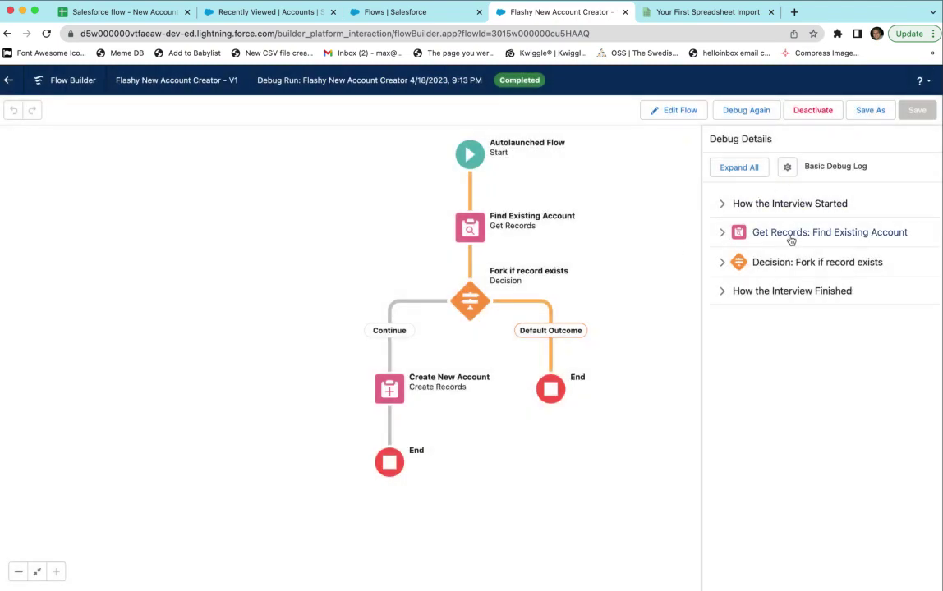
- Examine the debug details of the Find Existing Account lookup and the Fork if record exists decision
{"action": "left_click", "coordinate": [790, 238]}
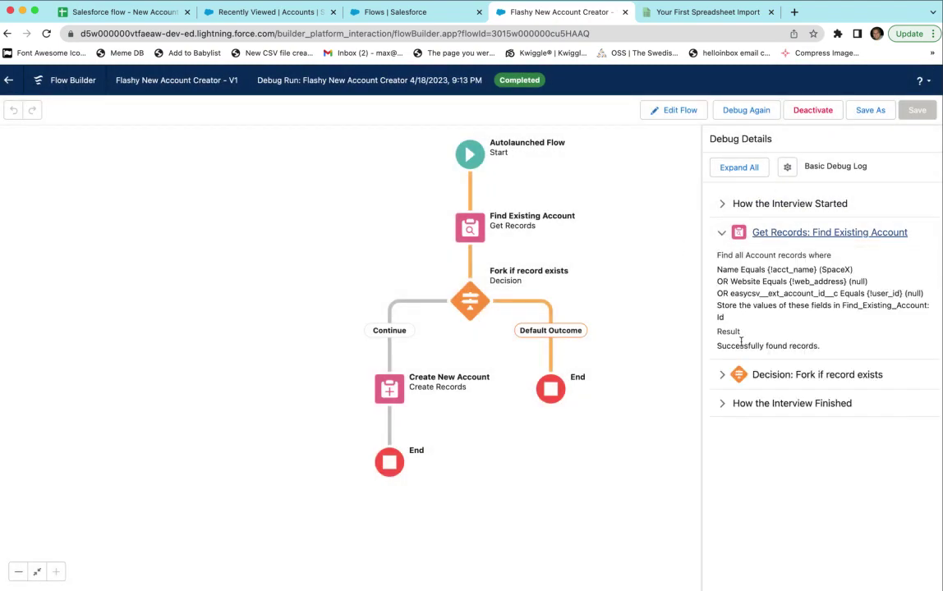
{"action": "left_click_drag", "start_coordinate": [740, 346], "coordinate": [826, 352]}
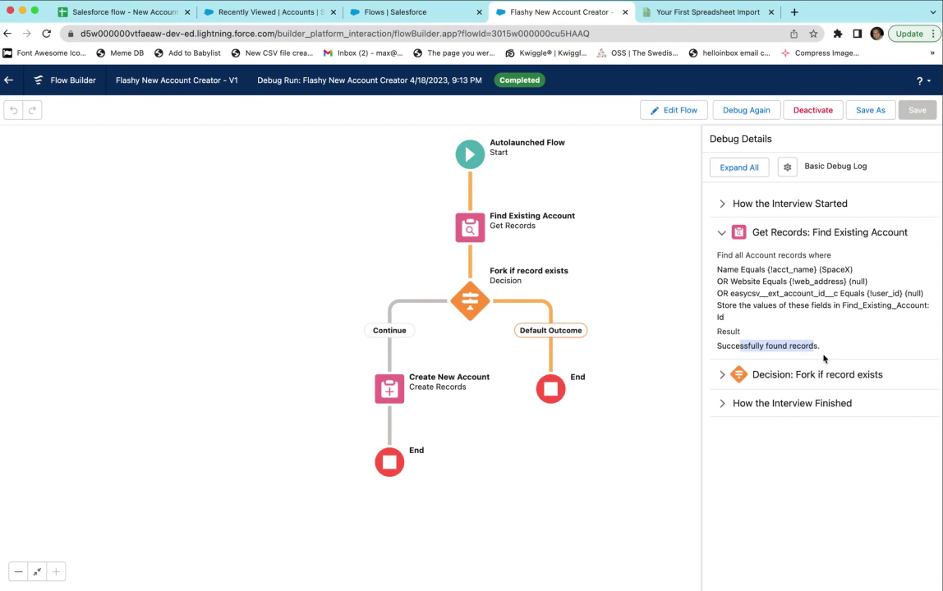
{"action": "left_click", "coordinate": [816, 375]}
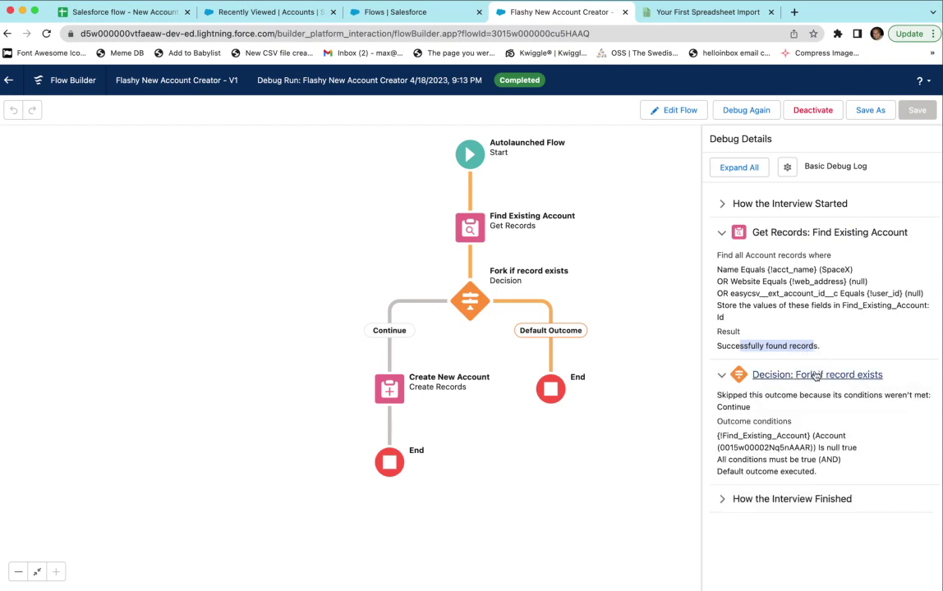
{"action": "left_click_drag", "start_coordinate": [727, 420], "coordinate": [778, 444]}
{"action": "triple_click", "coordinate": [805, 443]}
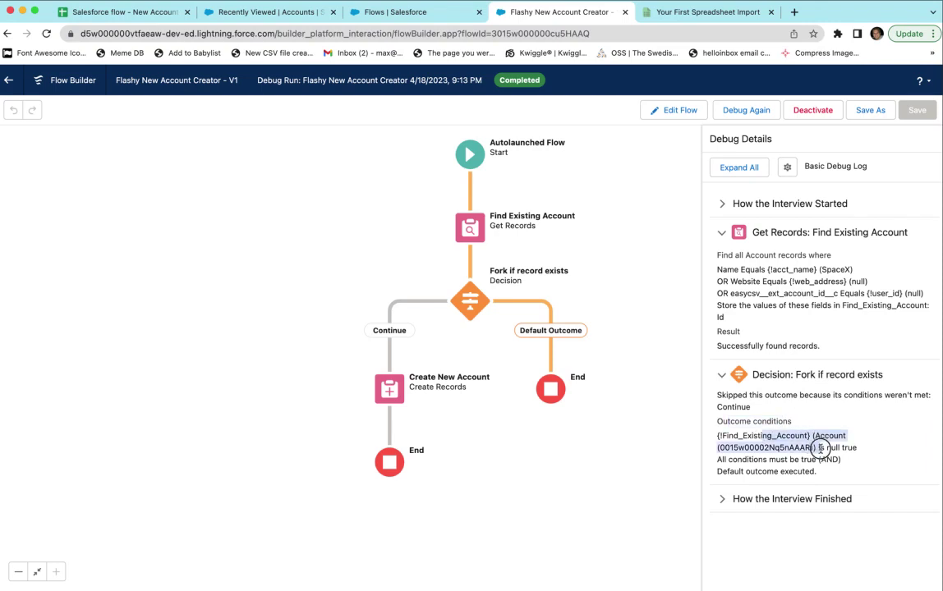
{"action": "left_click", "coordinate": [845, 449]}
{"action": "left_click_drag", "start_coordinate": [832, 461], "coordinate": [692, 476]}
{"action": "left_click_drag", "start_coordinate": [797, 471], "coordinate": [754, 472]}
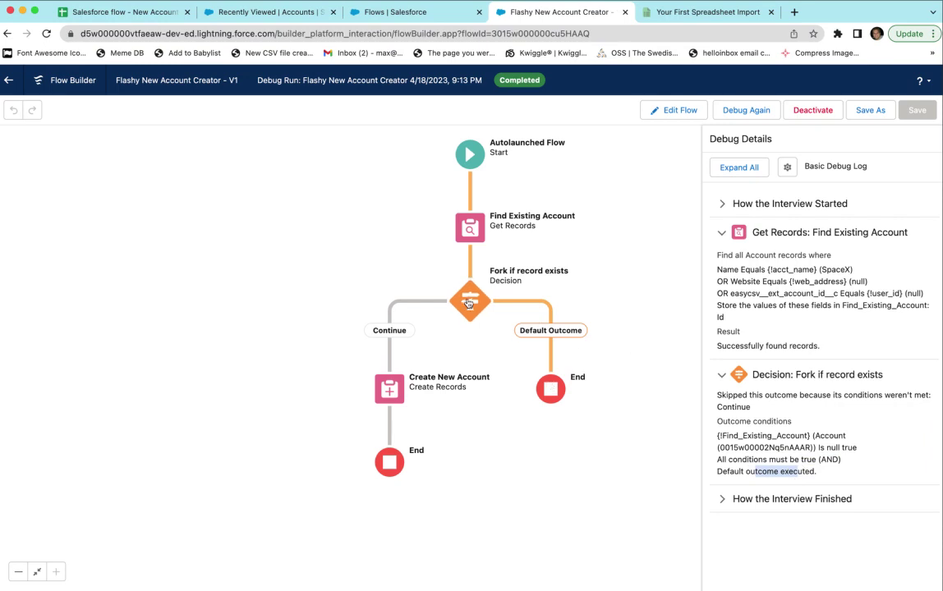
- Debug the flow again with acct_name Nasa, billingCity houston, a sample user_id and web_address nasa.com
{"action": "left_click", "coordinate": [769, 117]}
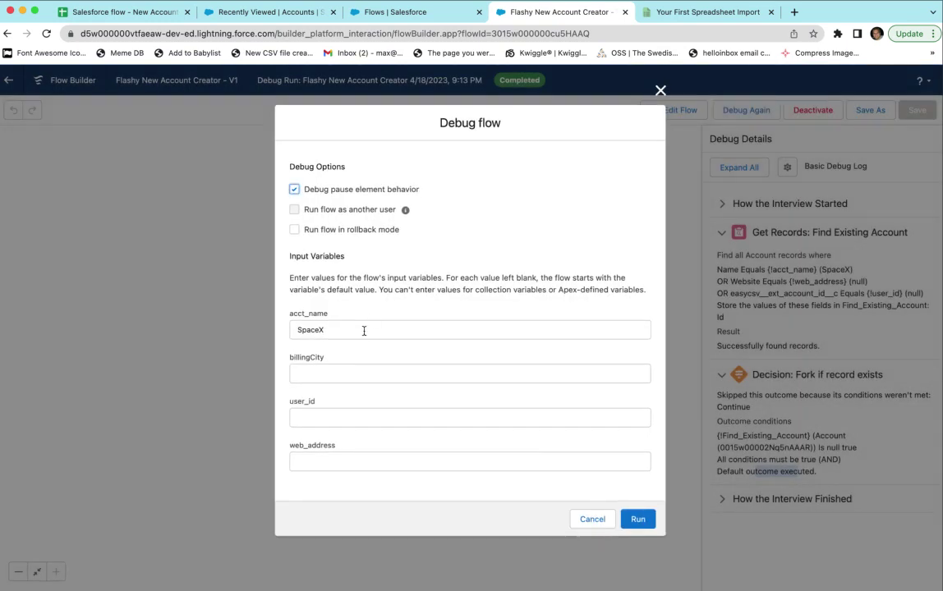
{"action": "left_click_drag", "start_coordinate": [364, 331], "coordinate": [253, 326]}
{"action": "type", "text": "Nasa"}
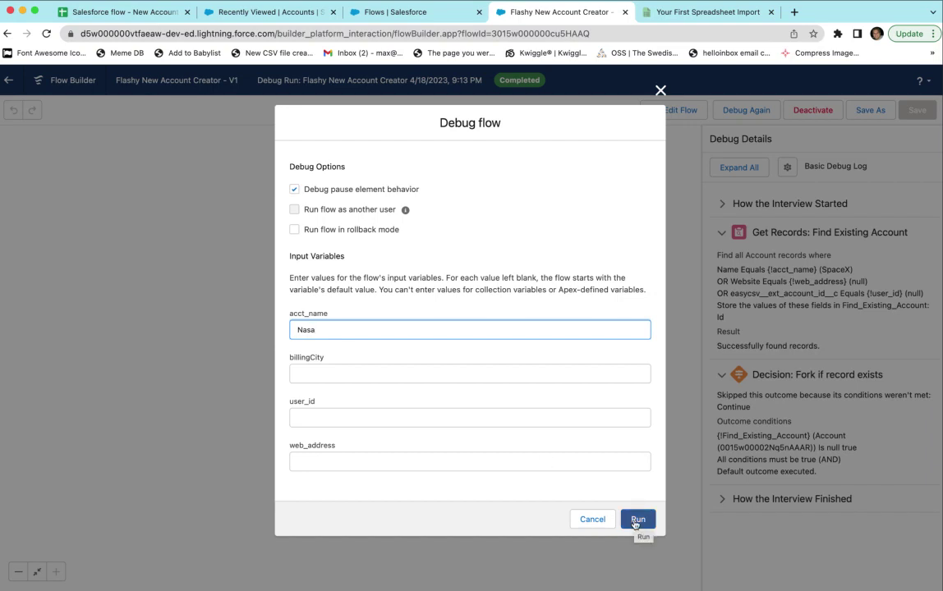
{"action": "left_click", "coordinate": [321, 369]}
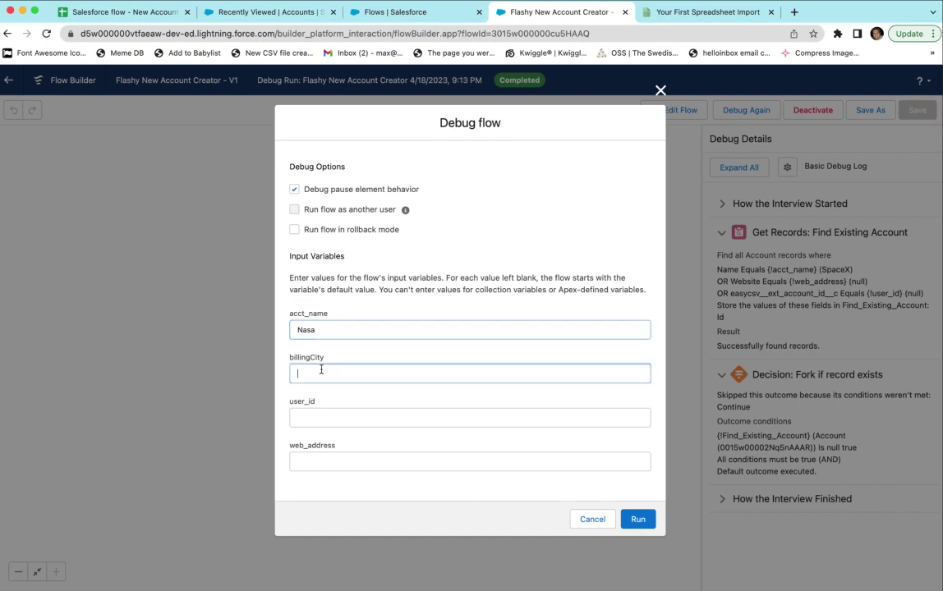
{"action": "type", "text": "houston"}
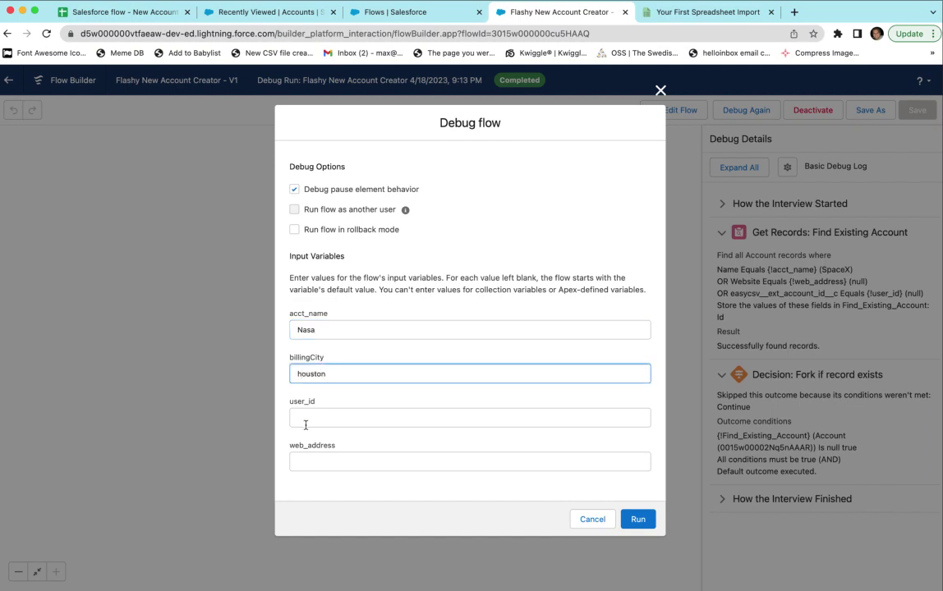
{"action": "left_click", "coordinate": [306, 421]}
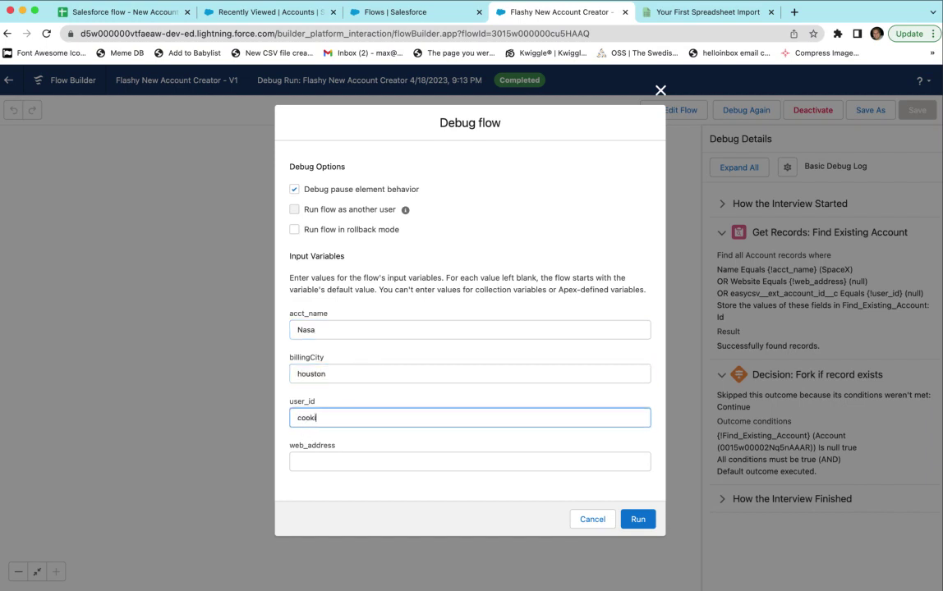
{"action": "left_click", "coordinate": [305, 463]}
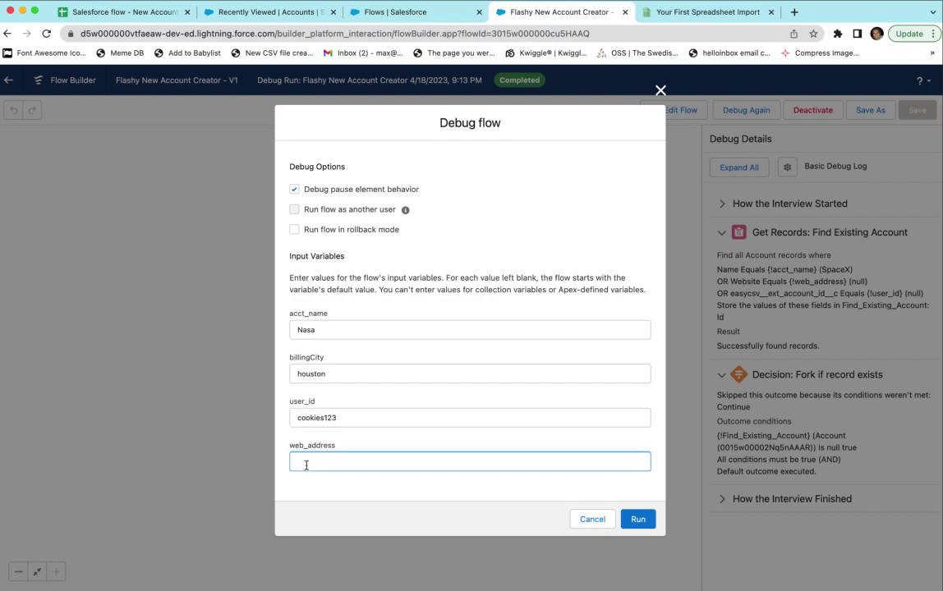
{"action": "type", "text": "nasa.com"}
{"action": "left_click", "coordinate": [640, 519]}
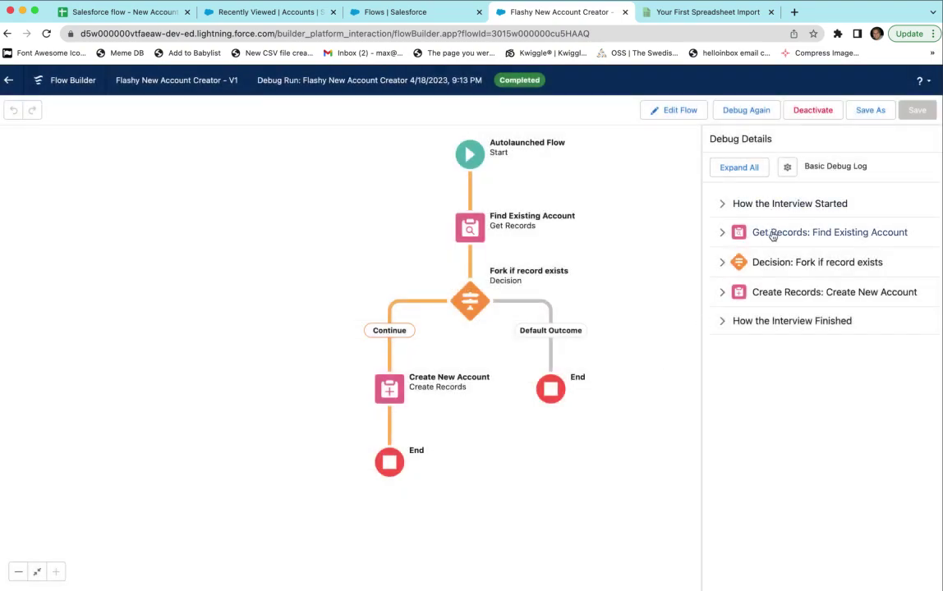
- Examine the debug details of the Find Existing Account lookup, the Fork if record exists decision and the Create New Account element
{"action": "left_click", "coordinate": [772, 234]}
{"action": "left_click_drag", "start_coordinate": [783, 358], "coordinate": [726, 359]}
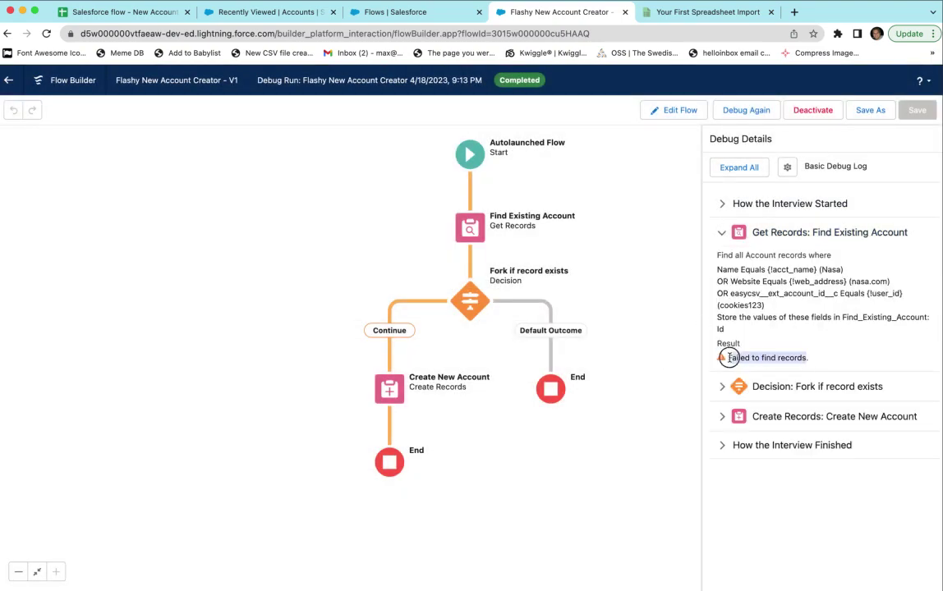
{"action": "left_click", "coordinate": [783, 385]}
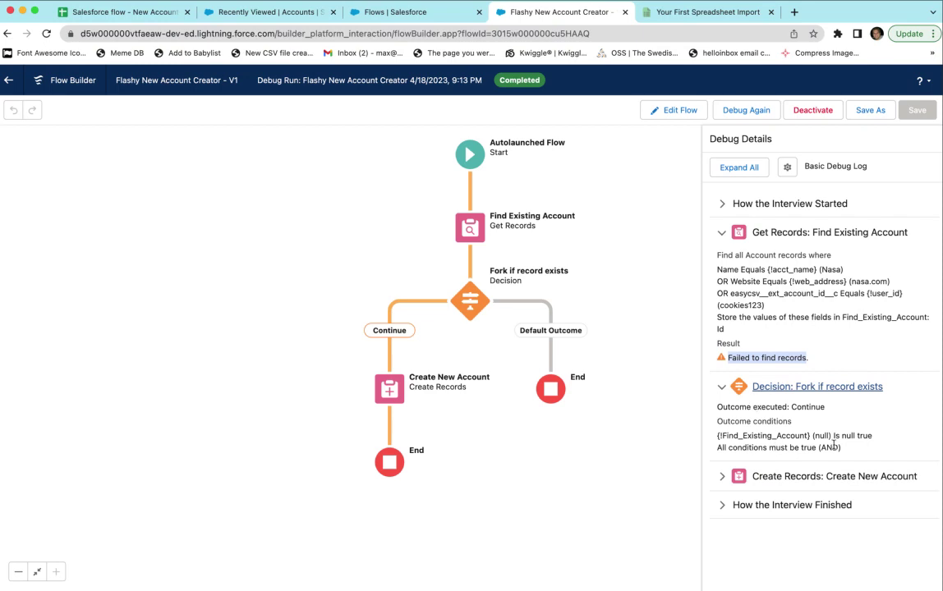
{"action": "left_click", "coordinate": [632, 383]}
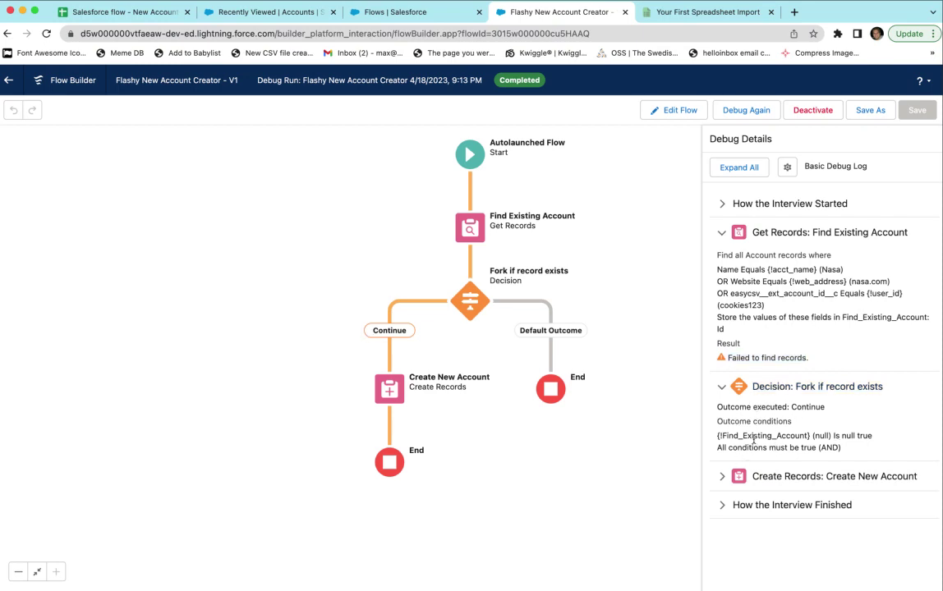
{"action": "left_click", "coordinate": [775, 476]}
{"action": "scroll", "coordinate": [772, 473], "scroll_direction": "down", "scroll_amount": 2}
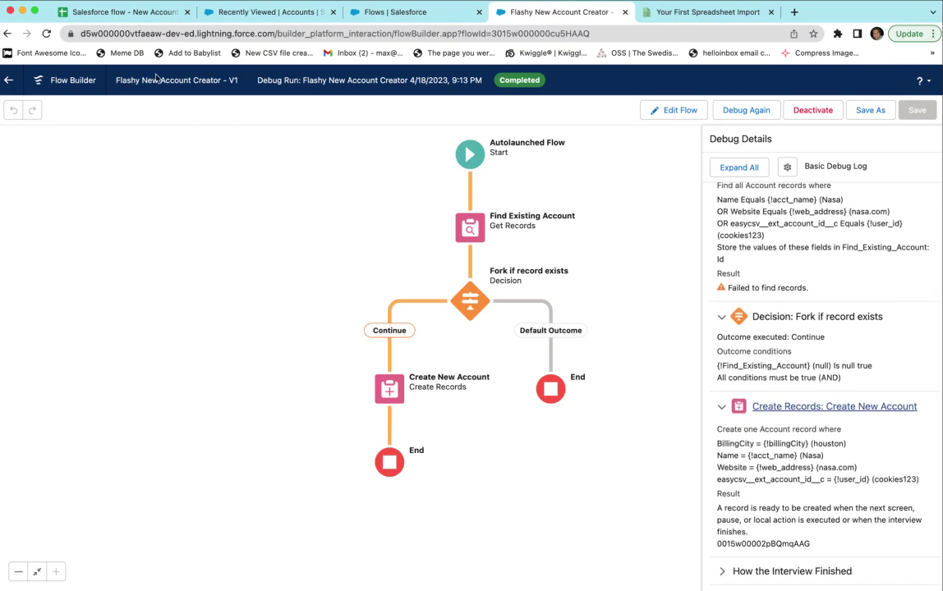
- Reload the recently viewed accounts list in Salesforce and delete the Hanger, Inc account
{"action": "left_click", "coordinate": [230, 18]}
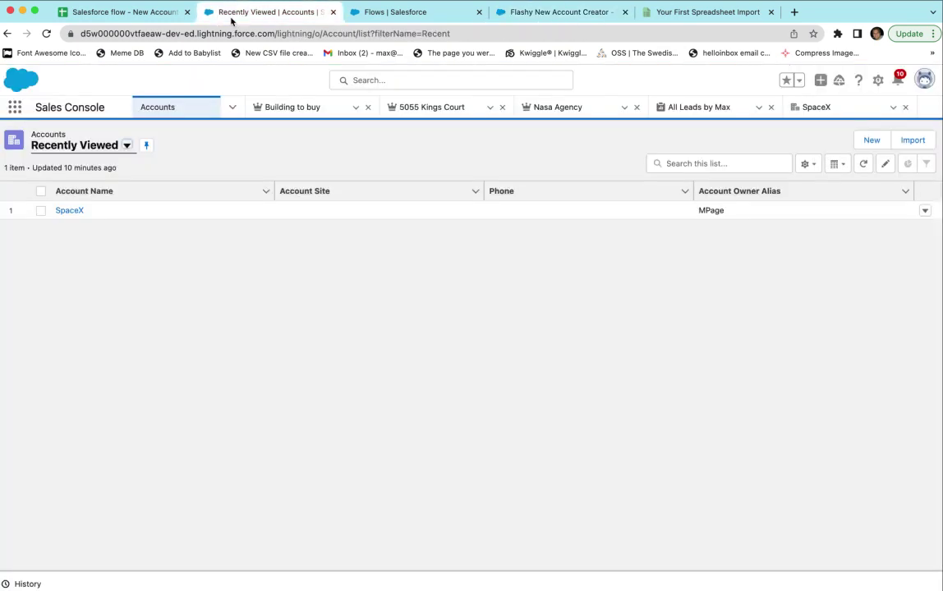
{"action": "left_click", "coordinate": [42, 36]}
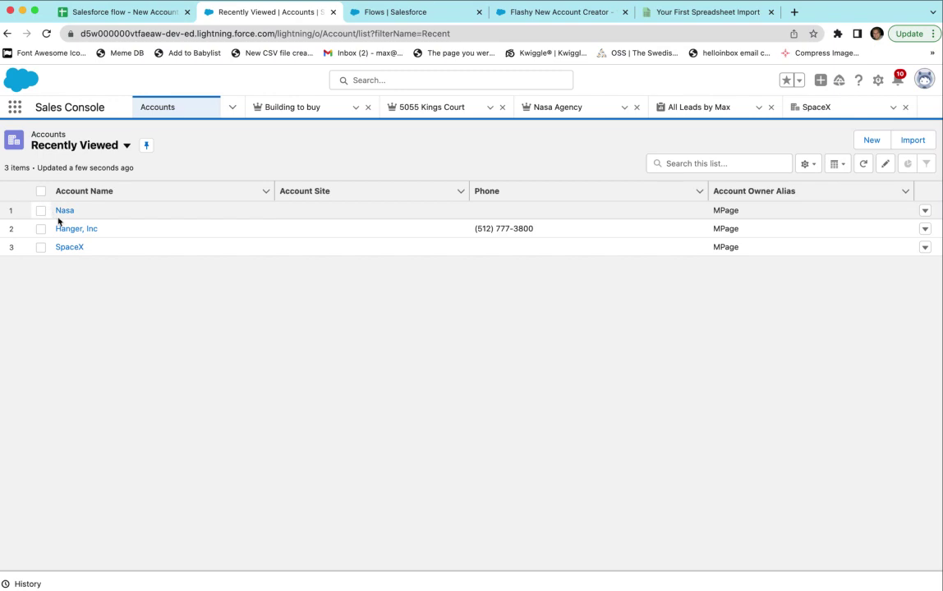
{"action": "left_click", "coordinate": [925, 229]}
{"action": "left_click", "coordinate": [884, 272]}
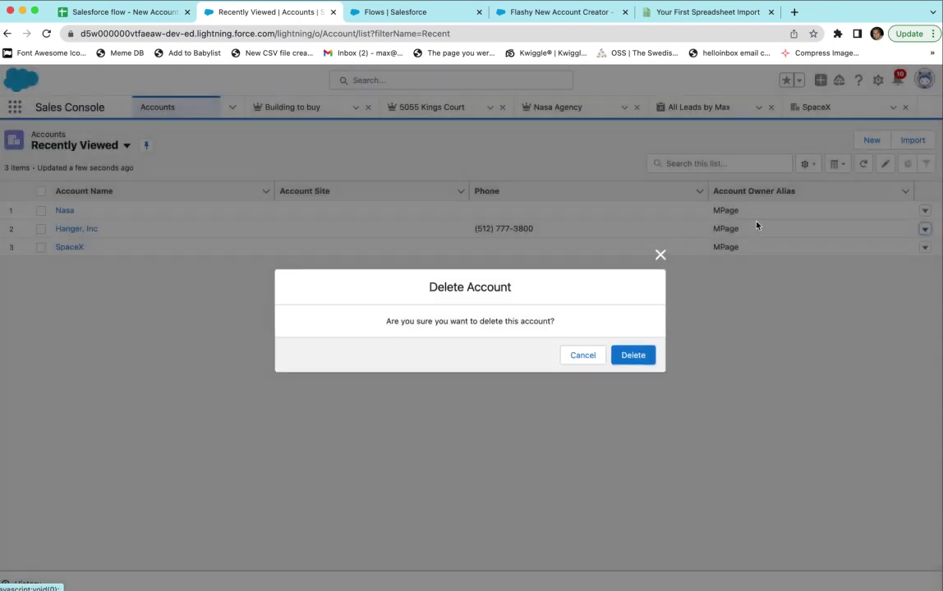
{"action": "left_click", "coordinate": [632, 356]}
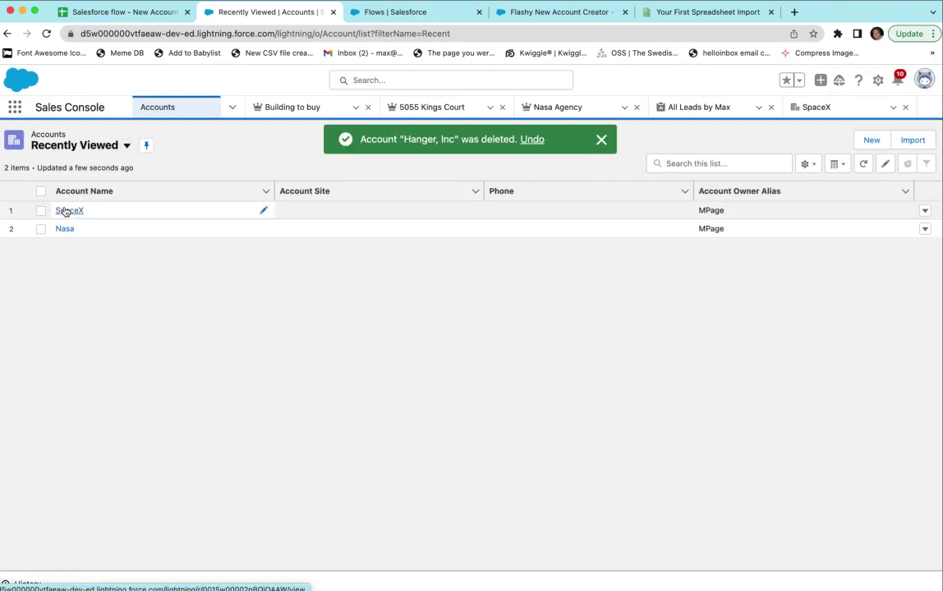
- Open the Nasa account record and check its detail fields, including website, external ID and billing address
{"action": "left_click", "coordinate": [64, 212]}
{"action": "left_click", "coordinate": [7, 33]}
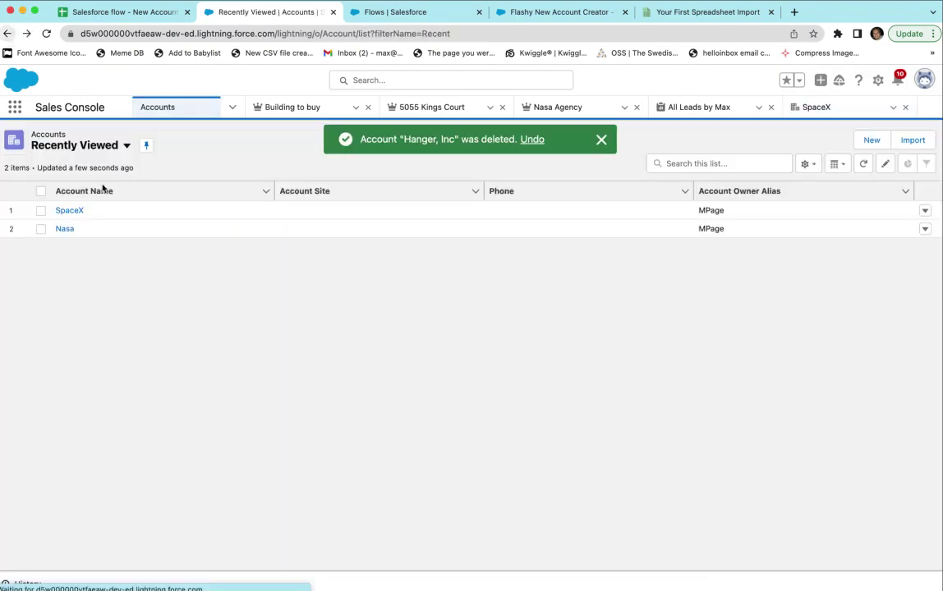
{"action": "left_click", "coordinate": [65, 229]}
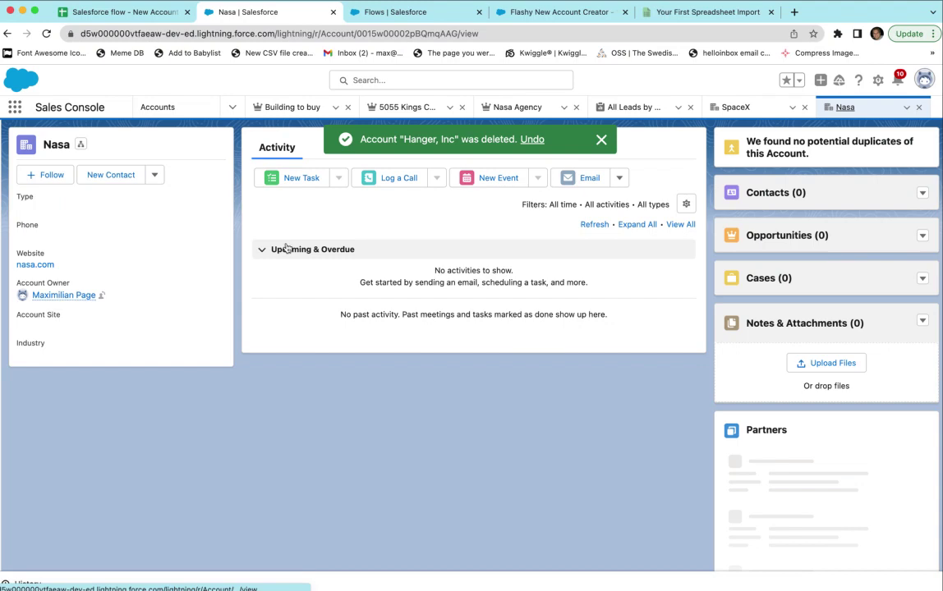
{"action": "left_click", "coordinate": [399, 148]}
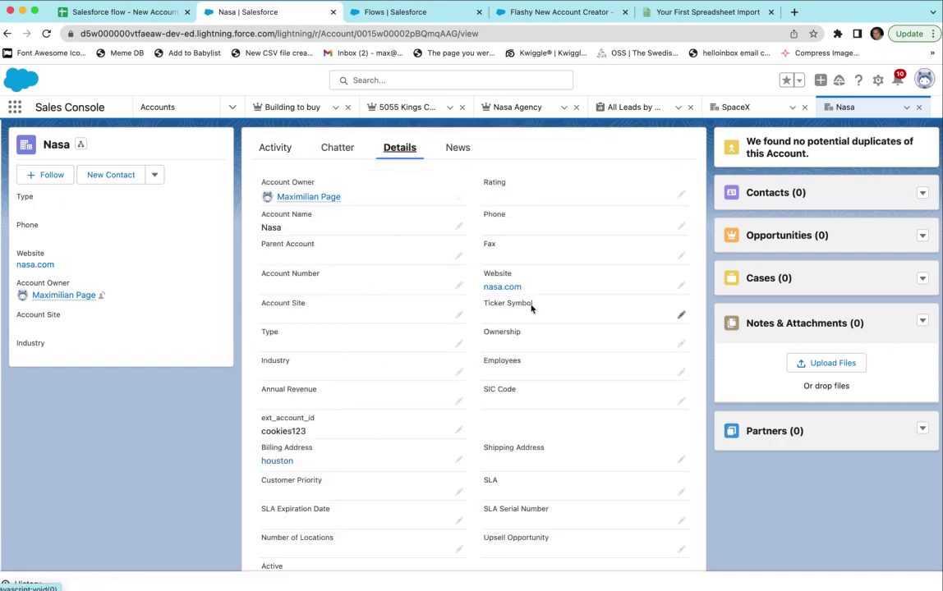
- Return to the recently viewed accounts and delete the Nasa test account
{"action": "left_click", "coordinate": [143, 106]}
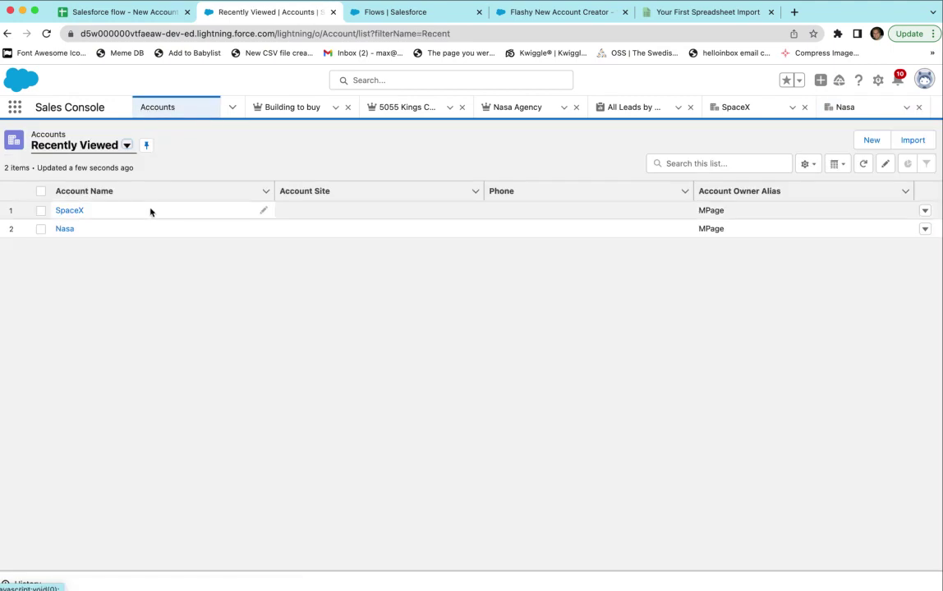
{"action": "left_click", "coordinate": [924, 230]}
{"action": "left_click", "coordinate": [882, 273]}
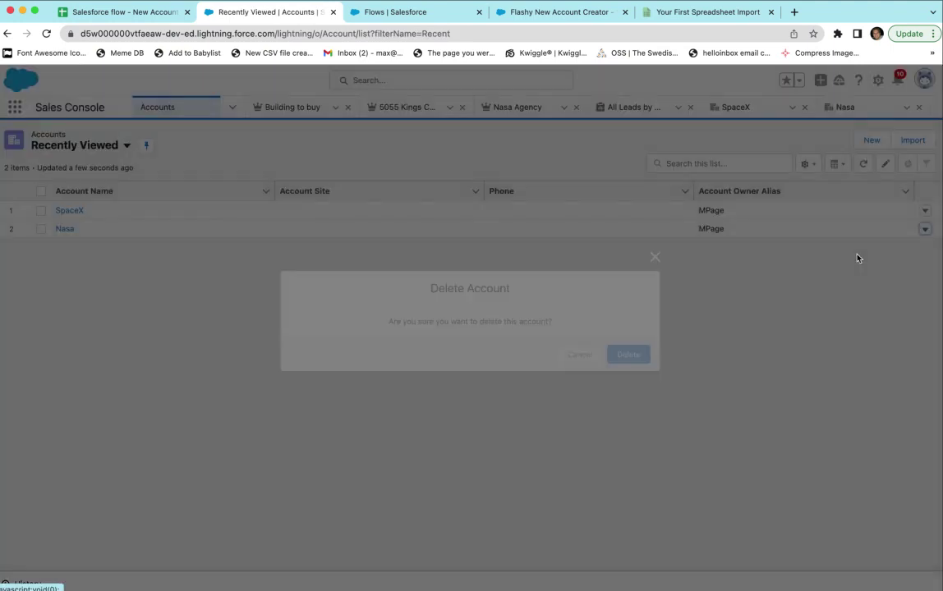
{"action": "left_click", "coordinate": [629, 354]}
- Review the Nasa and SpaceX rows in the Salesforce flow - New Account Tester Google Sheet against the recently viewed Salesforce accounts
{"action": "left_click", "coordinate": [423, 8]}
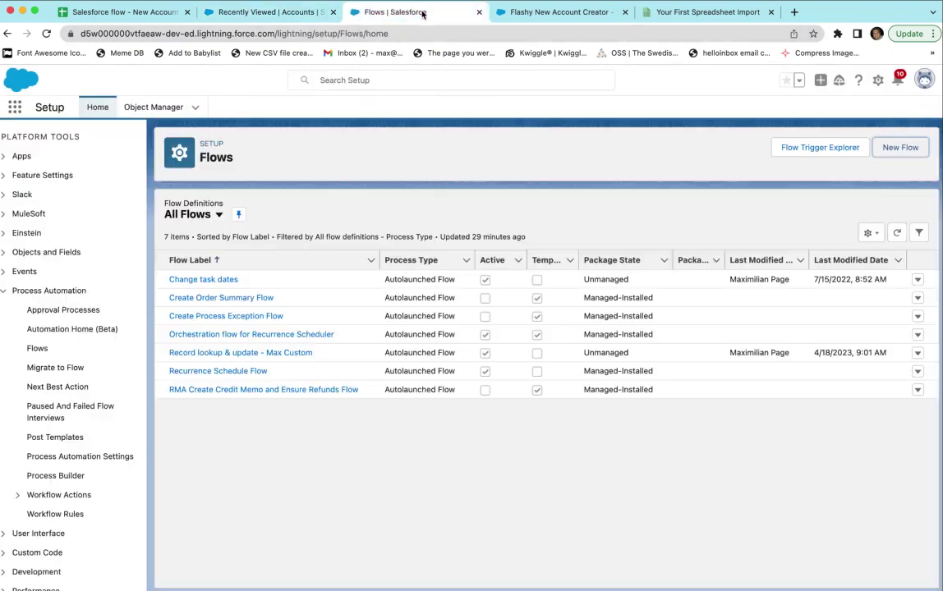
{"action": "left_click", "coordinate": [523, 14]}
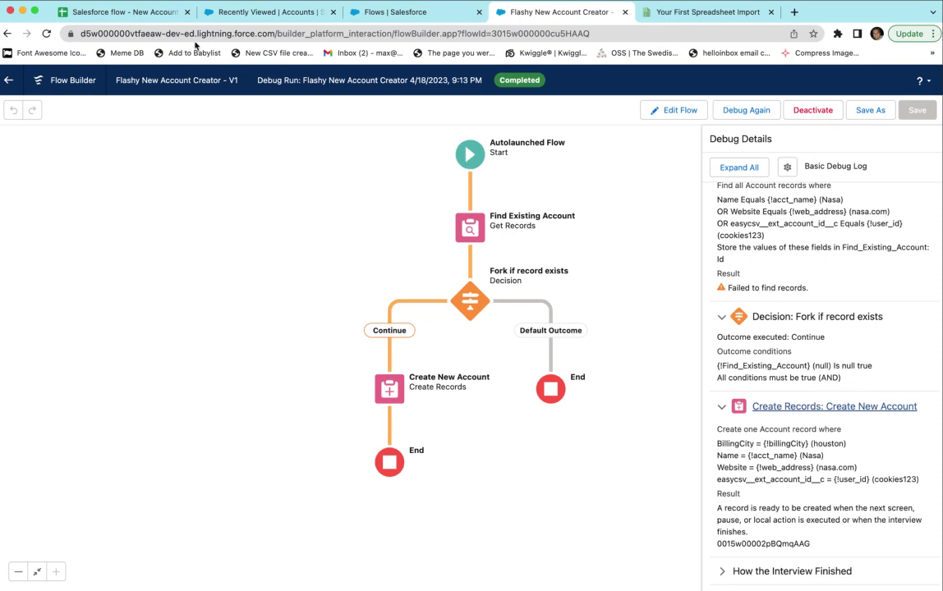
{"action": "left_click_drag", "start_coordinate": [147, 10], "coordinate": [604, 32]}
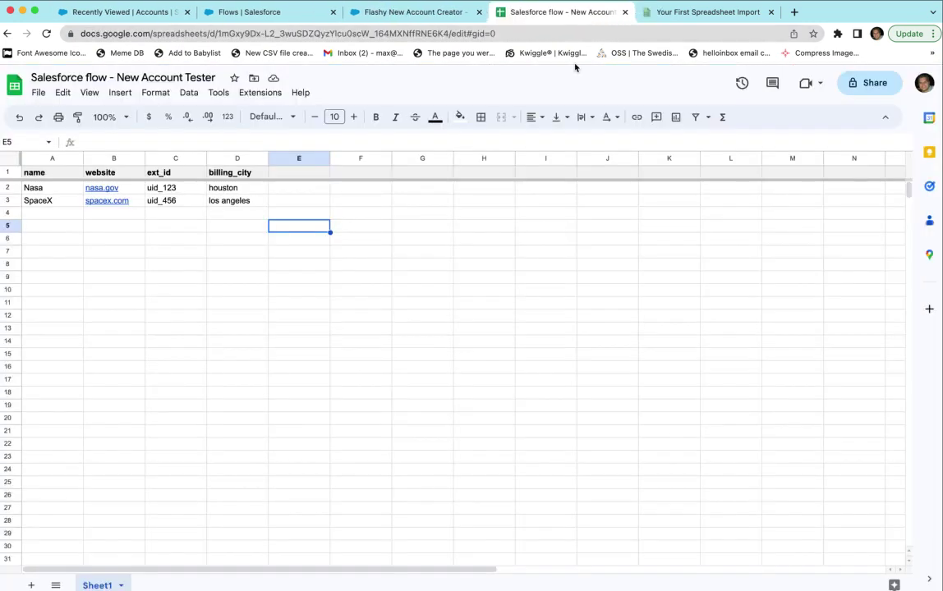
{"action": "left_click", "coordinate": [10, 188]}
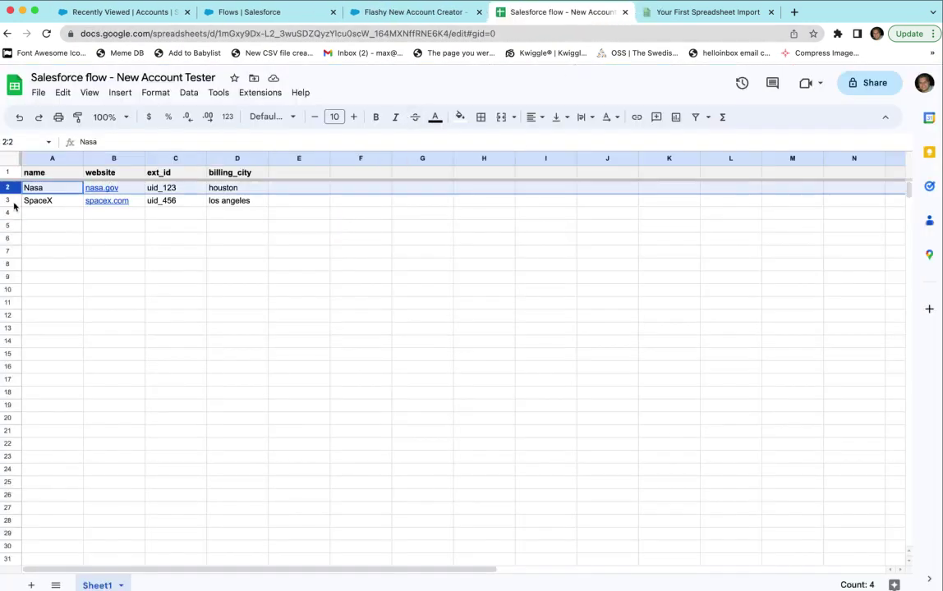
{"action": "left_click", "coordinate": [11, 200]}
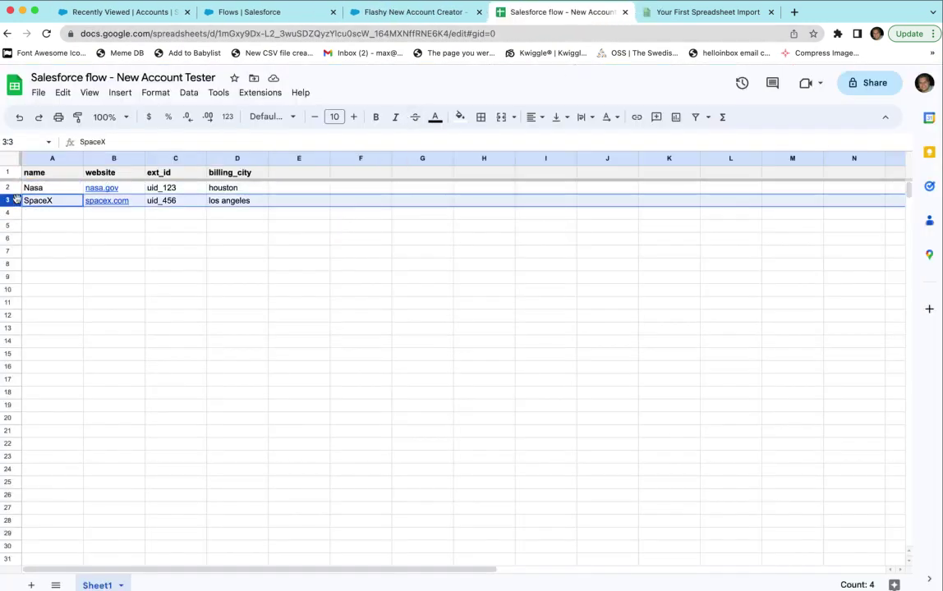
{"action": "left_click", "coordinate": [129, 22]}
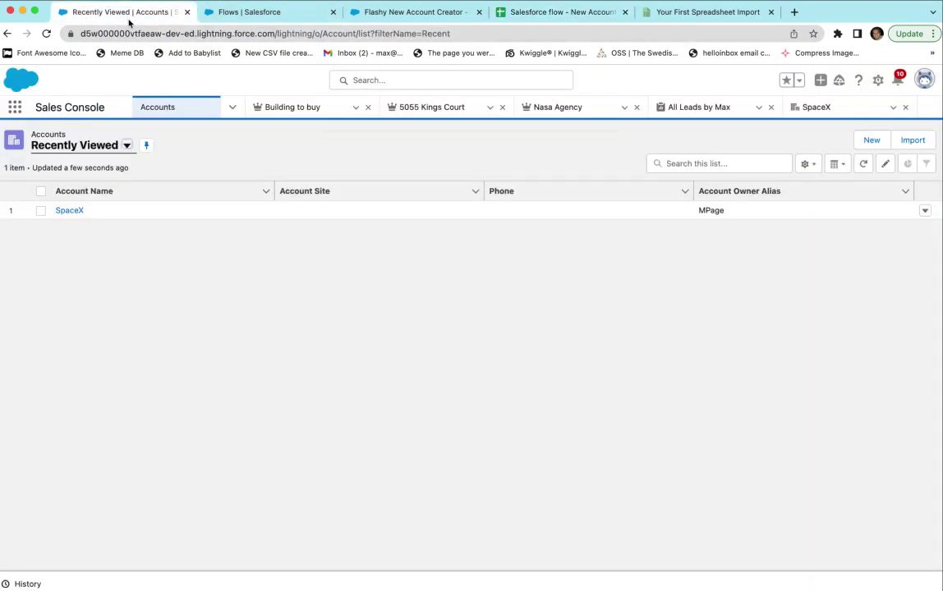
{"action": "left_click", "coordinate": [591, 12]}
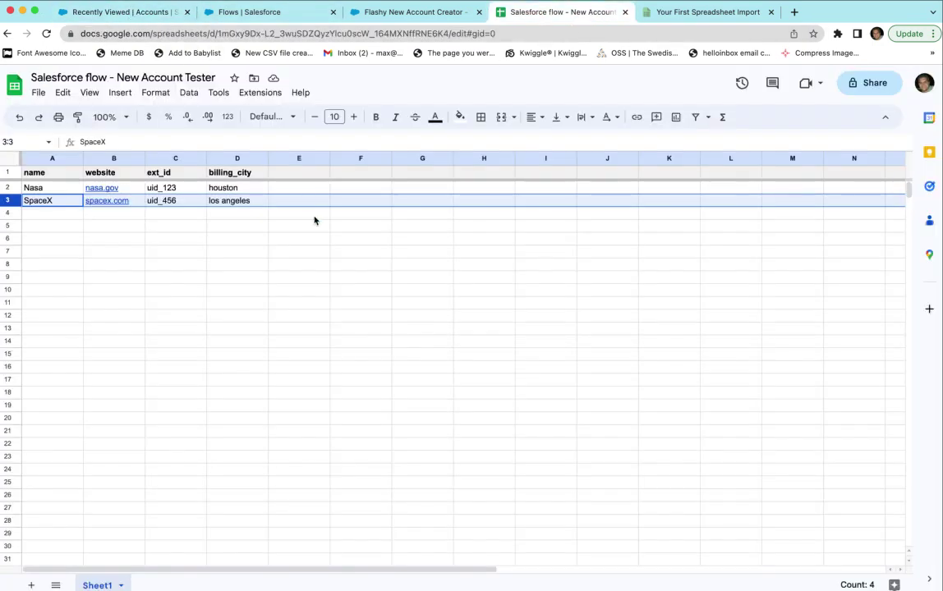
{"action": "left_click", "coordinate": [7, 187]}
{"action": "left_click", "coordinate": [7, 200]}
{"action": "left_click", "coordinate": [50, 189]}
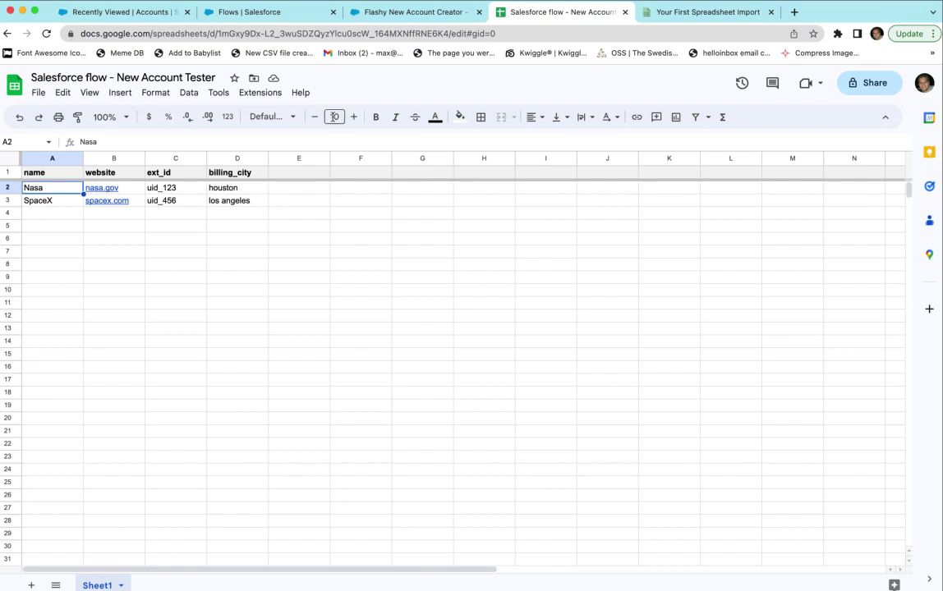
- Switch to EasyCSV, search Google Sheets for Salesforce Flow and choose Salesforce flow - New Account Tester as the example spreadsheet
{"action": "left_click", "coordinate": [652, 16]}
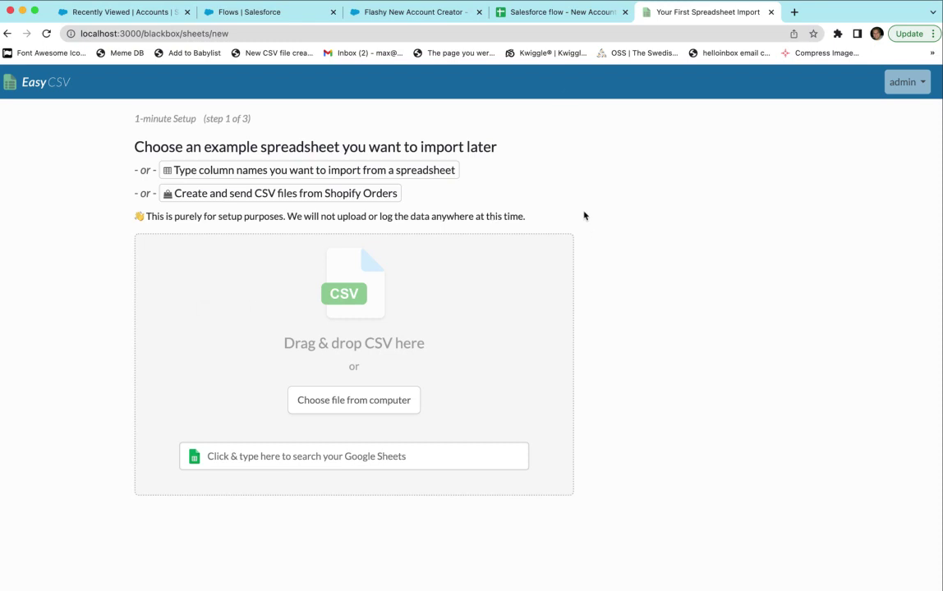
{"action": "left_click", "coordinate": [546, 17]}
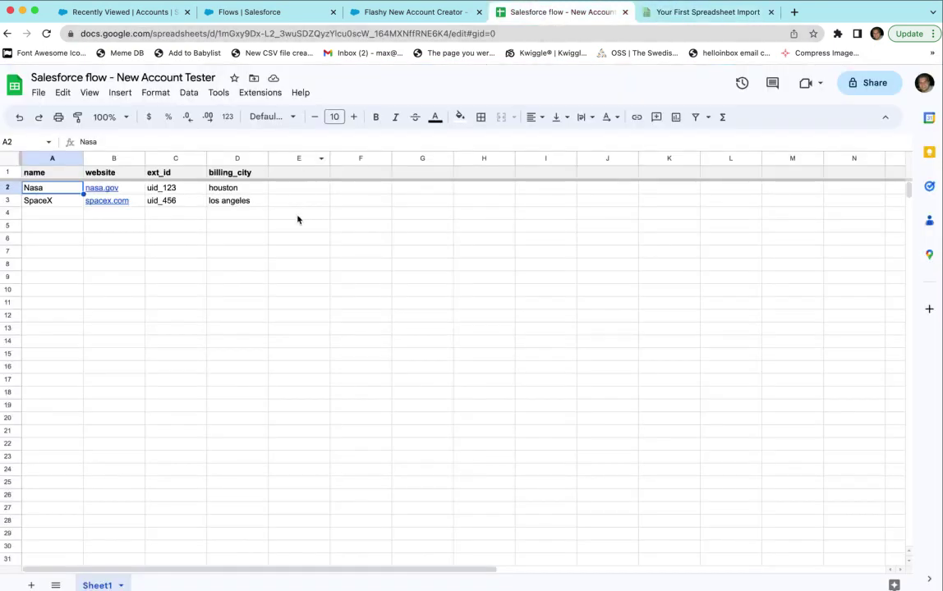
{"action": "left_click", "coordinate": [698, 13]}
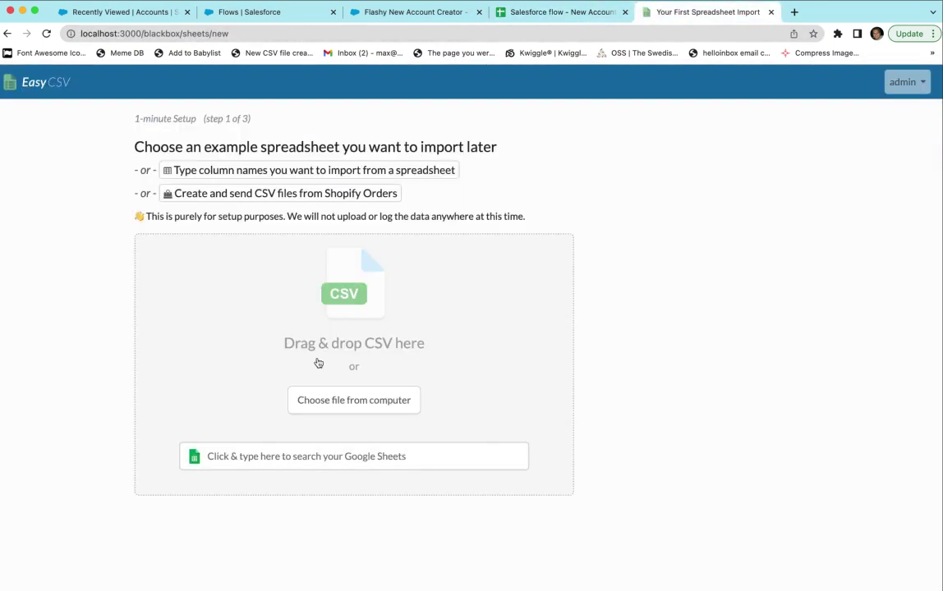
{"action": "left_click", "coordinate": [328, 458]}
{"action": "type", "text": "Salesforce Flow"}
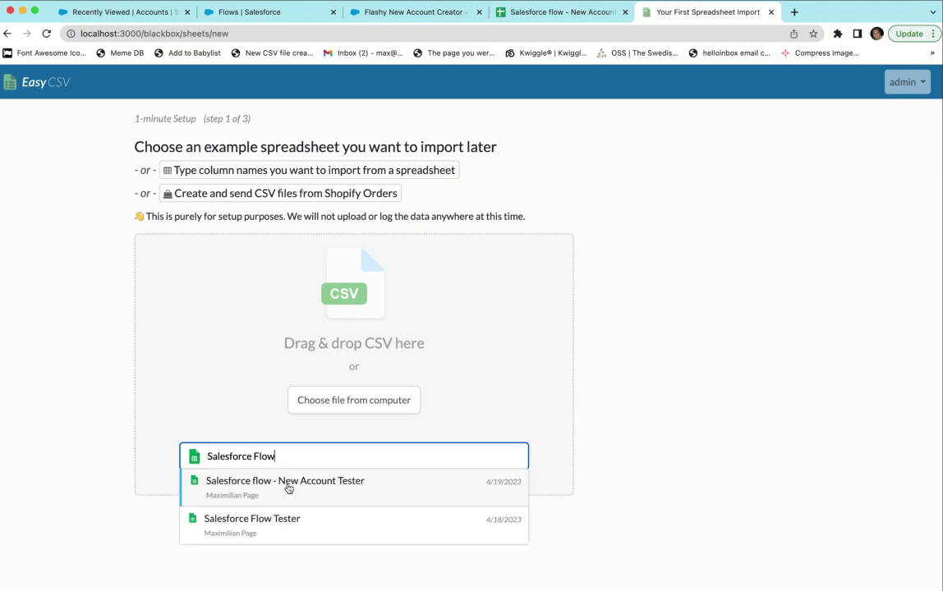
{"action": "left_click", "coordinate": [288, 485]}
- Name the import page Flashy New Account Import, keep all four columns and choose Salesforce as the destination
{"action": "left_click", "coordinate": [149, 218]}
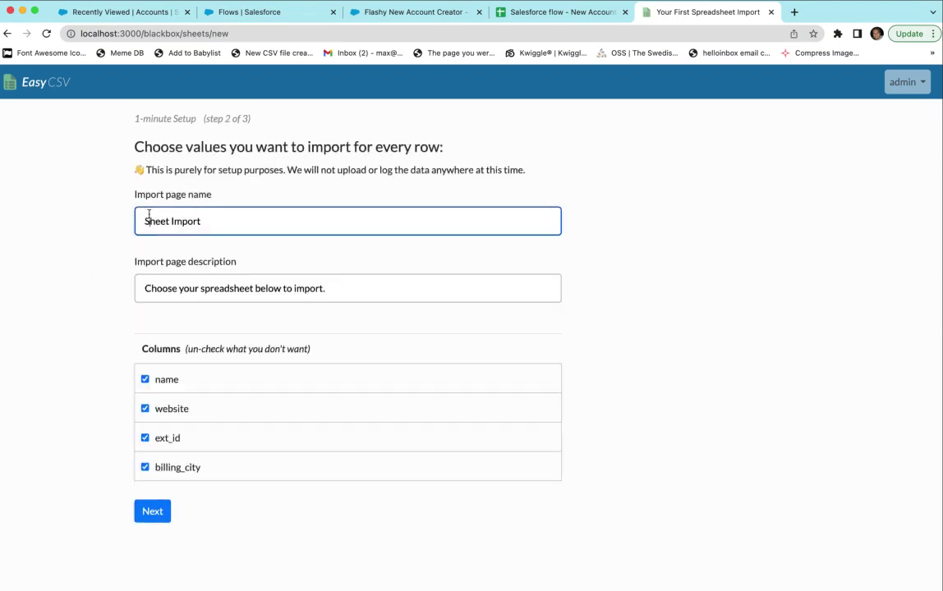
{"action": "double_click", "coordinate": [149, 218]}
{"action": "type", "text": "Flashy Ne"}
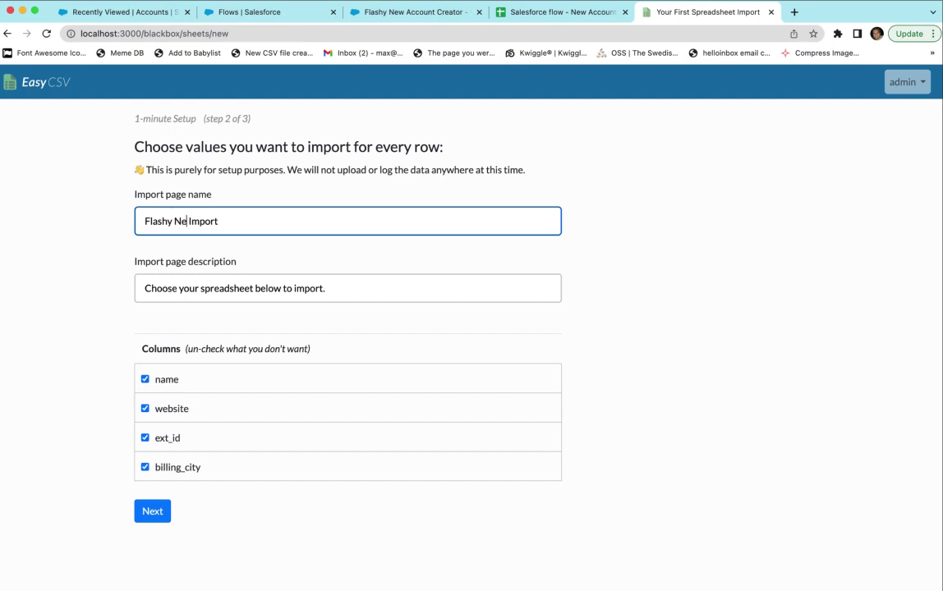
{"action": "type", "text": "w Account"}
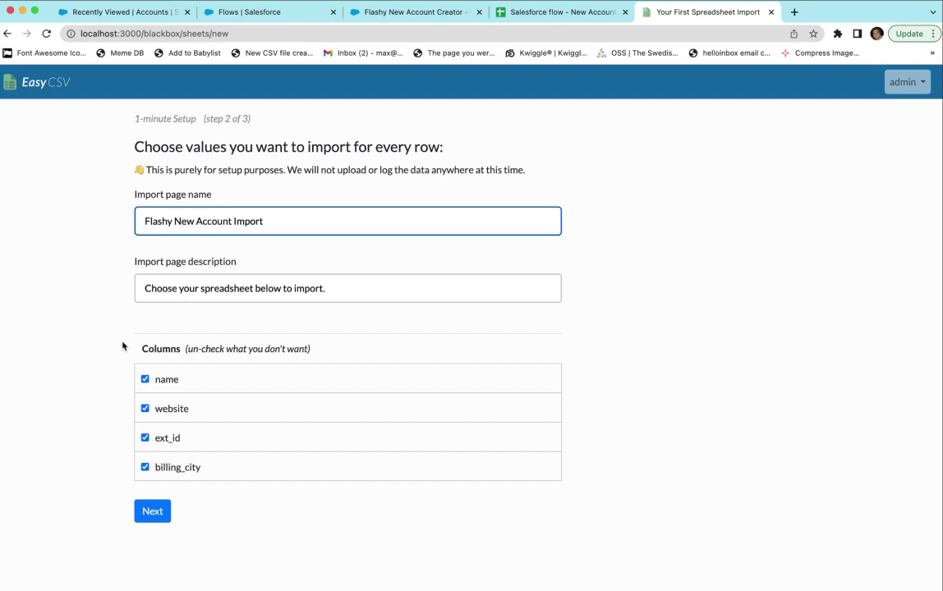
{"action": "left_click", "coordinate": [166, 521]}
{"action": "scroll", "coordinate": [164, 358], "scroll_direction": "down", "scroll_amount": 3}
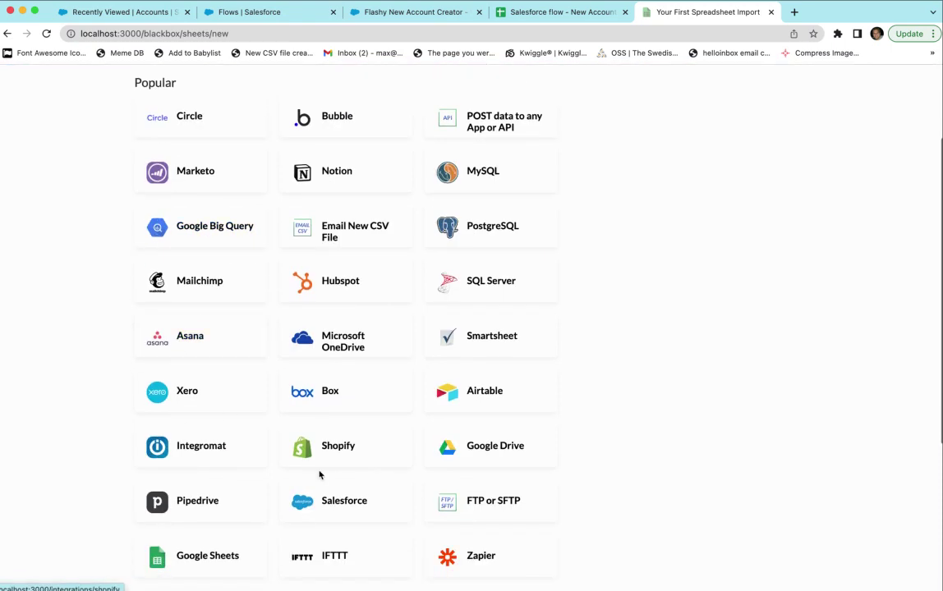
{"action": "left_click", "coordinate": [324, 499]}
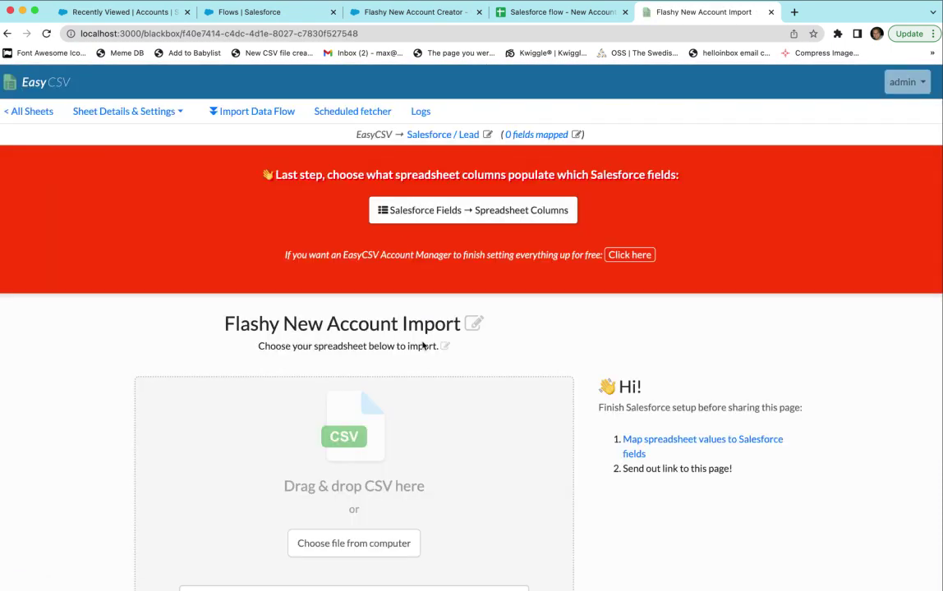
- Look over the import page's data flow options and open the setup form for a new scheduled fetcher
{"action": "left_click", "coordinate": [249, 111]}
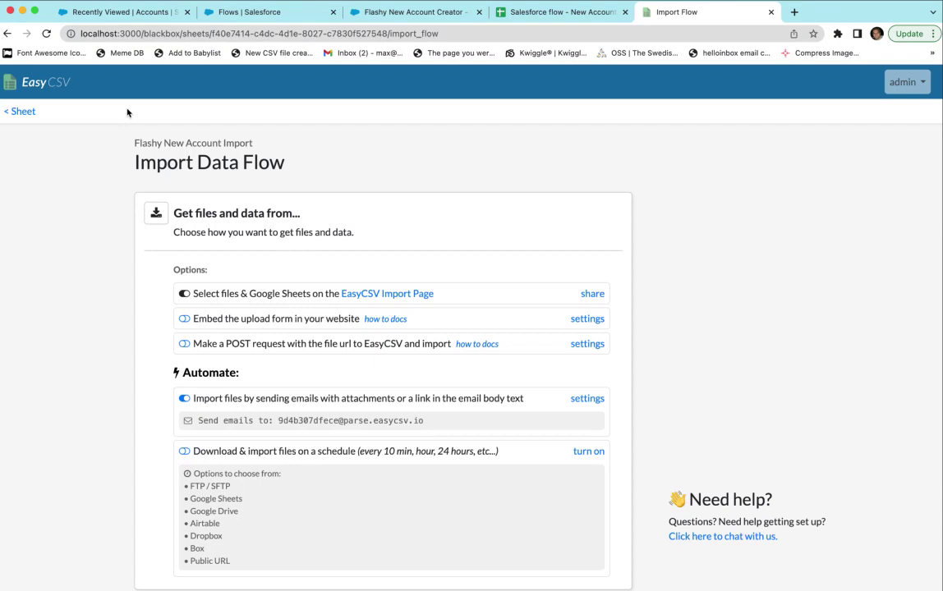
{"action": "left_click", "coordinate": [7, 33]}
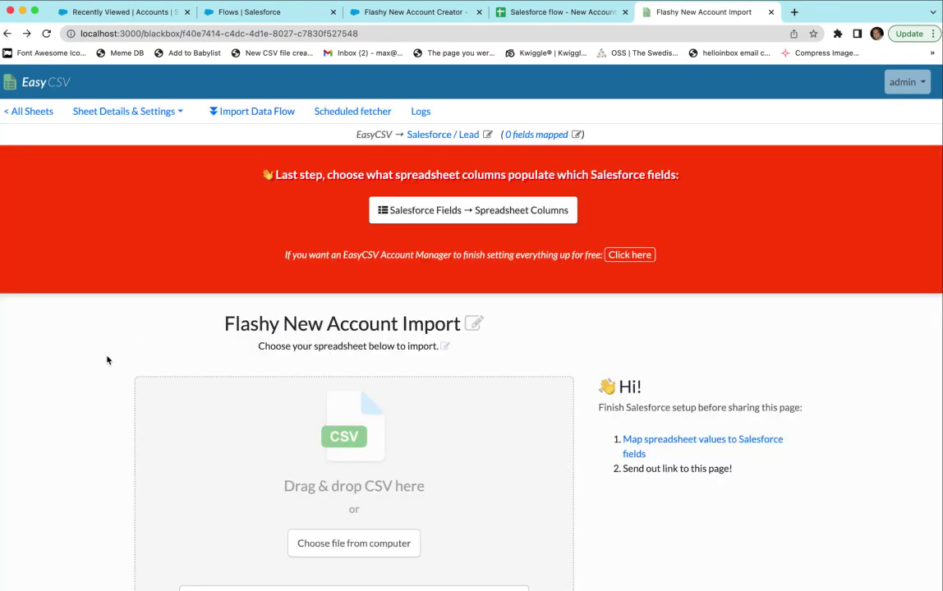
{"action": "scroll", "coordinate": [107, 360], "scroll_direction": "down", "scroll_amount": 2}
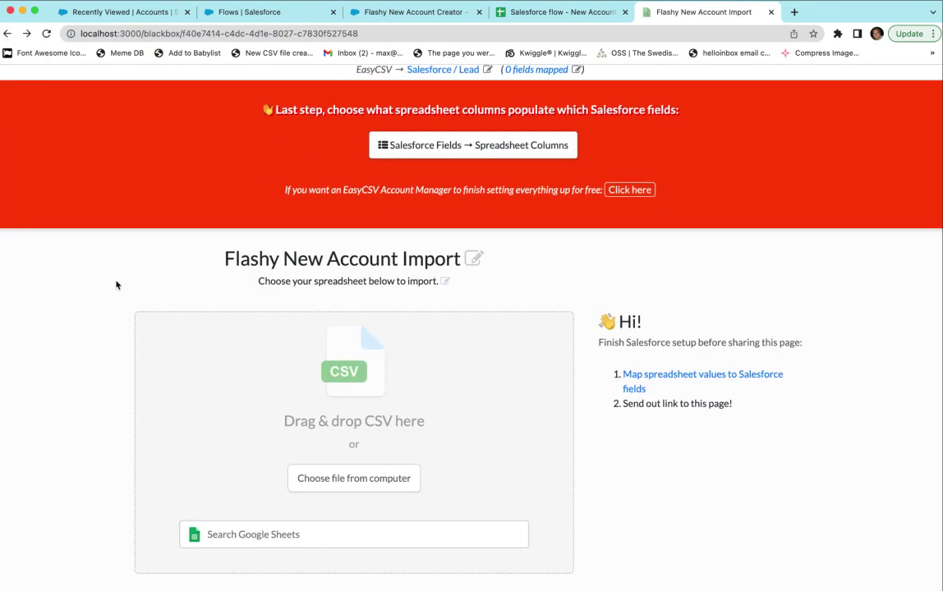
{"action": "scroll", "coordinate": [87, 357], "scroll_direction": "up", "scroll_amount": 2}
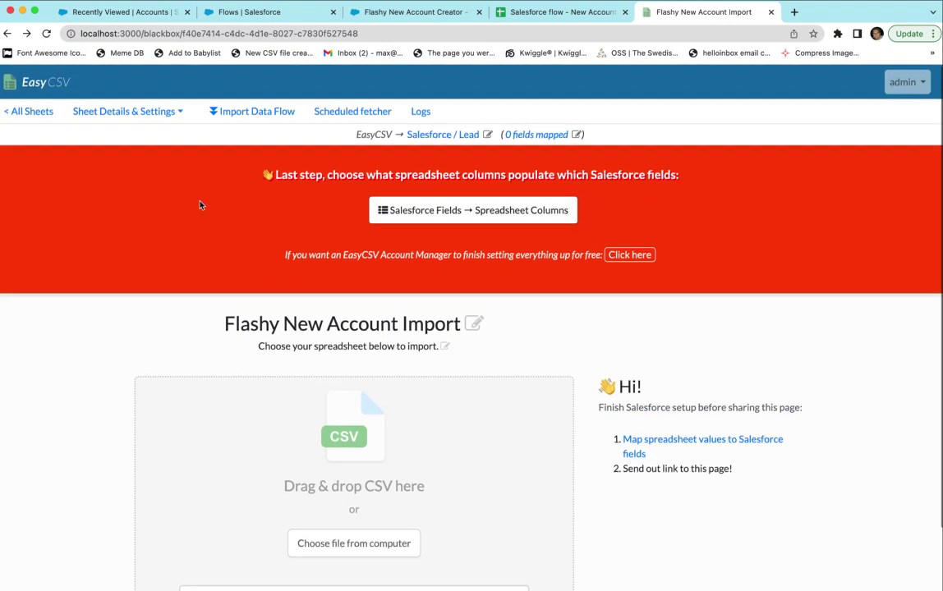
{"action": "left_click", "coordinate": [320, 115]}
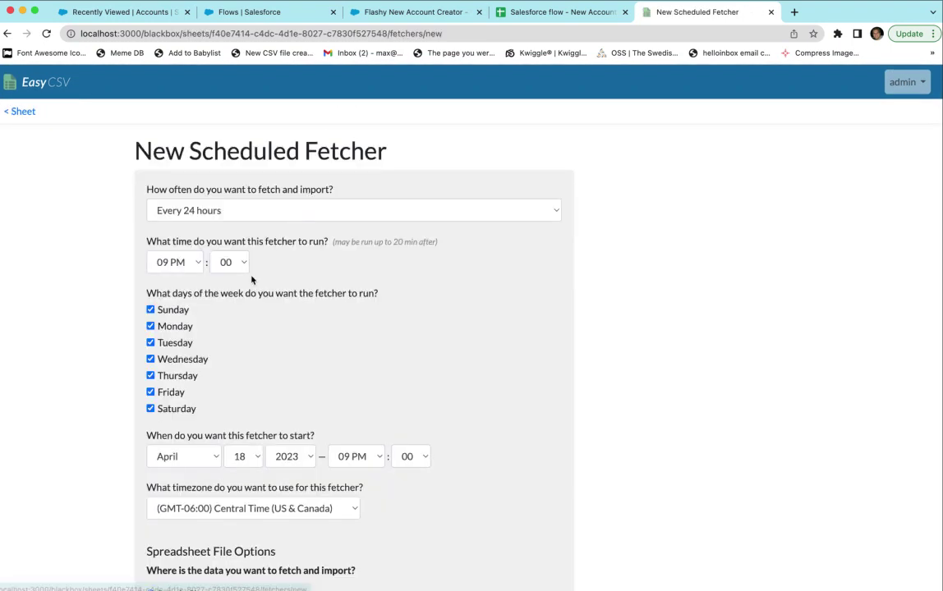
- Review the scheduled fetcher's timing and data source options, and the import data flow's columns, filter, virtual field and destination sections
{"action": "scroll", "coordinate": [198, 386], "scroll_direction": "down", "scroll_amount": 7}
{"action": "scroll", "coordinate": [198, 386], "scroll_direction": "down", "scroll_amount": 1}
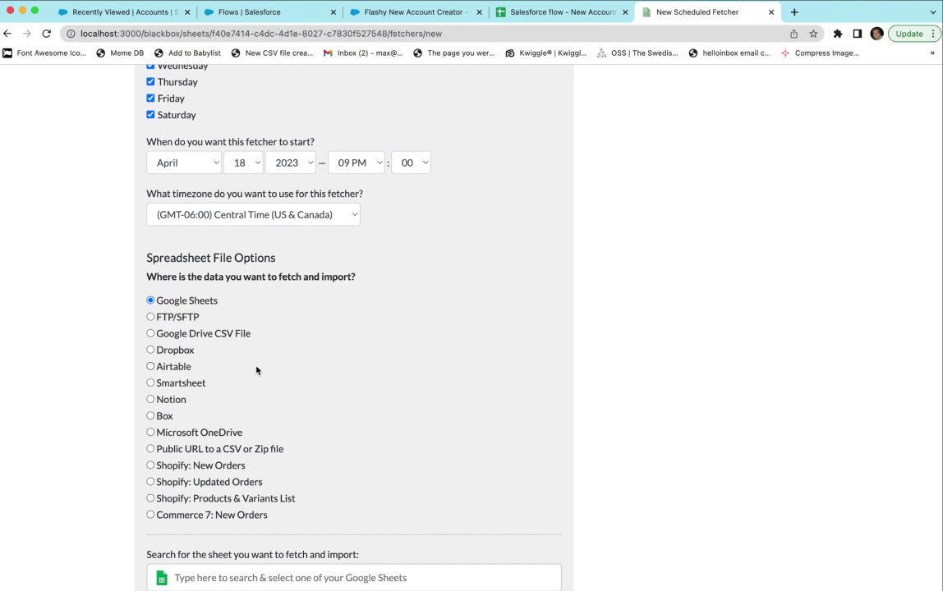
{"action": "scroll", "coordinate": [256, 370], "scroll_direction": "up", "scroll_amount": 8}
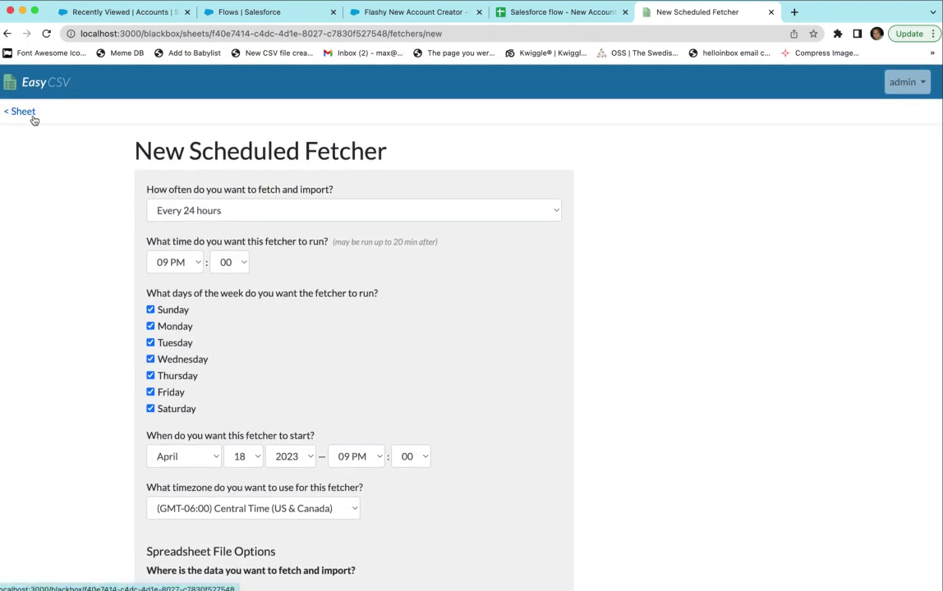
{"action": "left_click", "coordinate": [7, 33]}
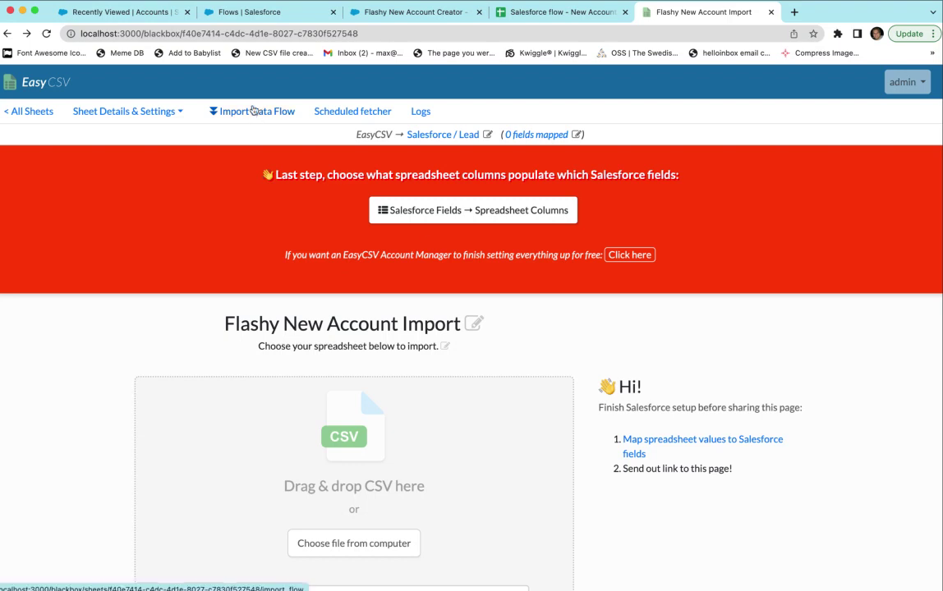
{"action": "left_click", "coordinate": [224, 110]}
{"action": "scroll", "coordinate": [329, 267], "scroll_direction": "down", "scroll_amount": 2}
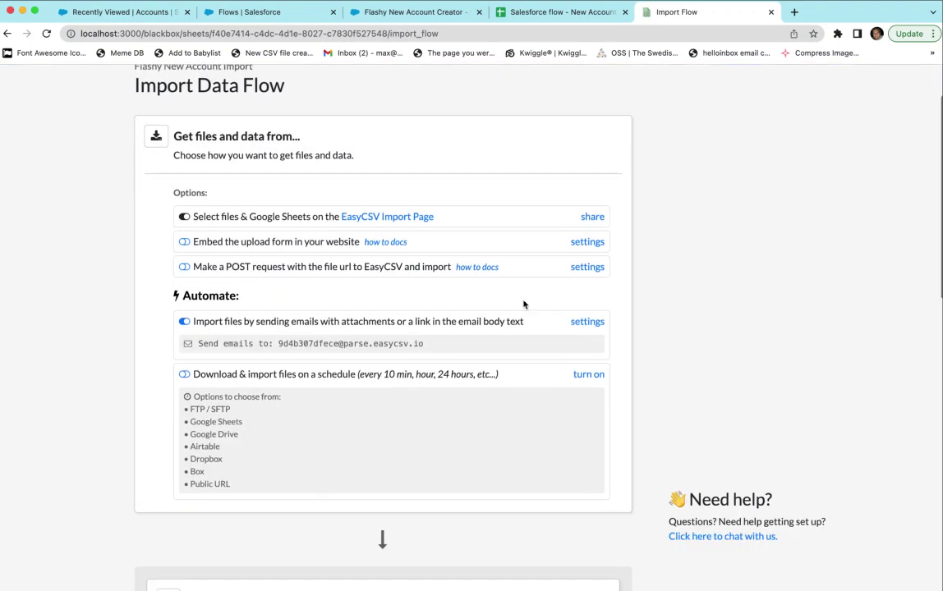
{"action": "scroll", "coordinate": [328, 371], "scroll_direction": "down", "scroll_amount": 4}
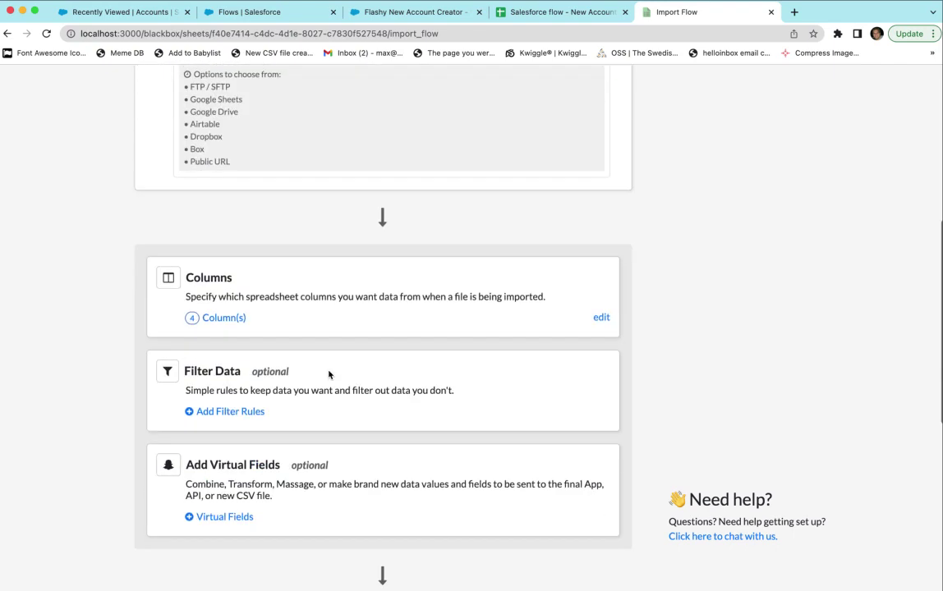
{"action": "scroll", "coordinate": [252, 387], "scroll_direction": "down", "scroll_amount": 3}
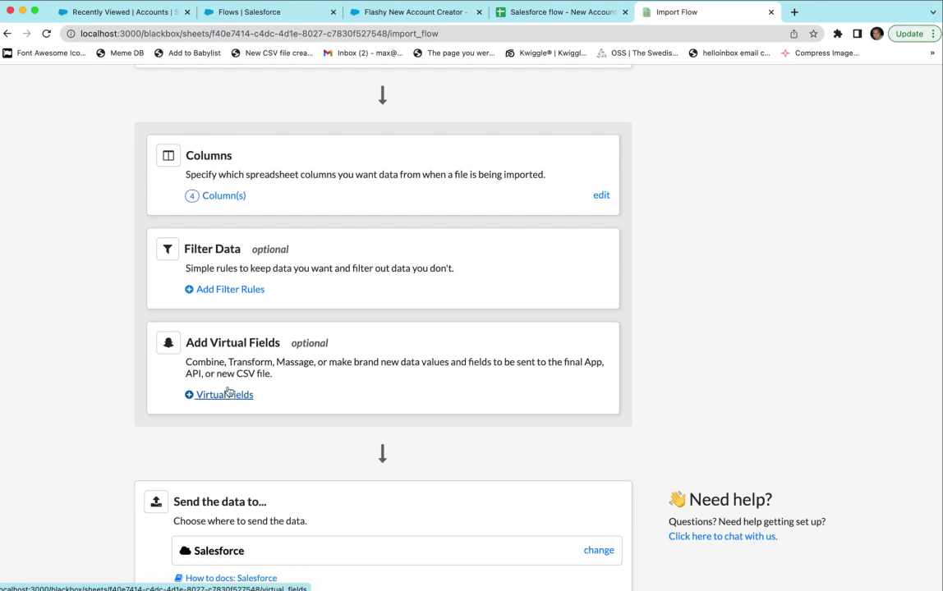
{"action": "left_click_drag", "start_coordinate": [233, 362], "coordinate": [284, 378]}
{"action": "scroll", "coordinate": [285, 377], "scroll_direction": "down", "scroll_amount": 5}
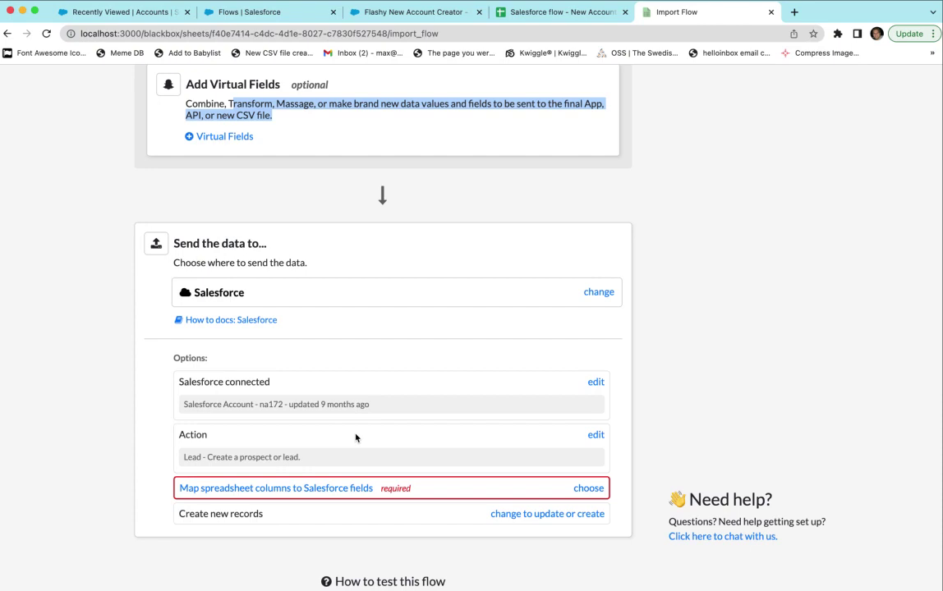
- Set the Salesforce action to trigger an autolaunched Flow and save Flashy New Account Creator as the flow to run
{"action": "left_click", "coordinate": [594, 434]}
{"action": "left_click", "coordinate": [309, 248]}
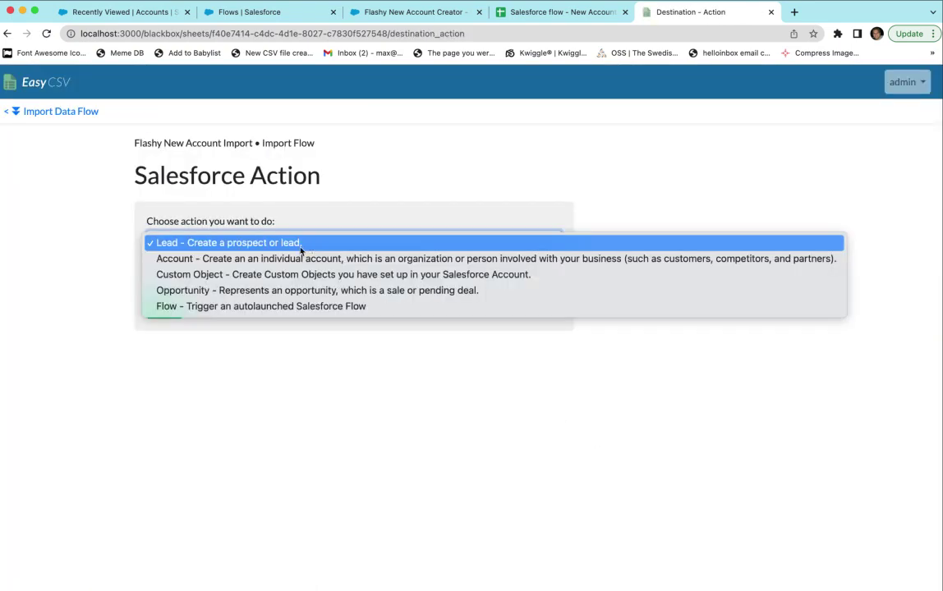
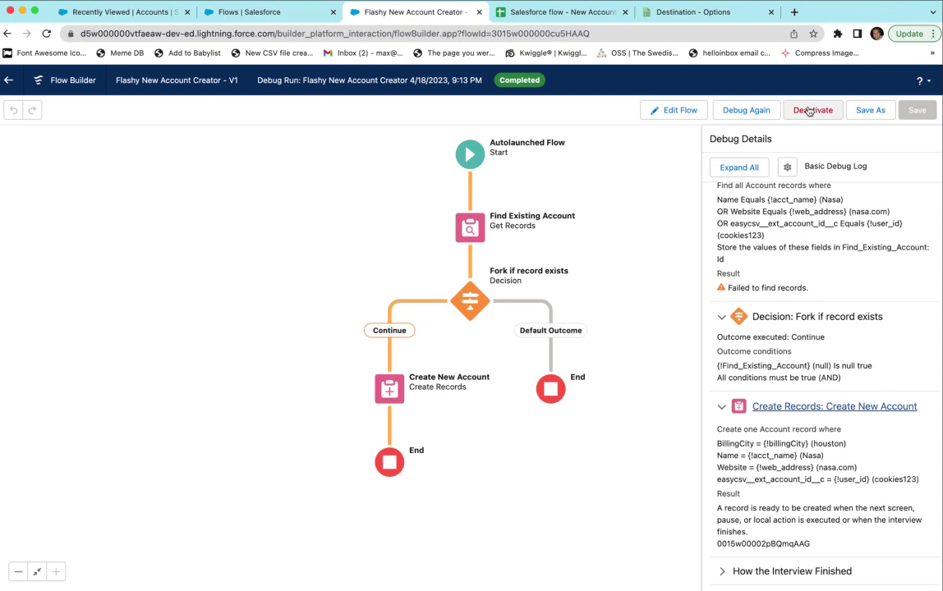
{"action": "left_click", "coordinate": [681, 16]}
{"action": "left_click", "coordinate": [415, 250]}
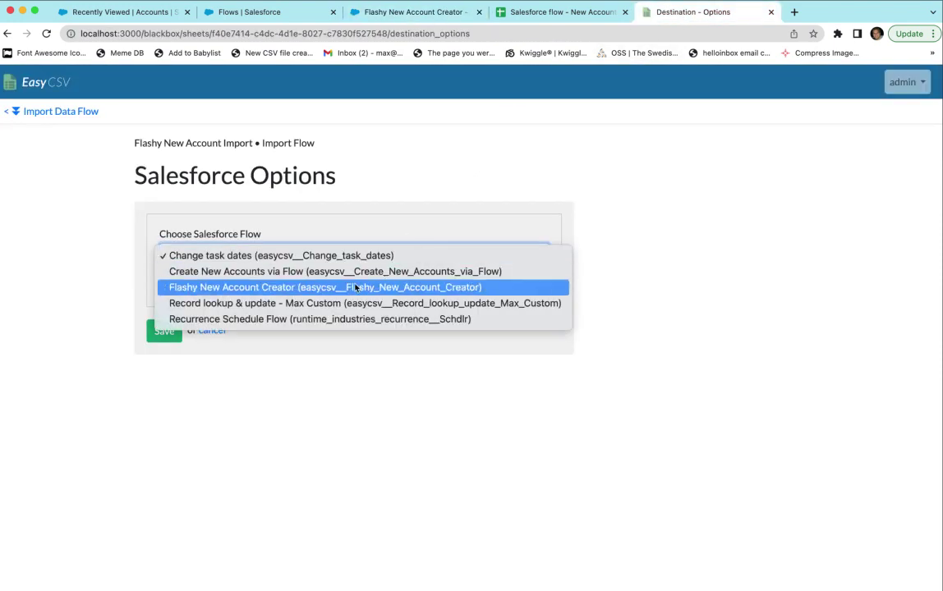
{"action": "left_click", "coordinate": [353, 286]}
{"action": "left_click", "coordinate": [176, 333]}
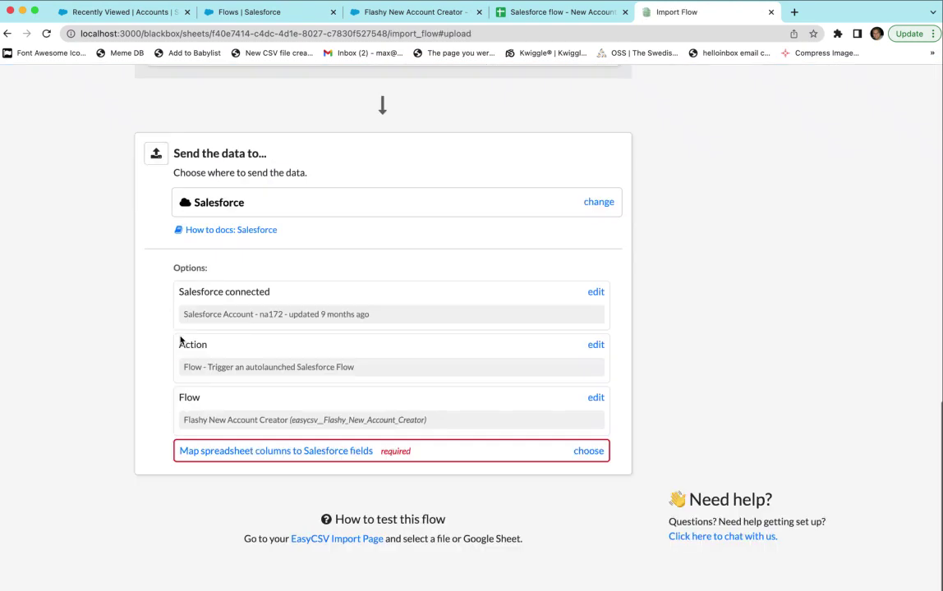
- Open the mapping of spreadsheet columns to Salesforce fields and map acct_name to the name column
{"action": "left_click", "coordinate": [311, 453]}
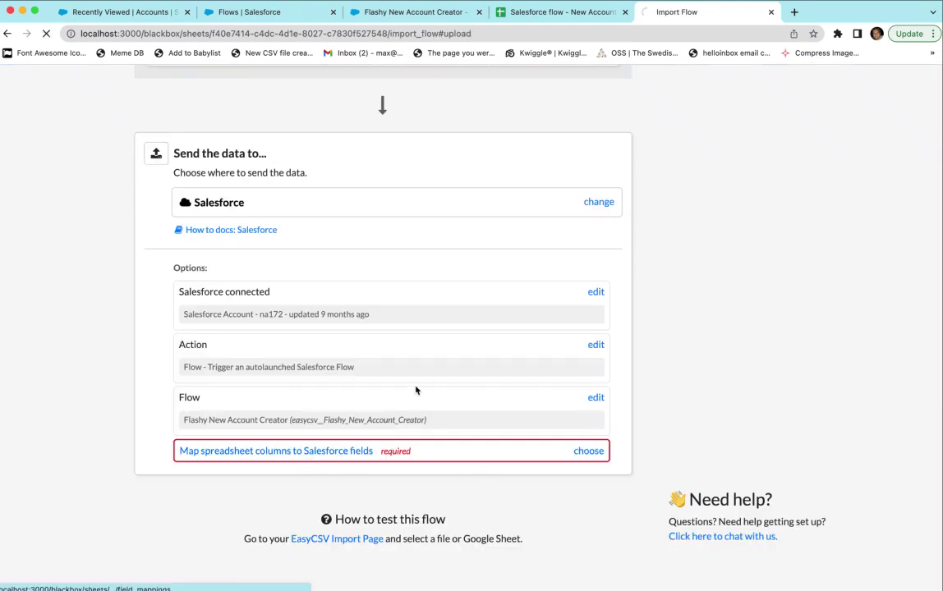
{"action": "left_click", "coordinate": [477, 319]}
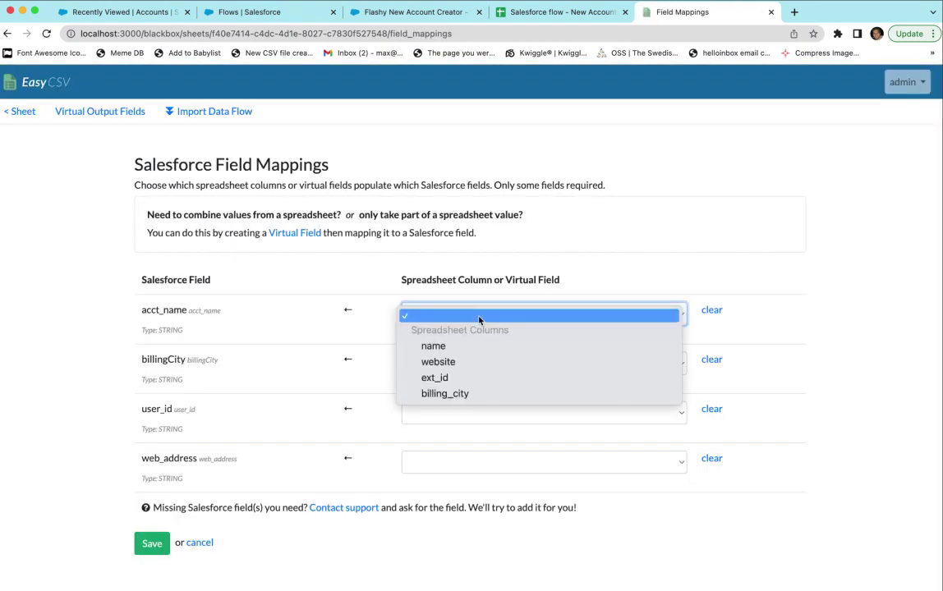
{"action": "left_click", "coordinate": [432, 346]}
- Look over the acct_name, billingCity, user_id and web_address fields offered in the Salesforce field mappings
{"action": "left_click_drag", "start_coordinate": [137, 311], "coordinate": [221, 313]}
{"action": "left_click", "coordinate": [253, 318]}
{"action": "left_click", "coordinate": [188, 360]}
{"action": "left_click_drag", "start_coordinate": [187, 360], "coordinate": [170, 367]}
{"action": "left_click", "coordinate": [158, 410]}
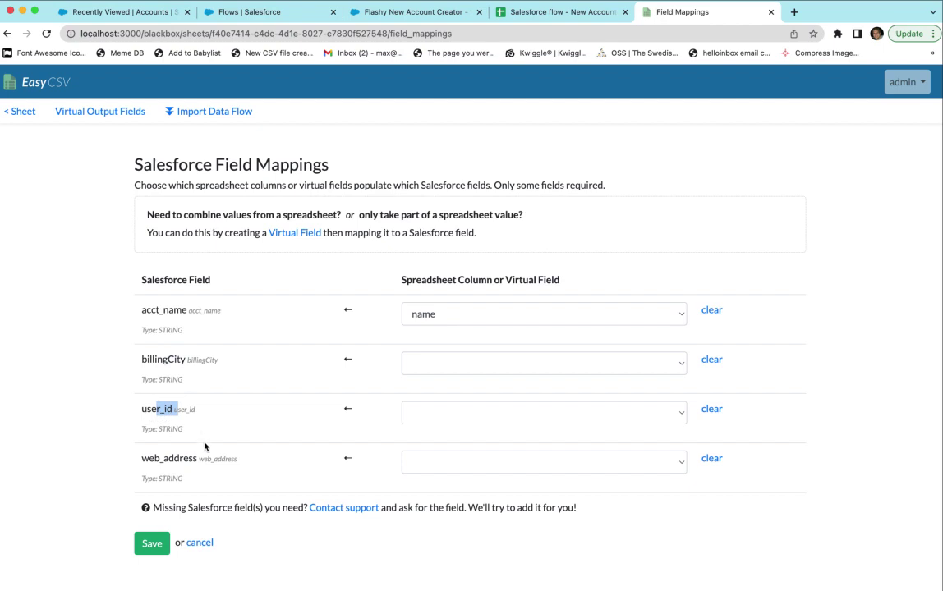
{"action": "left_click_drag", "start_coordinate": [210, 462], "coordinate": [161, 466]}
{"action": "left_click", "coordinate": [281, 487]}
- Switch to the Flashy New Account Creator flow in Salesforce and review the variables used by the Find Existing Account element
{"action": "left_click", "coordinate": [128, 13]}
{"action": "left_click", "coordinate": [228, 12]}
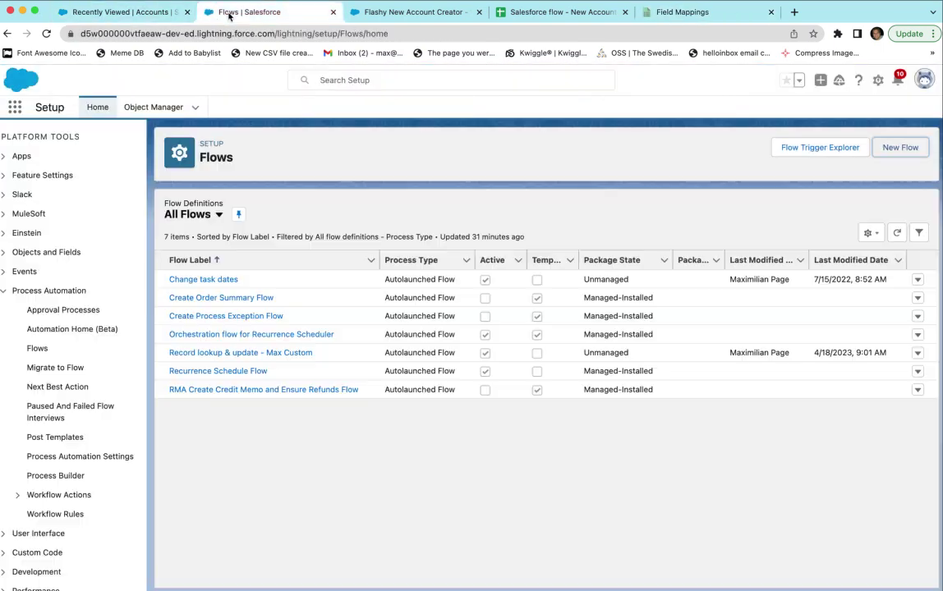
{"action": "left_click", "coordinate": [411, 12]}
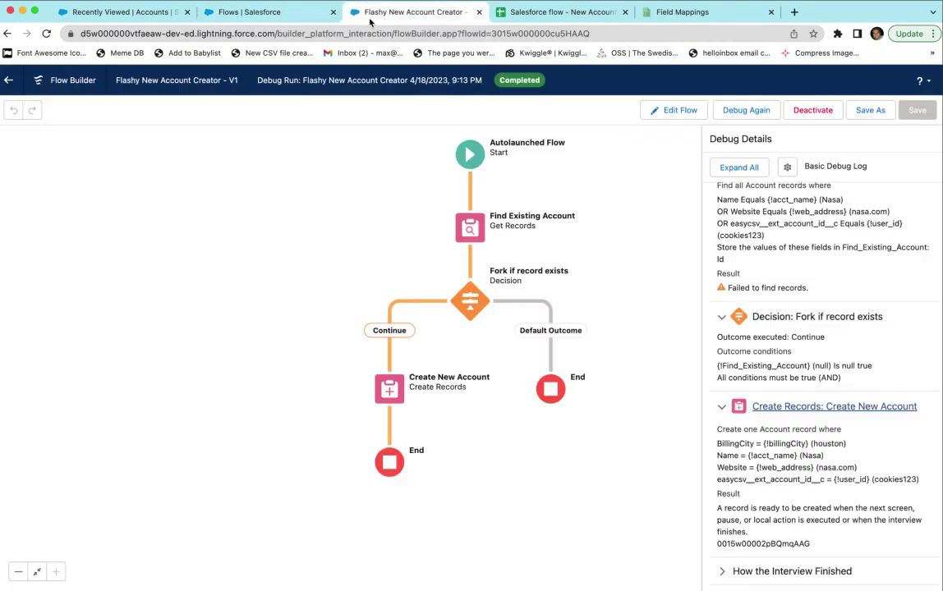
{"action": "left_click", "coordinate": [467, 224]}
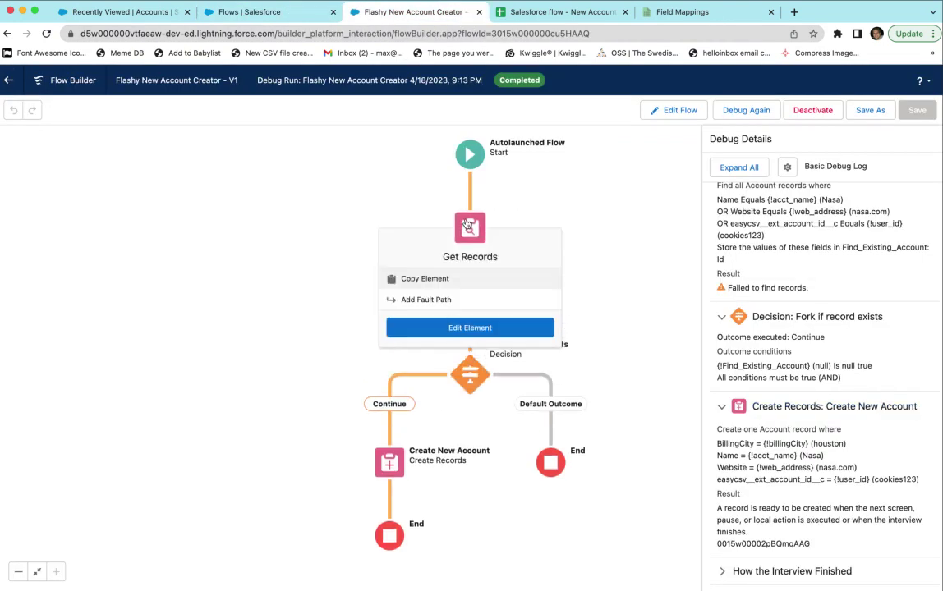
{"action": "left_click", "coordinate": [467, 327]}
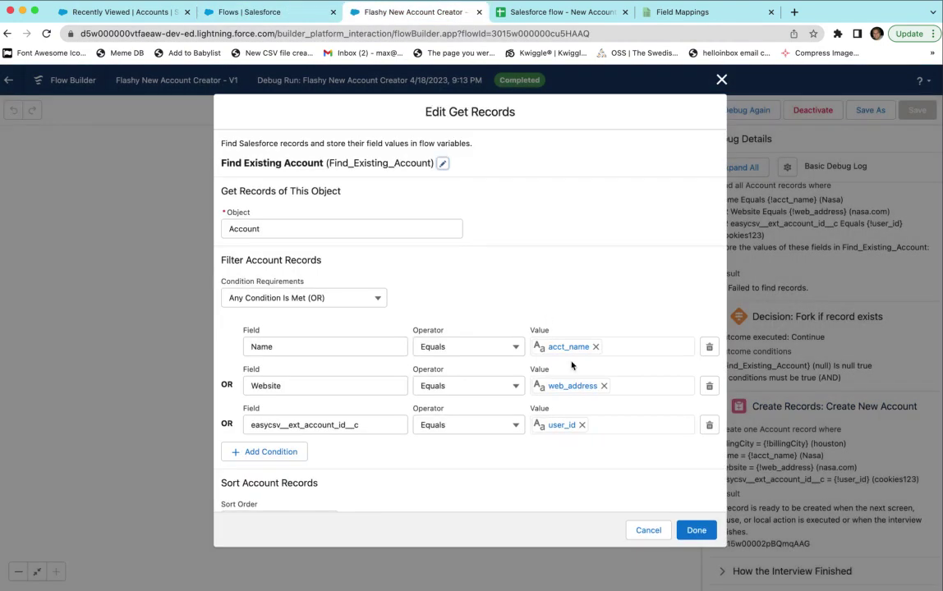
{"action": "left_click", "coordinate": [721, 79]}
- Add BillingCountry to the account fields set by the Create New Account element
{"action": "left_click", "coordinate": [390, 392]}
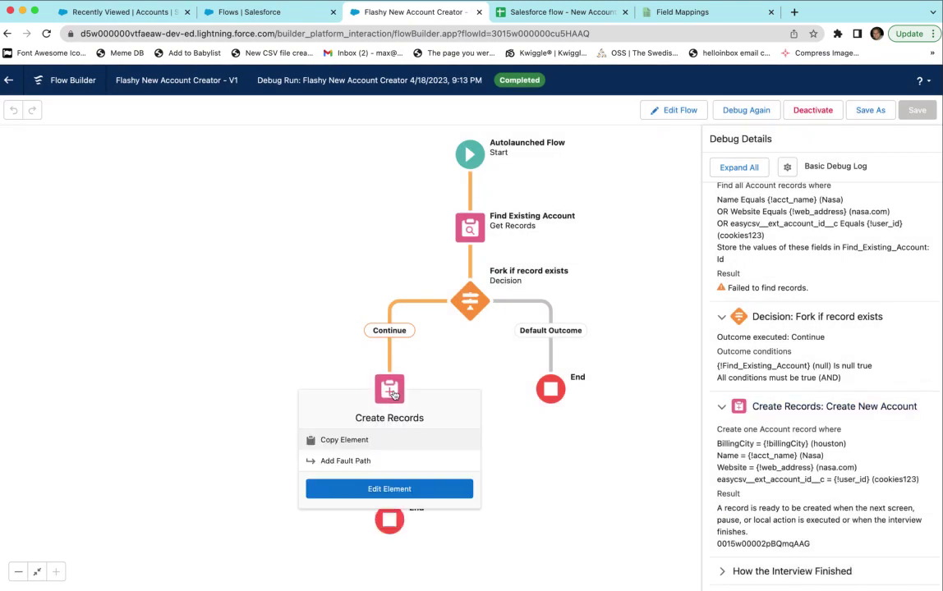
{"action": "left_click", "coordinate": [376, 489]}
{"action": "scroll", "coordinate": [446, 424], "scroll_direction": "down", "scroll_amount": 2}
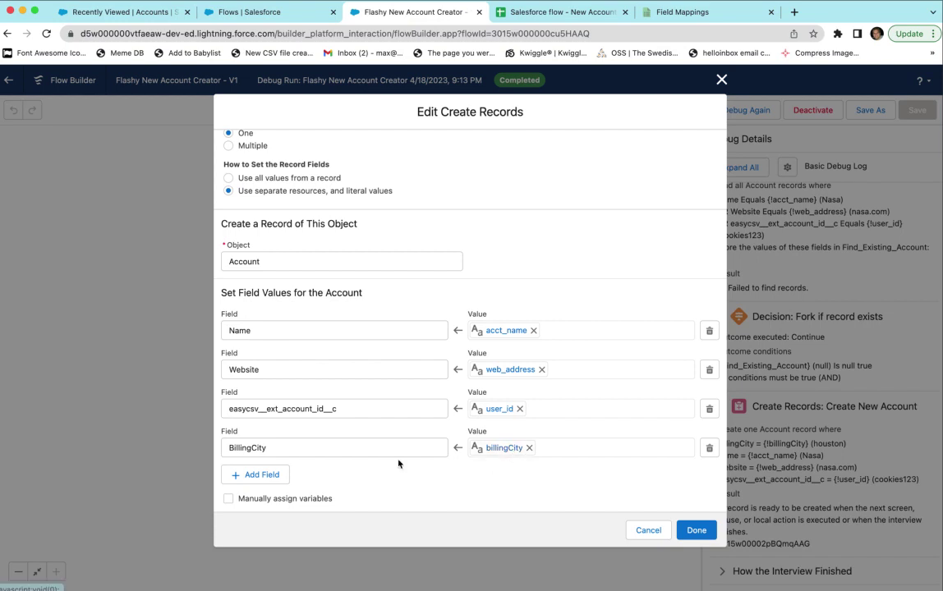
{"action": "left_click", "coordinate": [272, 475]}
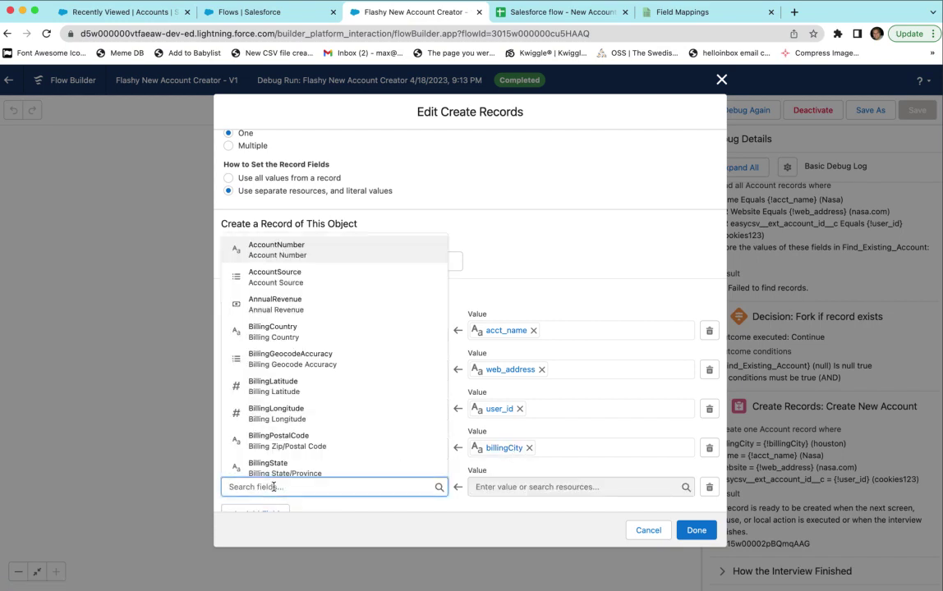
{"action": "type", "text": "B"}
{"action": "key", "text": "BackSpace"}
{"action": "type", "text": "bi"}
{"action": "left_click", "coordinate": [233, 295]}
- Create a Text variable named country, available for input and output, as the value for BillingCountry
{"action": "left_click", "coordinate": [497, 488]}
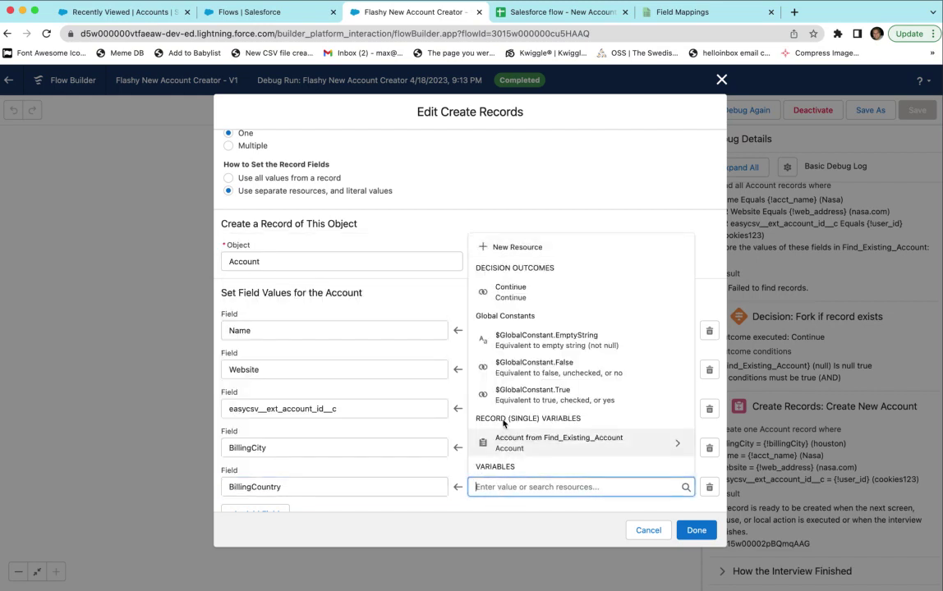
{"action": "left_click", "coordinate": [496, 245]}
{"action": "left_click", "coordinate": [378, 281]}
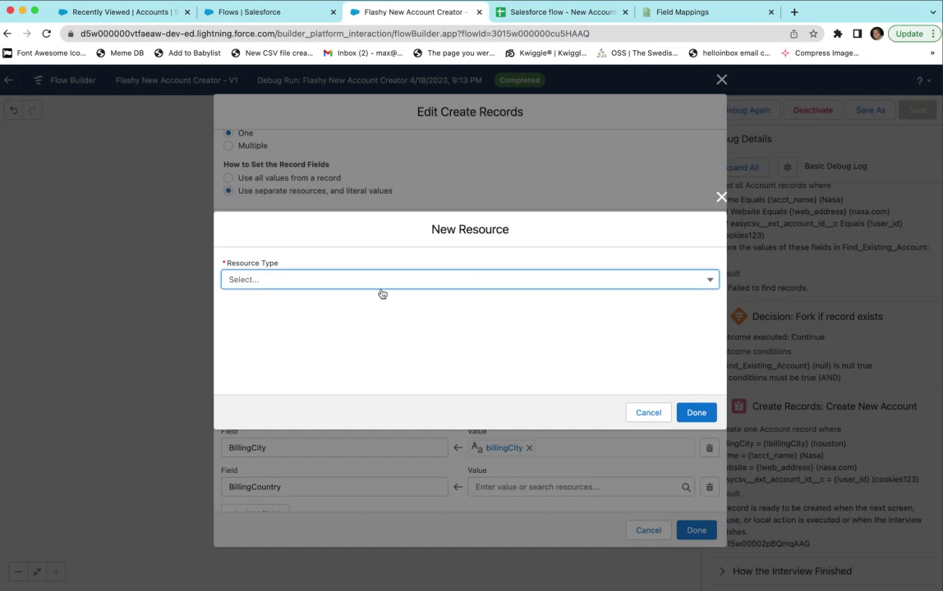
{"action": "left_click", "coordinate": [348, 303]}
{"action": "left_click", "coordinate": [264, 309]}
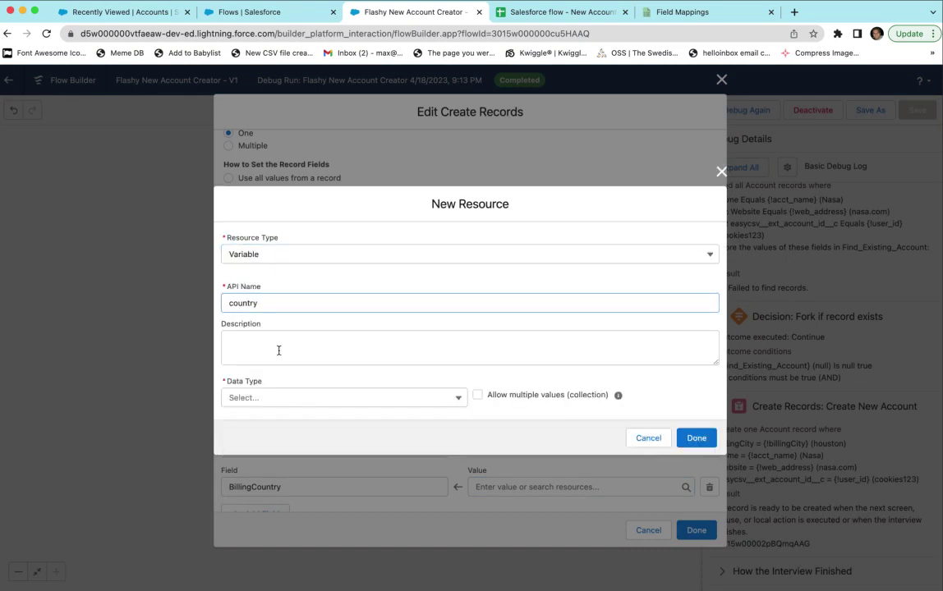
{"action": "left_click", "coordinate": [295, 398]}
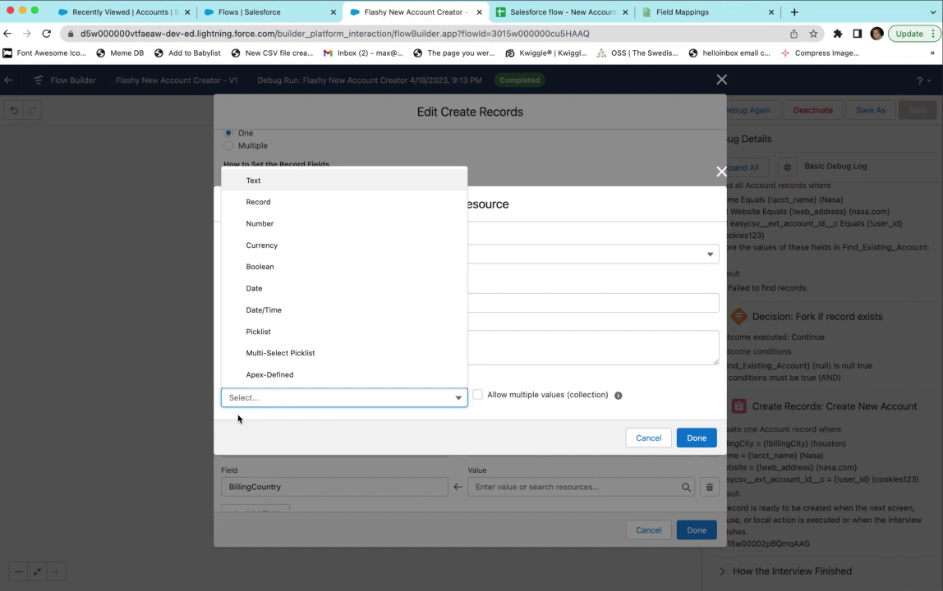
{"action": "left_click", "coordinate": [274, 181]}
{"action": "left_click", "coordinate": [301, 428]}
{"action": "left_click", "coordinate": [295, 442]}
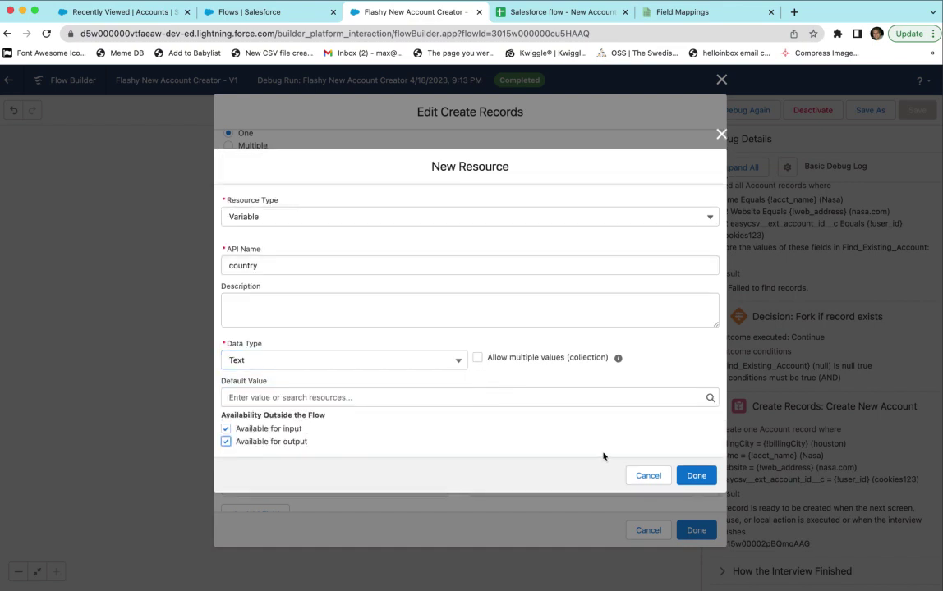
{"action": "left_click", "coordinate": [697, 477]}
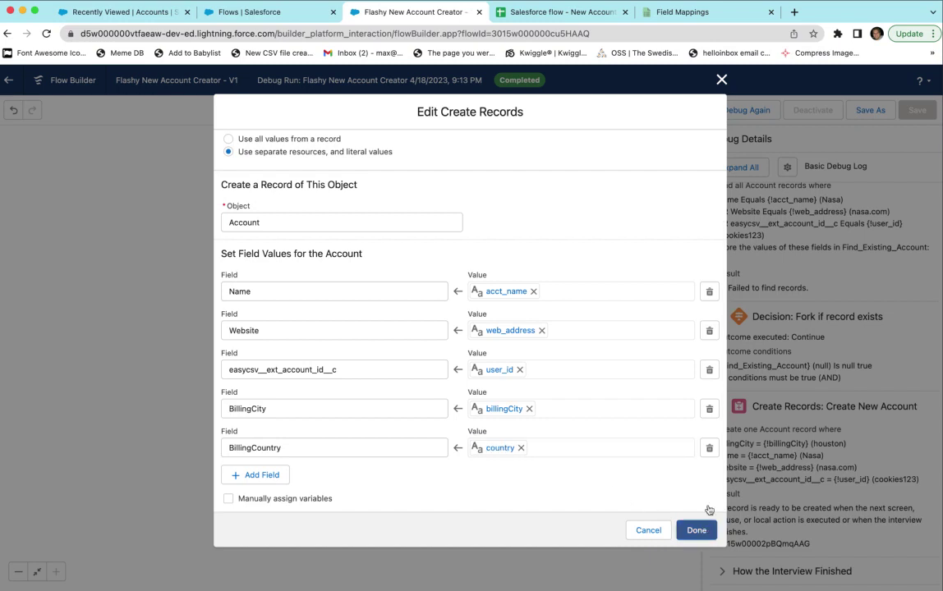
- Apply the Create New Account changes and save Flashy New Account Creator as a new version
{"action": "left_click", "coordinate": [708, 530]}
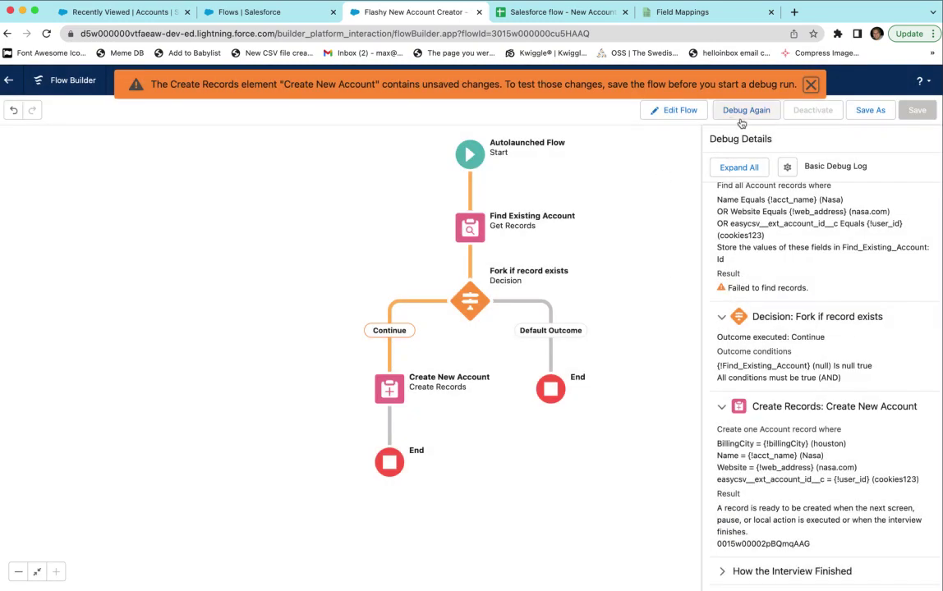
{"action": "left_click", "coordinate": [870, 109]}
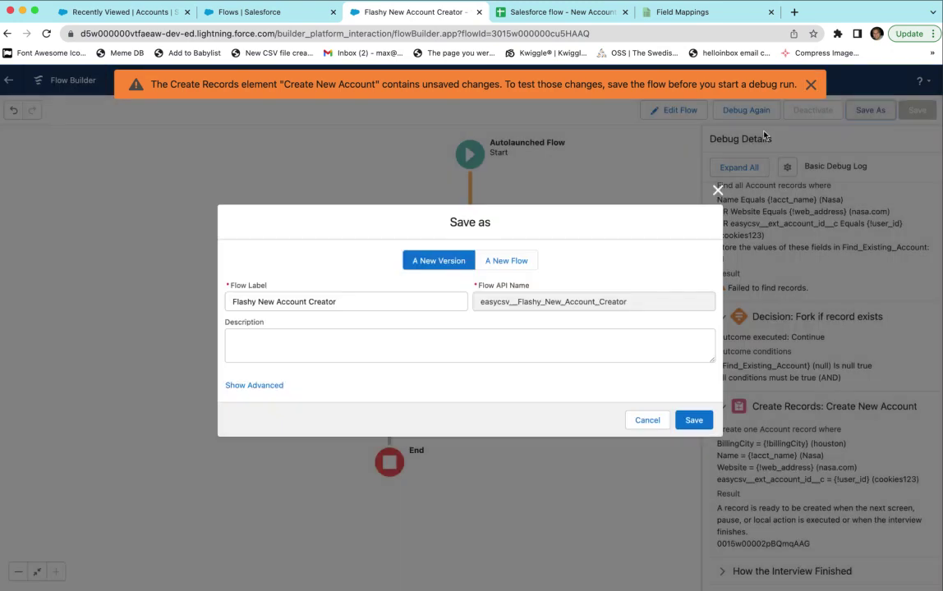
{"action": "left_click", "coordinate": [695, 421]}
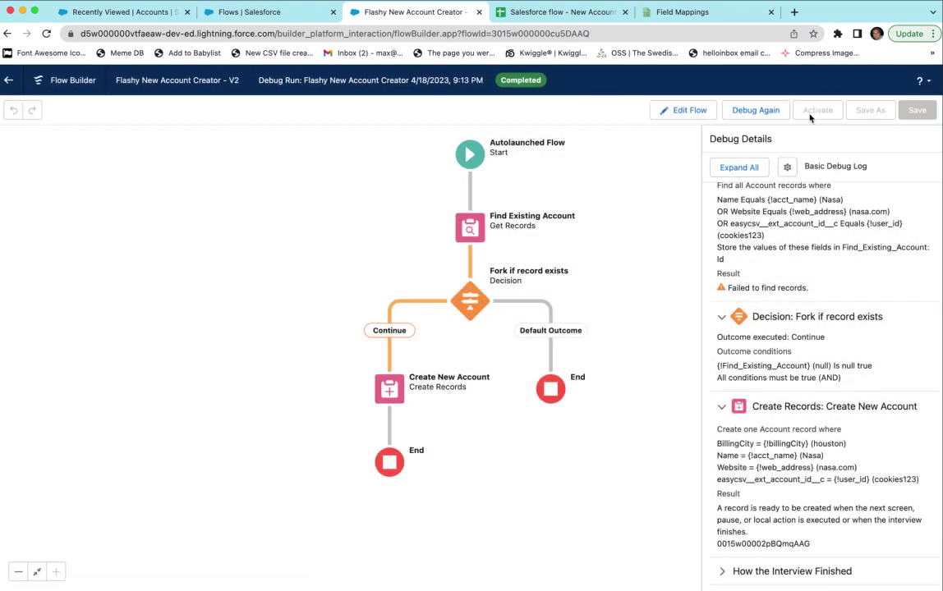
- Switch to EasyCSV and reload the Salesforce field mappings to check for the country variable
{"action": "left_click", "coordinate": [694, 13]}
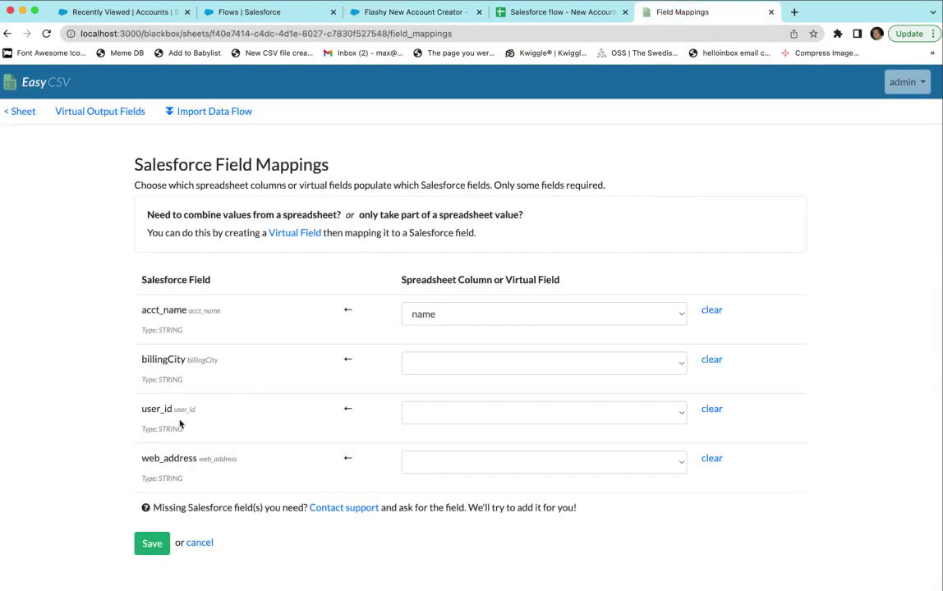
{"action": "left_click", "coordinate": [46, 32]}
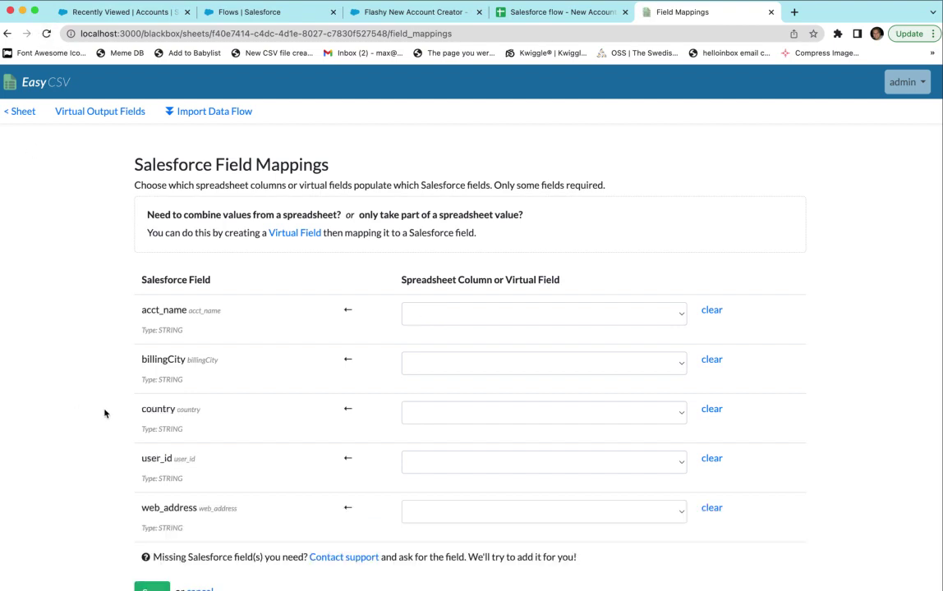
{"action": "double_click", "coordinate": [148, 411]}
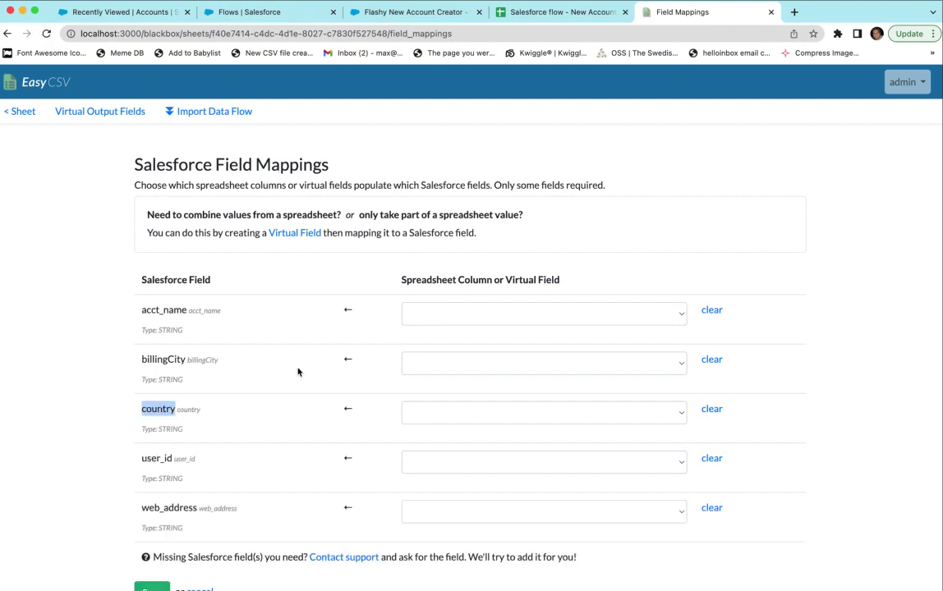
- Map acct_name to the name column and billingCity to the billing_city column
{"action": "left_click", "coordinate": [411, 317]}
{"action": "left_click", "coordinate": [423, 352]}
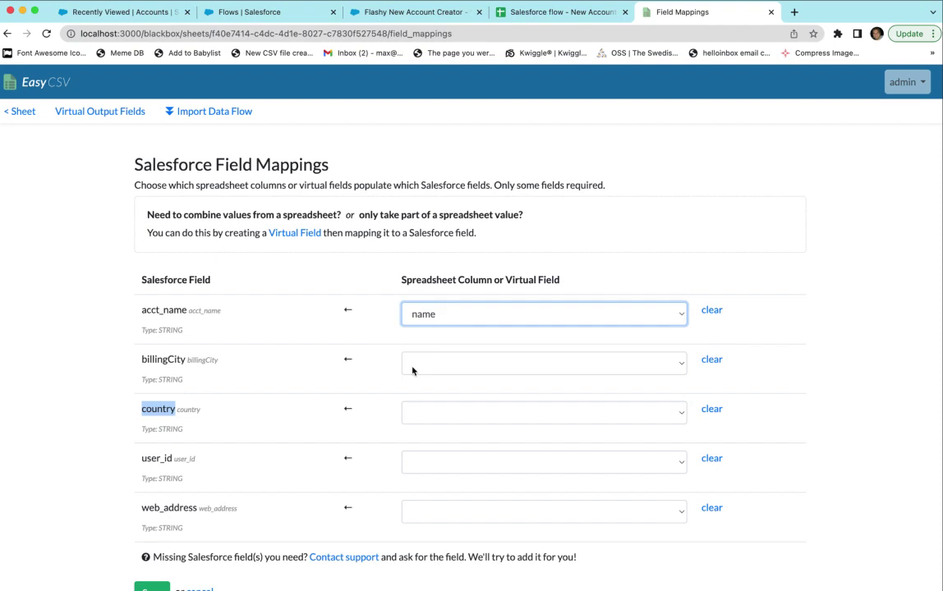
{"action": "left_click", "coordinate": [412, 366]}
{"action": "left_click", "coordinate": [438, 444]}
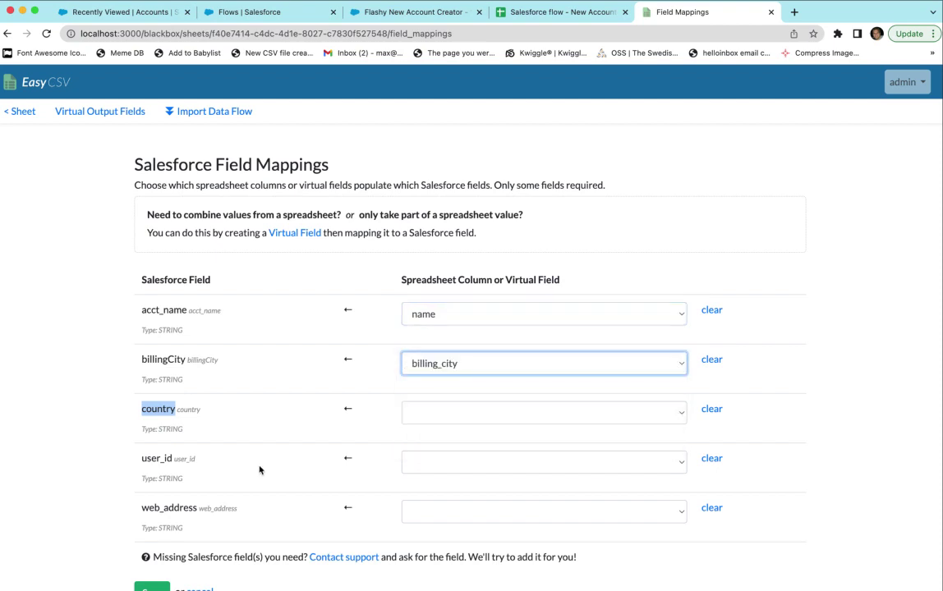
- Check the column headers in the Google Sheet and map the user_id field to the ext_id column
{"action": "left_click", "coordinate": [544, 14]}
{"action": "left_click", "coordinate": [688, 12]}
{"action": "left_click", "coordinate": [415, 465]}
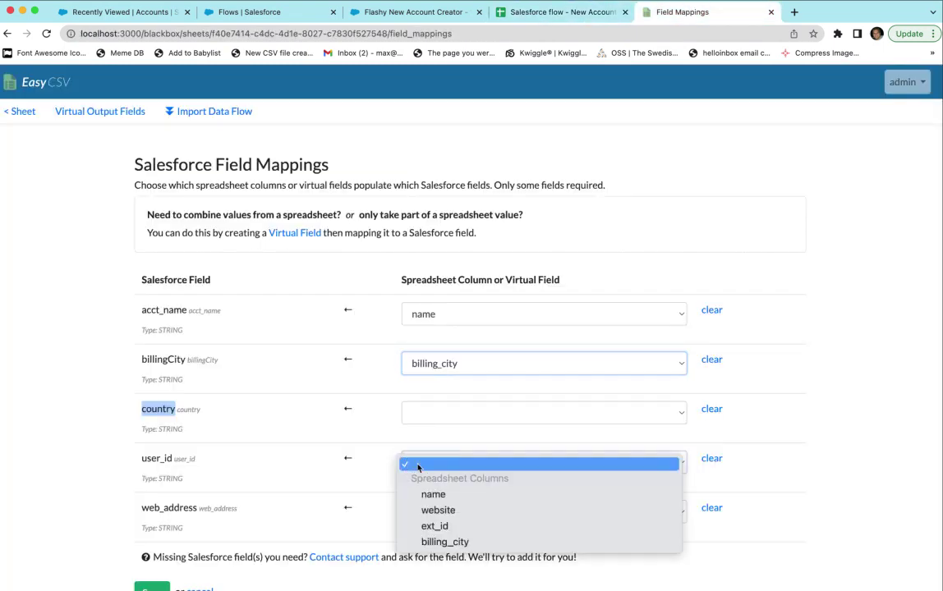
{"action": "left_click", "coordinate": [443, 533]}
- Map the web_address field to the website column and save the Salesforce field mappings
{"action": "left_click", "coordinate": [547, 11]}
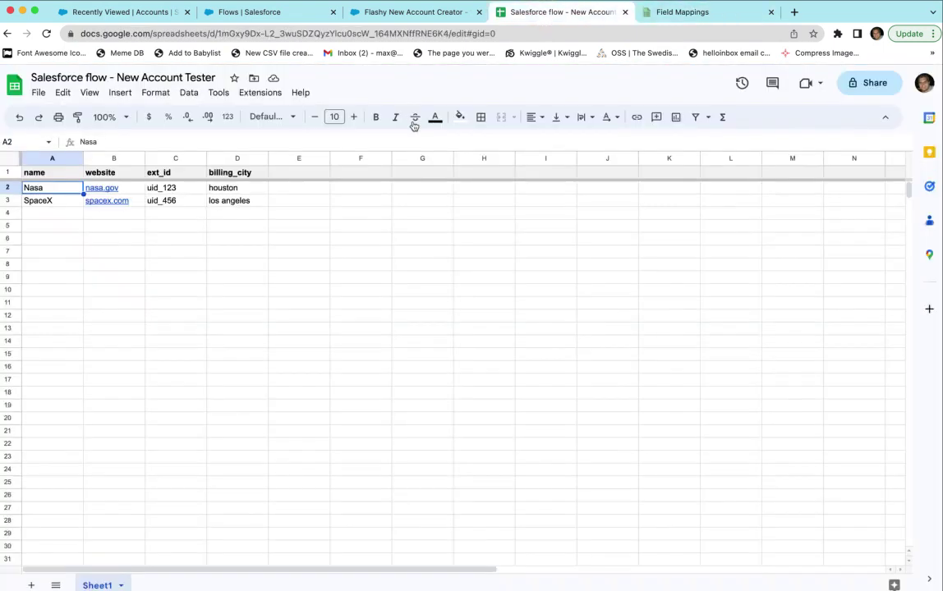
{"action": "left_click", "coordinate": [699, 23]}
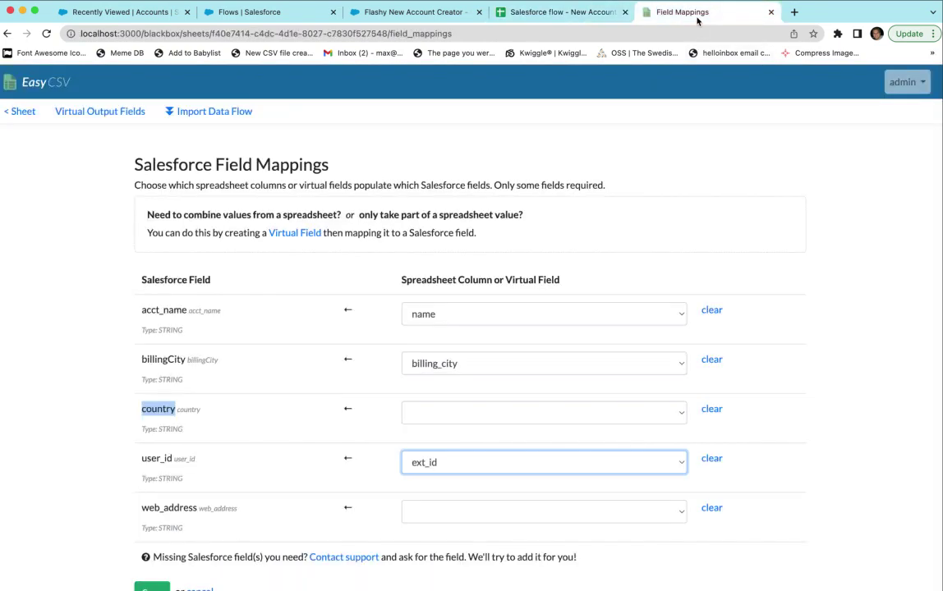
{"action": "left_click", "coordinate": [430, 514]}
{"action": "left_click", "coordinate": [435, 558]}
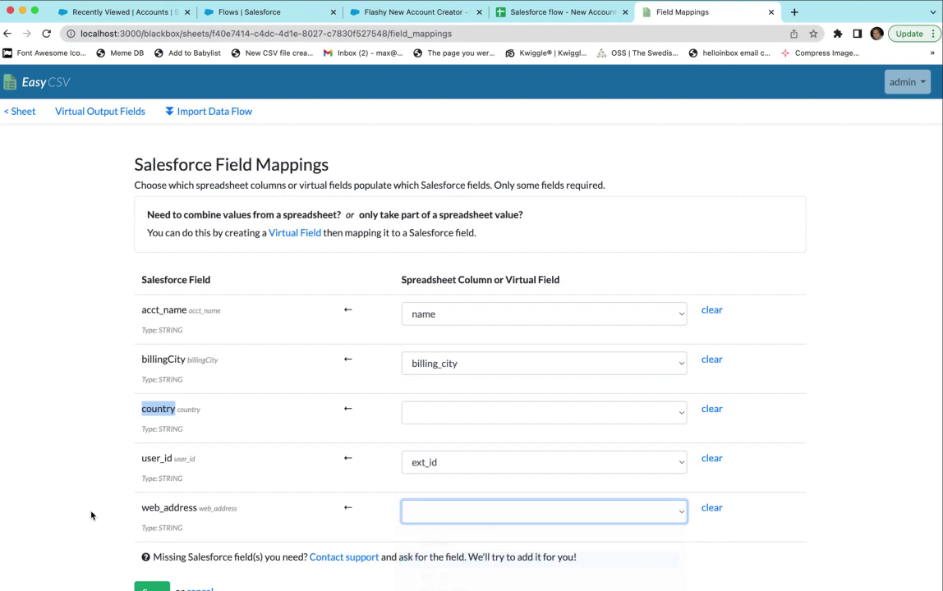
{"action": "left_click", "coordinate": [148, 588]}
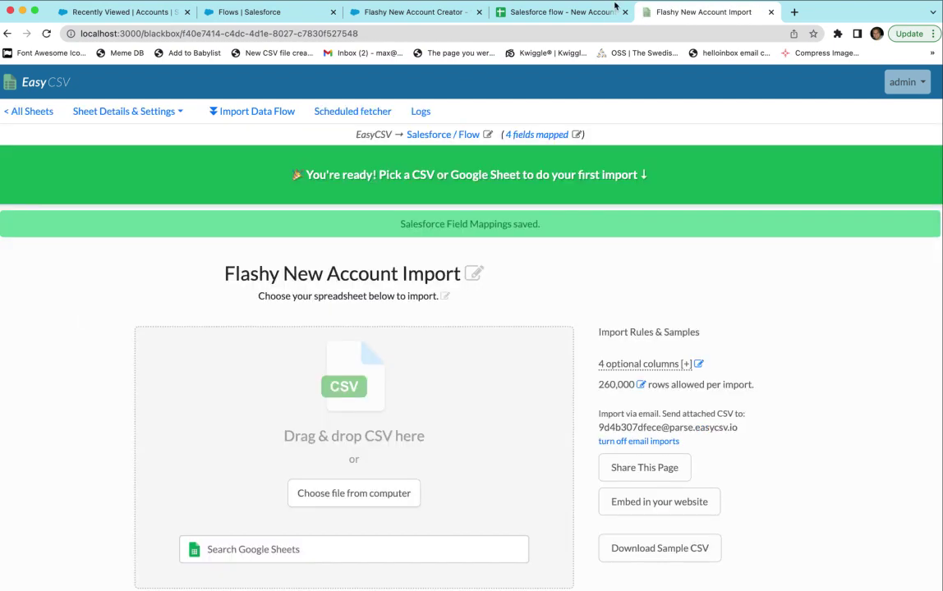
- Check the source Google Sheet and return to the Google Sheets search on the Flashy New Account Import page
{"action": "left_click", "coordinate": [508, 15]}
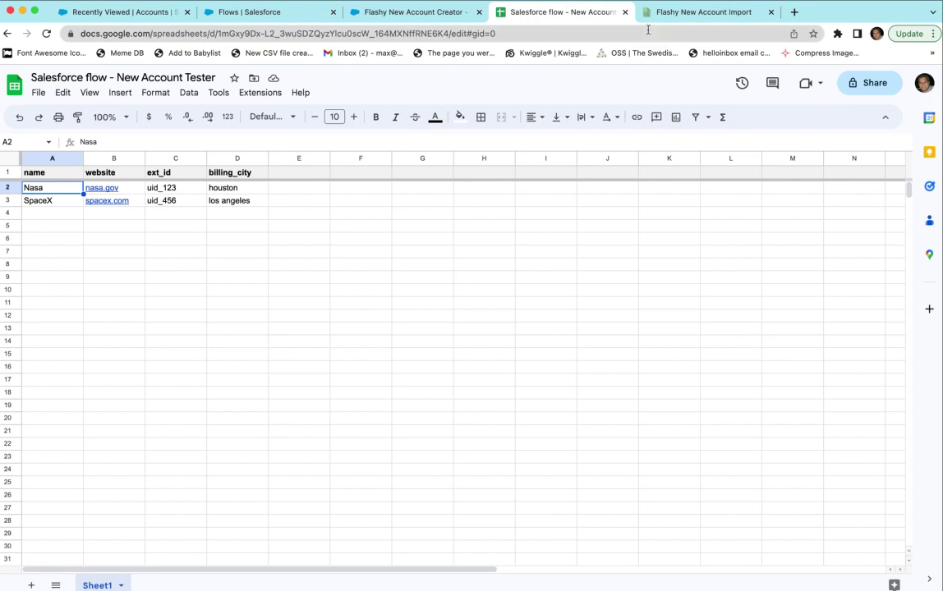
{"action": "left_click", "coordinate": [690, 12]}
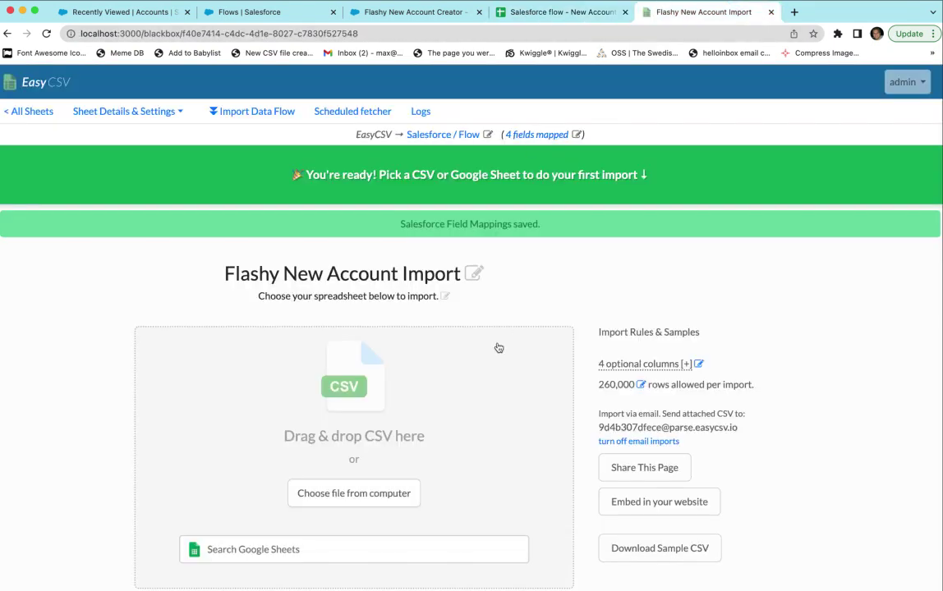
{"action": "left_click", "coordinate": [392, 546]}
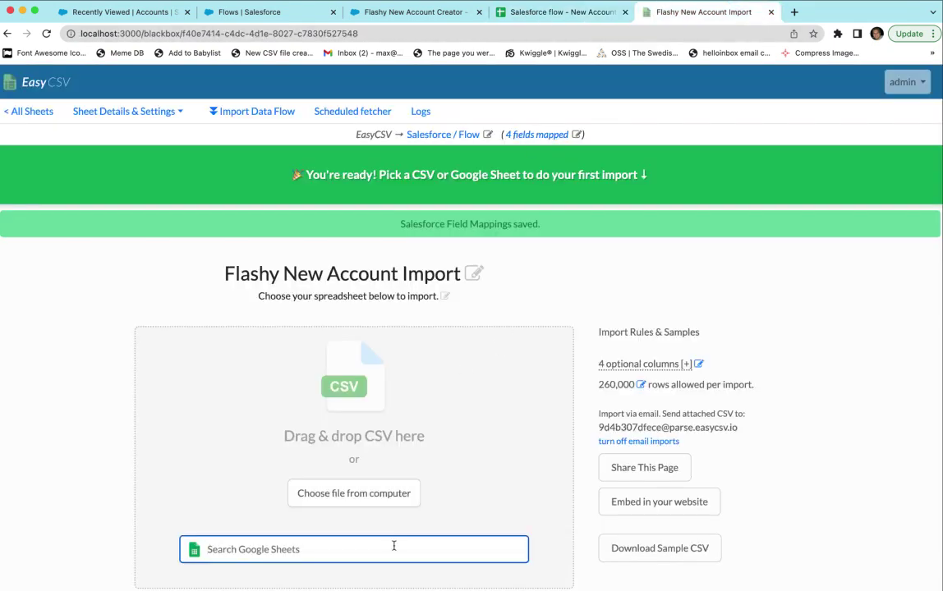
- Review the e-mail import address and the scheduled fetcher's timing and file source options, and return to the import page
{"action": "scroll", "coordinate": [770, 428], "scroll_direction": "right", "scroll_amount": 1}
{"action": "left_click_drag", "start_coordinate": [731, 428], "coordinate": [587, 429]}
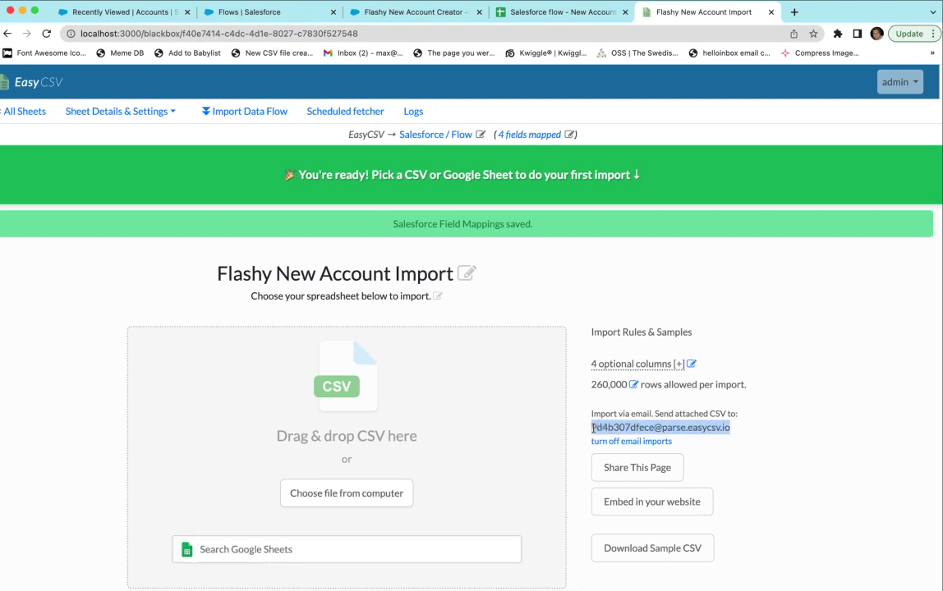
{"action": "left_click", "coordinate": [323, 107]}
{"action": "scroll", "coordinate": [221, 336], "scroll_direction": "down", "scroll_amount": 5}
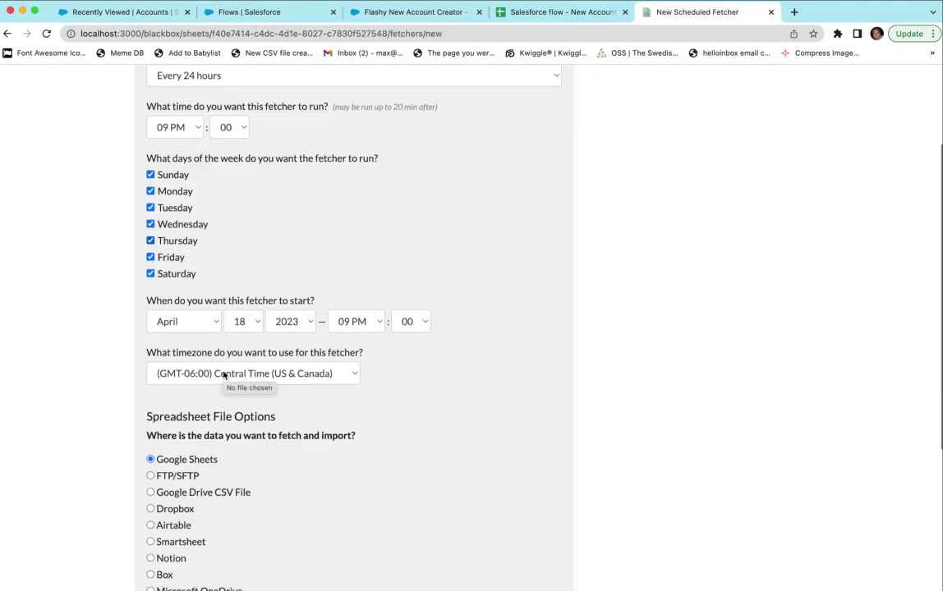
{"action": "left_click", "coordinate": [7, 34]}
{"action": "scroll", "coordinate": [112, 345], "scroll_direction": "down", "scroll_amount": 1}
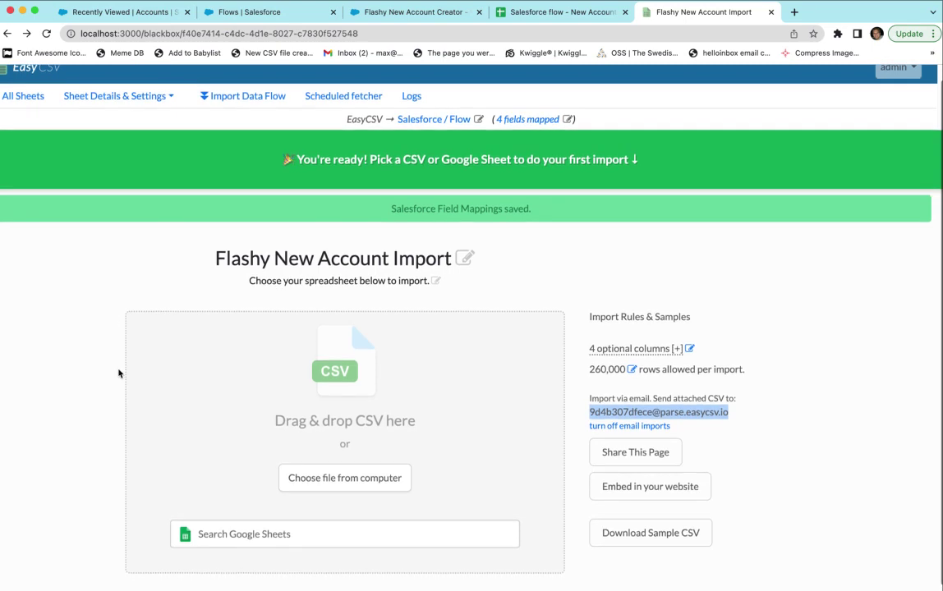
- Search Google Sheets for "salesforce flow" and choose Salesforce flow - New Account Tester as the file to import
{"action": "left_click", "coordinate": [298, 534]}
{"action": "type", "text": "salesfor"}
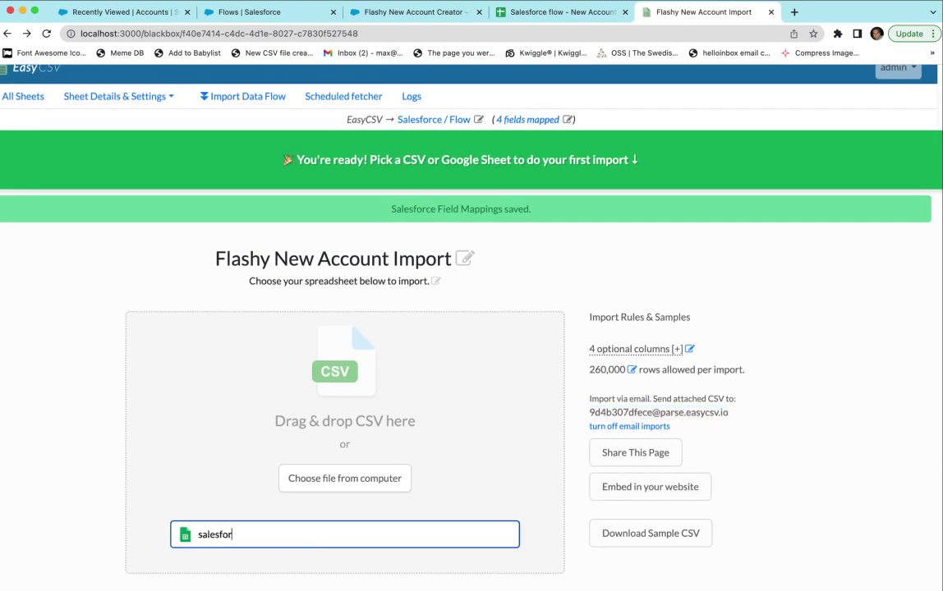
{"action": "type", "text": "ce flow"}
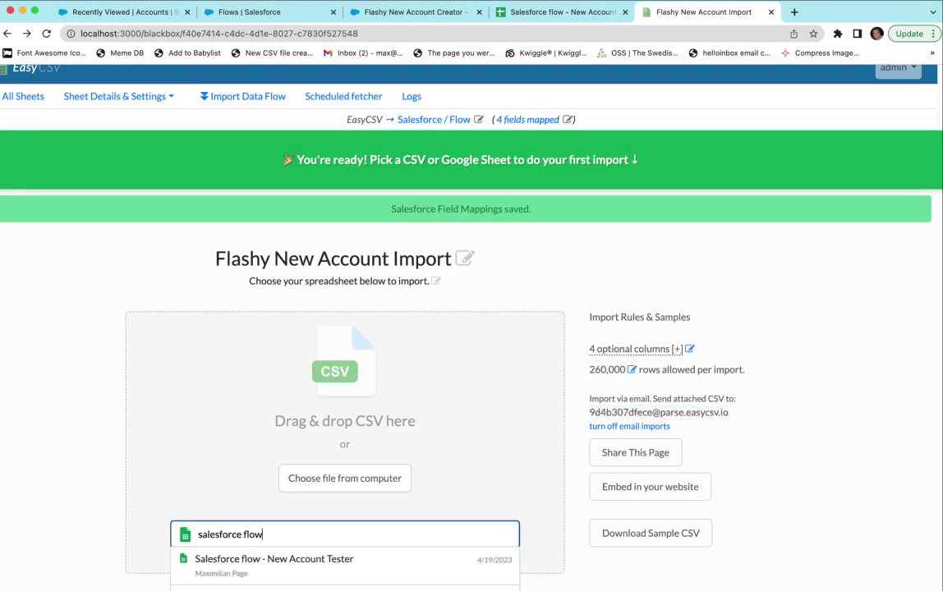
{"action": "left_click", "coordinate": [316, 565]}
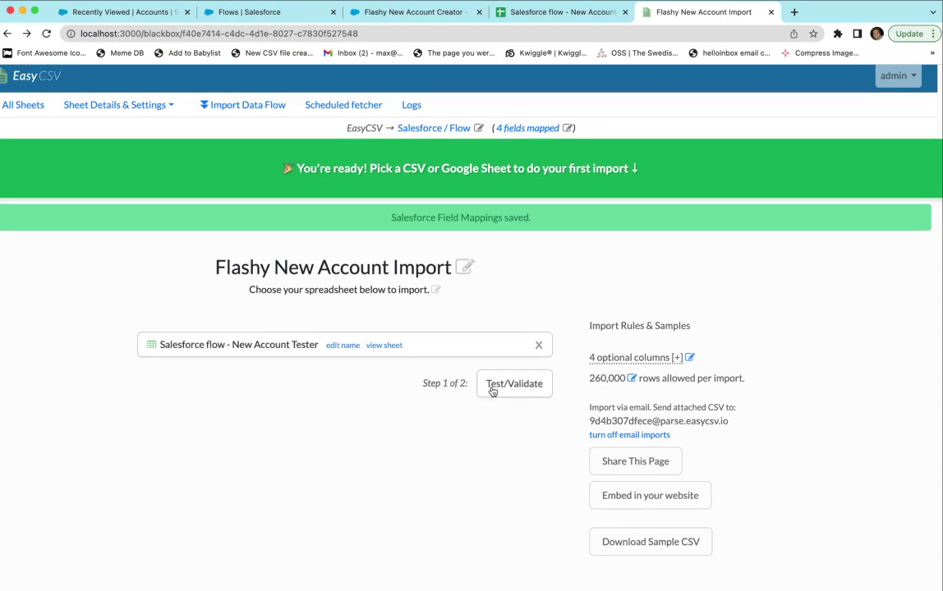
- Validate and import the chosen sheet, and open its import status report
{"action": "left_click", "coordinate": [491, 395]}
{"action": "left_click", "coordinate": [500, 393]}
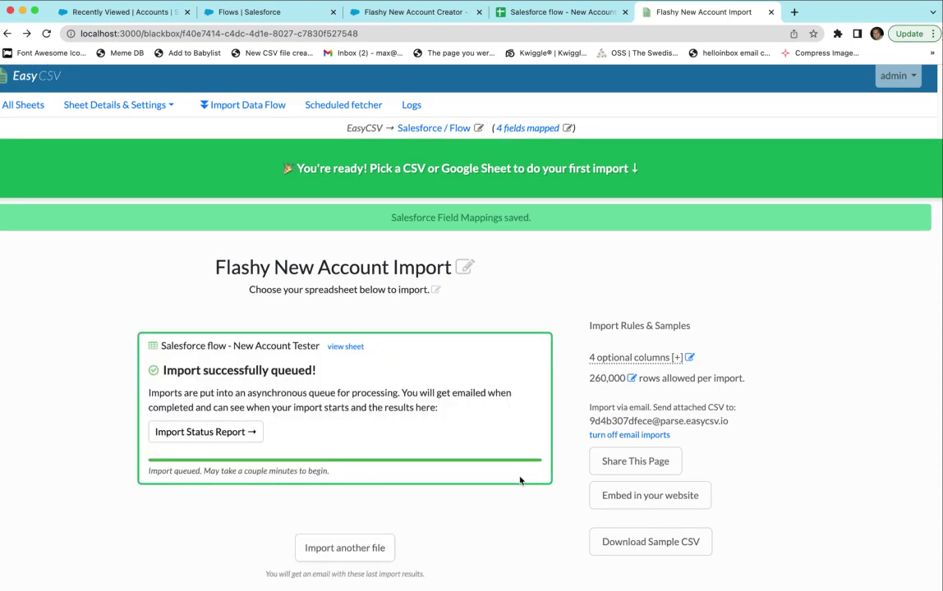
{"action": "left_click", "coordinate": [234, 440]}
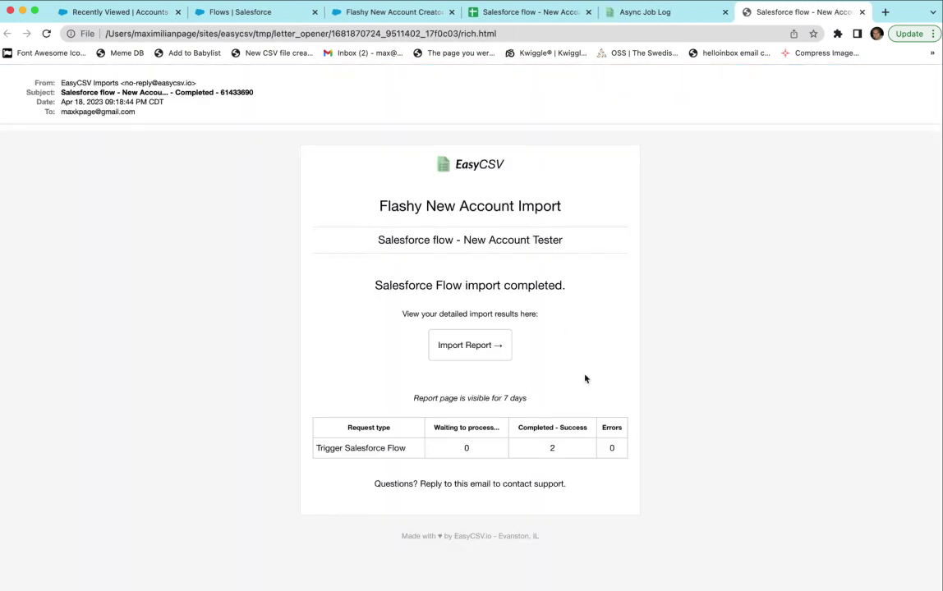
- Review the success count in the import completion e-mail, close it and refresh the Async Job Log
{"action": "double_click", "coordinate": [553, 447]}
{"action": "left_click", "coordinate": [862, 12]}
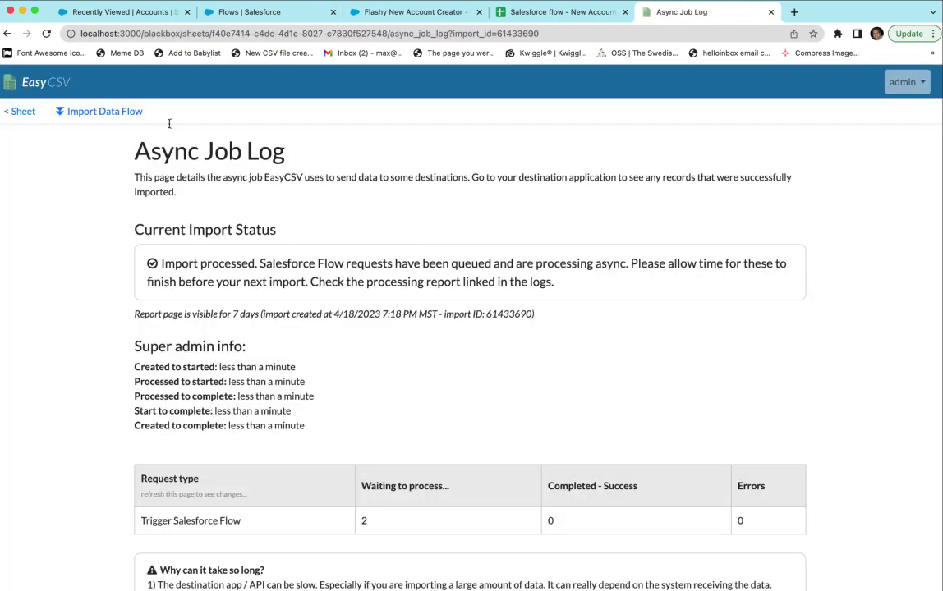
{"action": "left_click", "coordinate": [46, 34]}
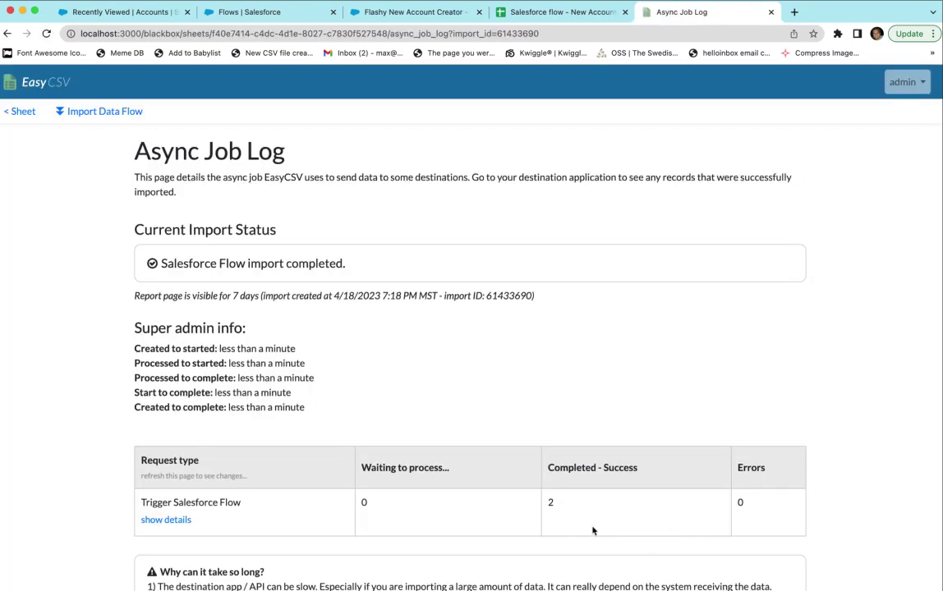
- Show the Trigger Salesforce Flow request details and examine the data sent for Request 1
{"action": "left_click", "coordinate": [164, 520]}
{"action": "scroll", "coordinate": [311, 416], "scroll_direction": "down", "scroll_amount": 4}
{"action": "left_click", "coordinate": [312, 415]}
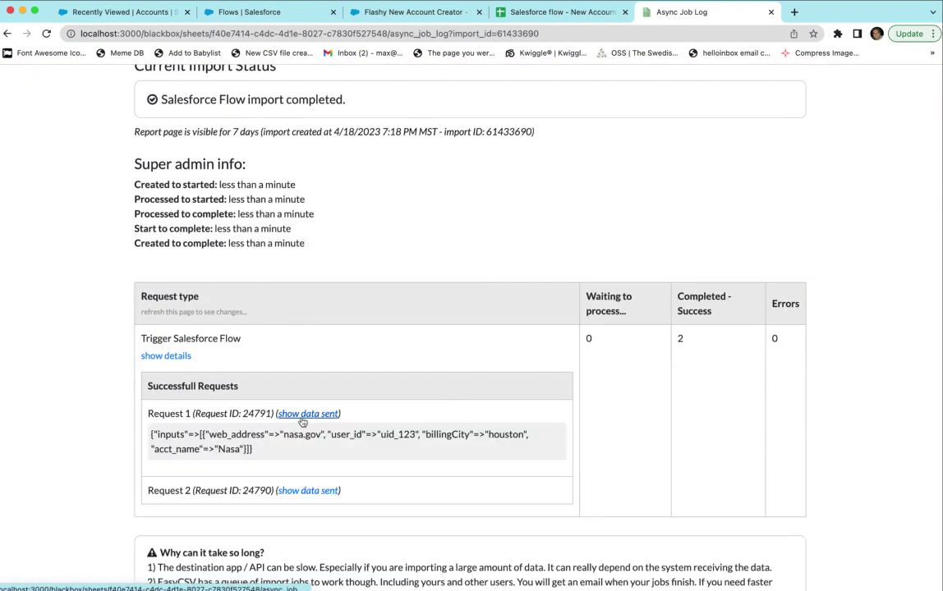
{"action": "triple_click", "coordinate": [249, 441]}
- Return to the Flashy New Account Import page and check the result in its import logs
{"action": "scroll", "coordinate": [249, 441], "scroll_direction": "up", "scroll_amount": 4}
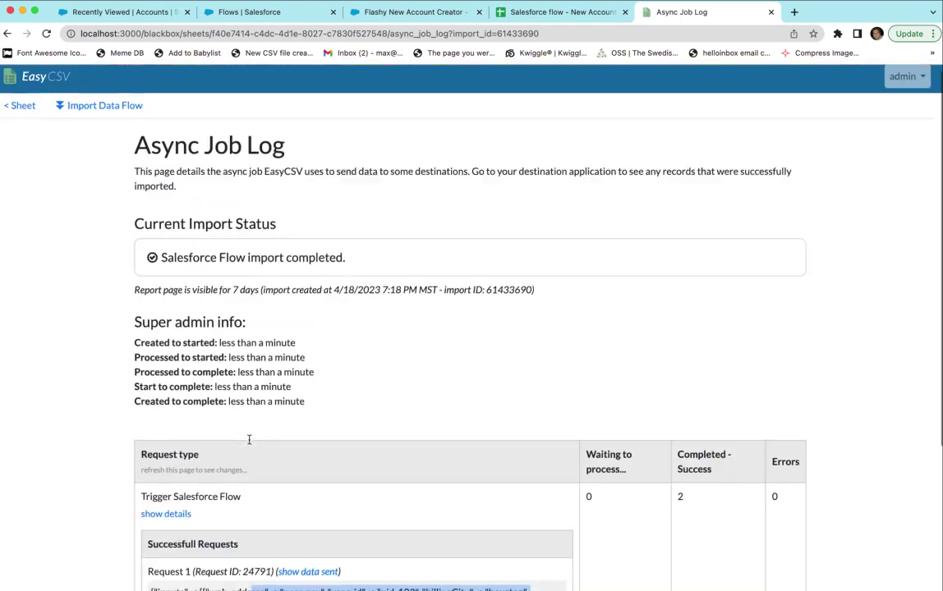
{"action": "left_click", "coordinate": [23, 112]}
{"action": "scroll", "coordinate": [131, 238], "scroll_direction": "down", "scroll_amount": 3}
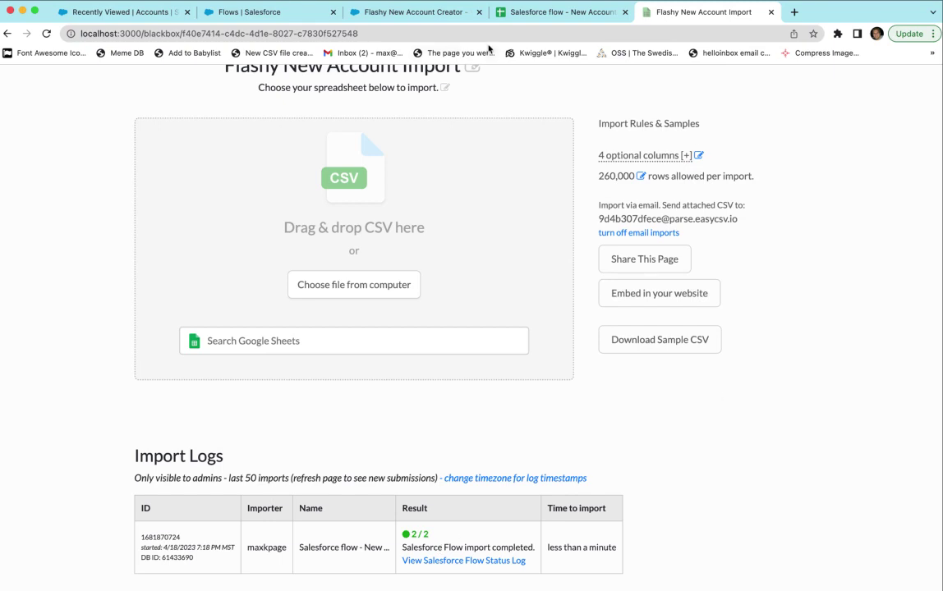
- Switch to Salesforce, refresh the Accounts list and open the Nasa account's details to check the imported values
{"action": "left_click", "coordinate": [143, 15]}
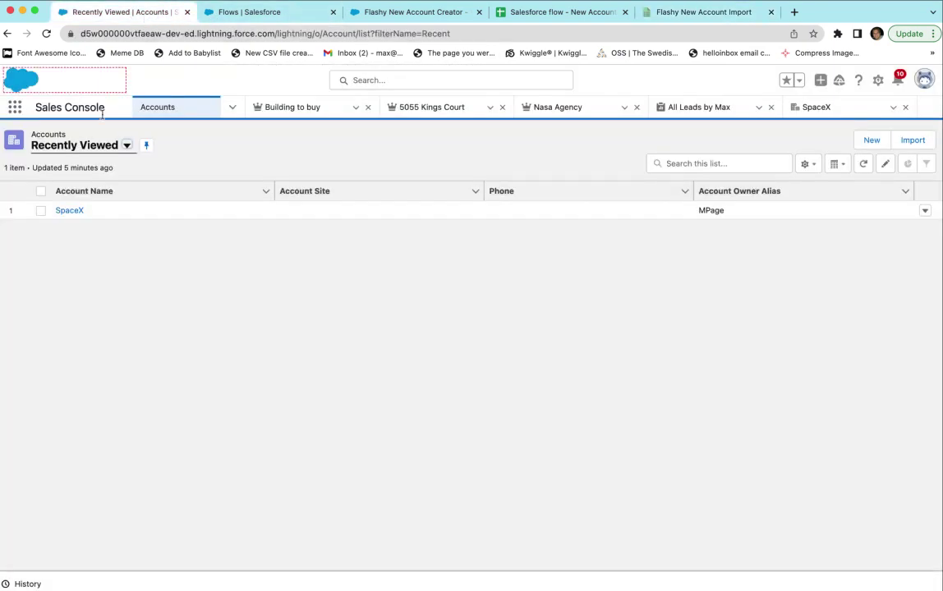
{"action": "left_click", "coordinate": [46, 34]}
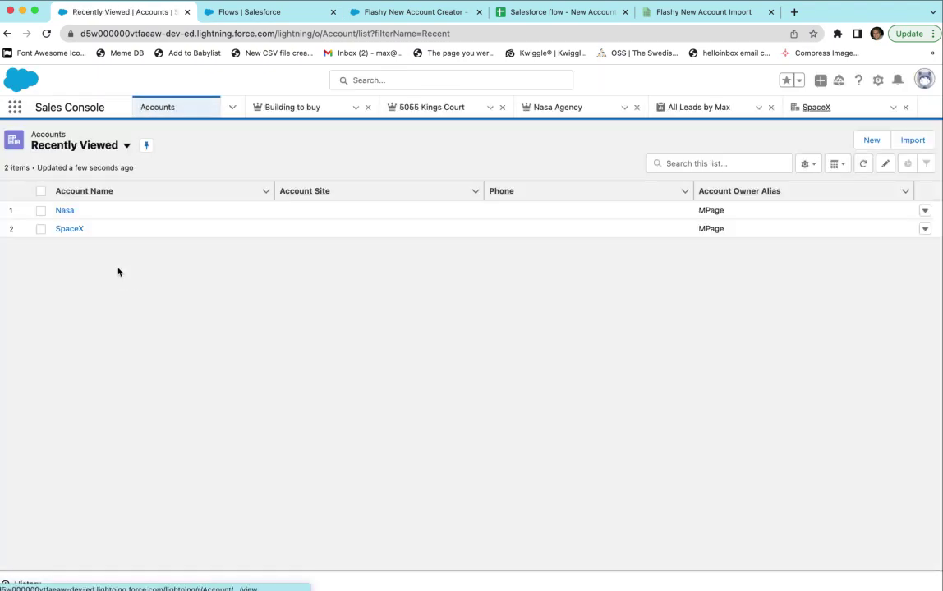
{"action": "left_click", "coordinate": [69, 211]}
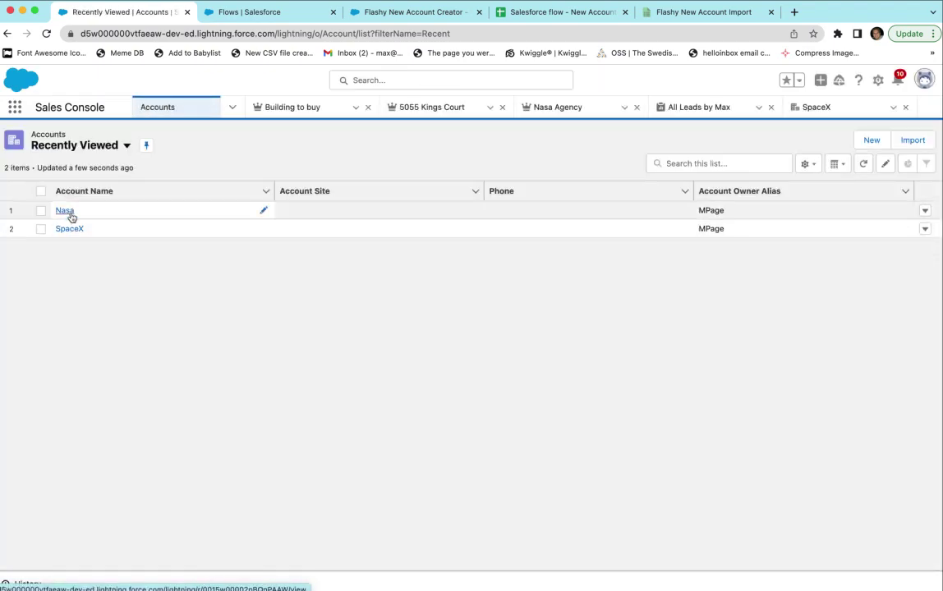
{"action": "left_click", "coordinate": [415, 147]}
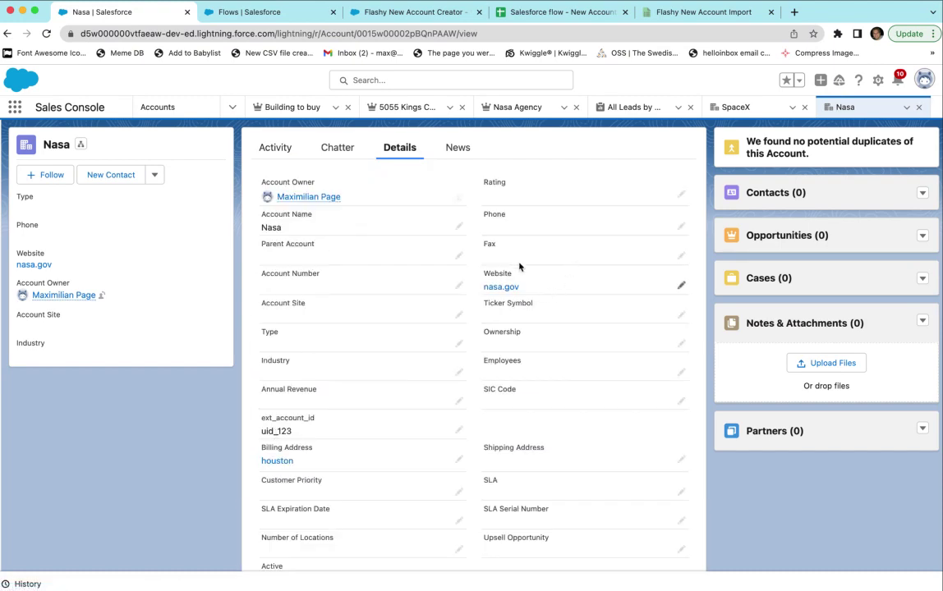
- Switch to the Flashy New Account Creator flow in Flow Builder
{"action": "left_click", "coordinate": [392, 21]}
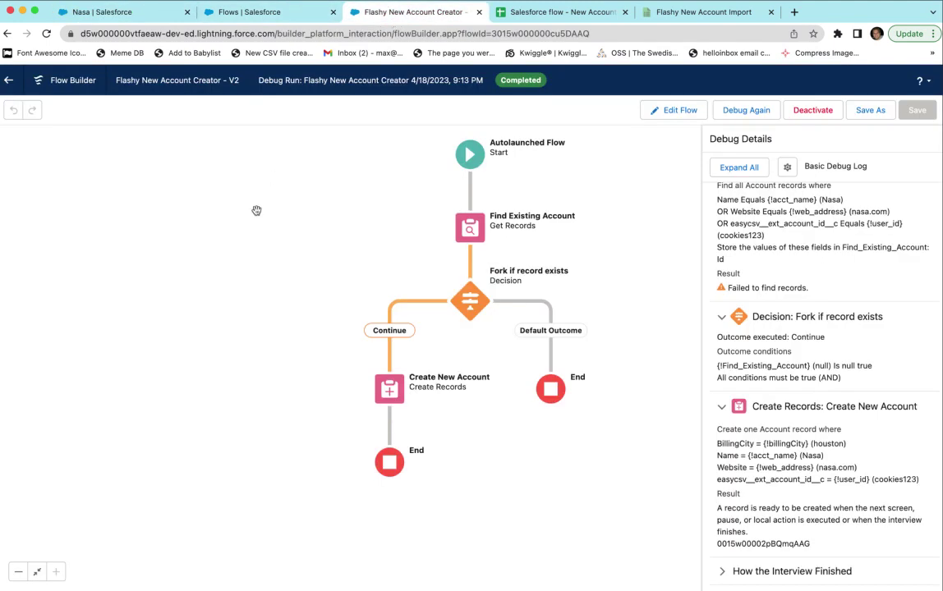